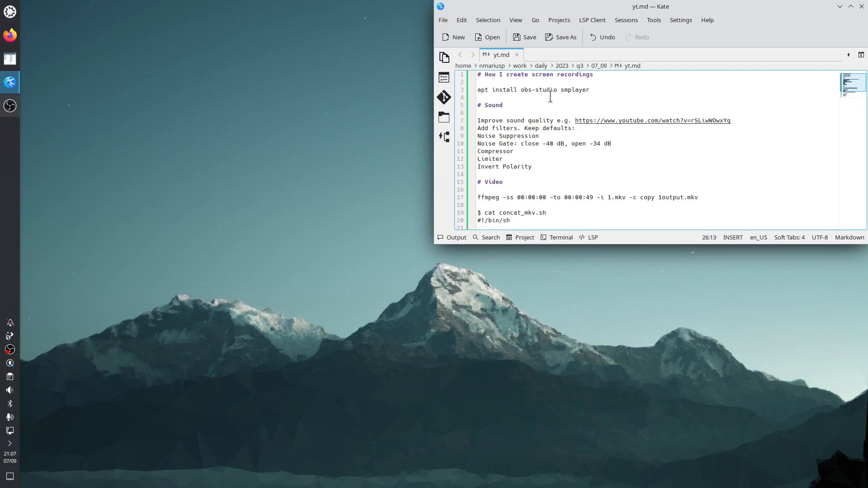
Step: Highlight the install command for obs-studio and smplayer in the yt.md notes
{"action": "left_click_drag", "start_coordinate": [478, 90], "coordinate": [594, 98]}
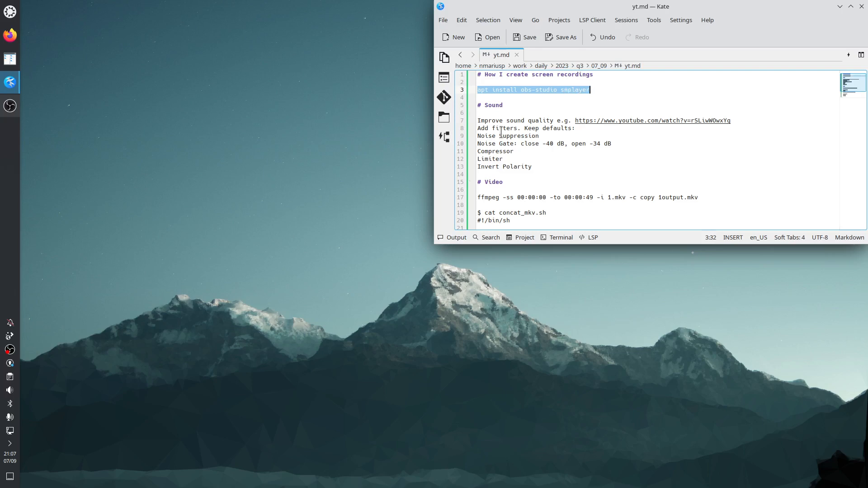
{"action": "left_click", "coordinate": [537, 105]}
Step: Open System Settings, search for "resol", and view the available screen resolutions in Display Configuration
{"action": "left_click", "coordinate": [14, 12]}
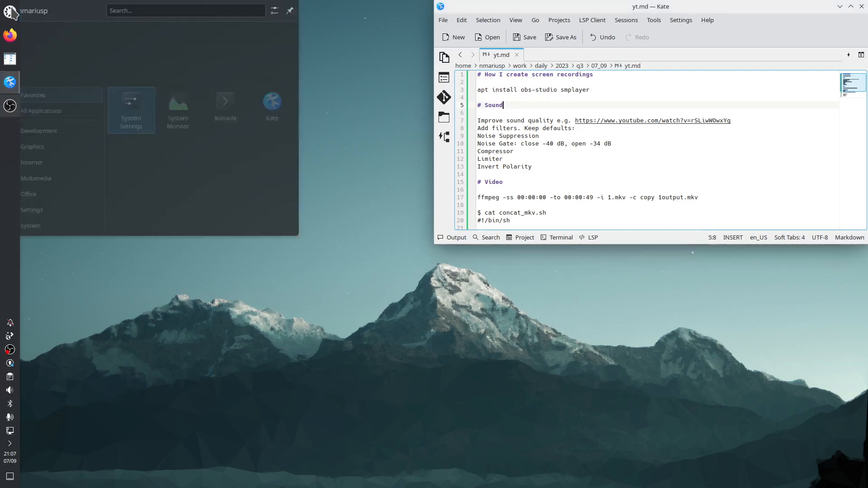
{"action": "left_click", "coordinate": [158, 62]}
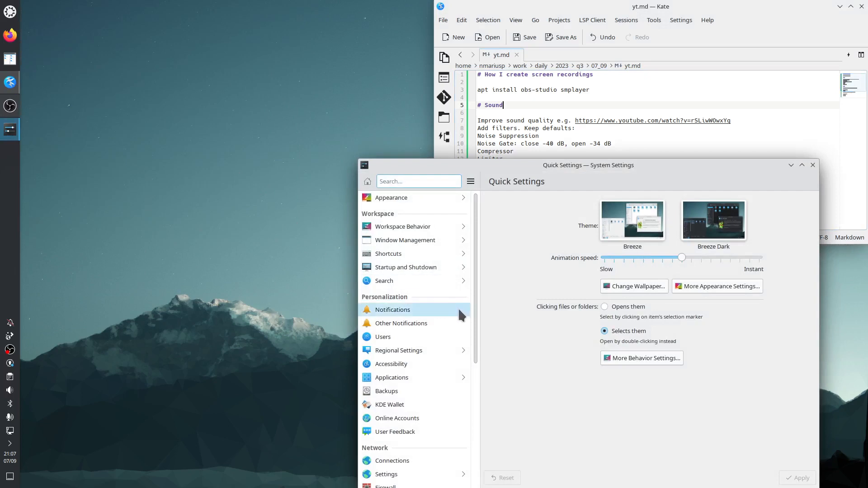
{"action": "left_click", "coordinate": [438, 181]}
{"action": "type", "text": "resol"}
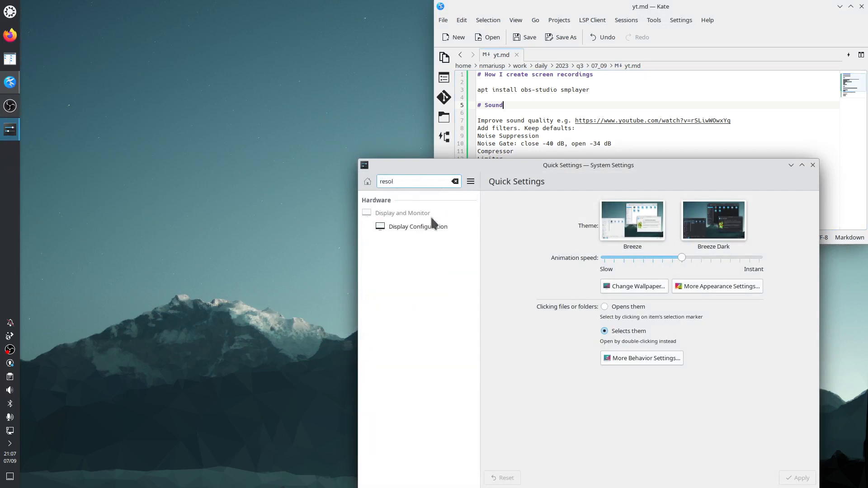
{"action": "left_click", "coordinate": [433, 227]}
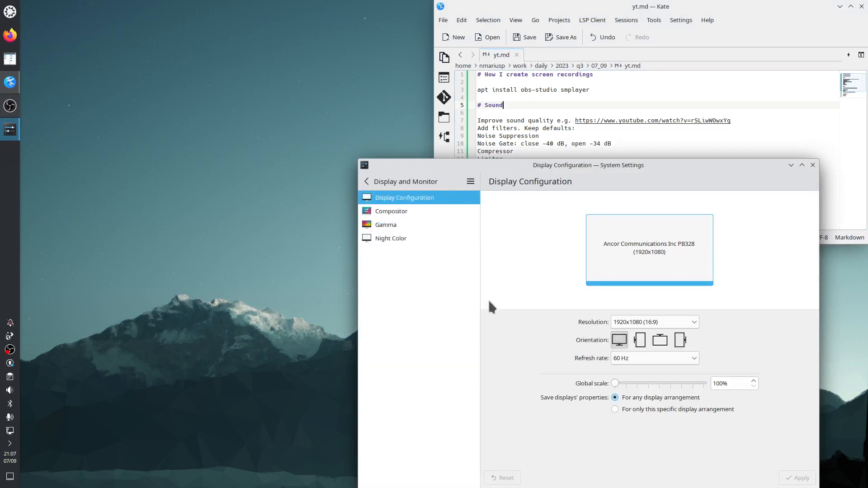
{"action": "left_click", "coordinate": [694, 322]}
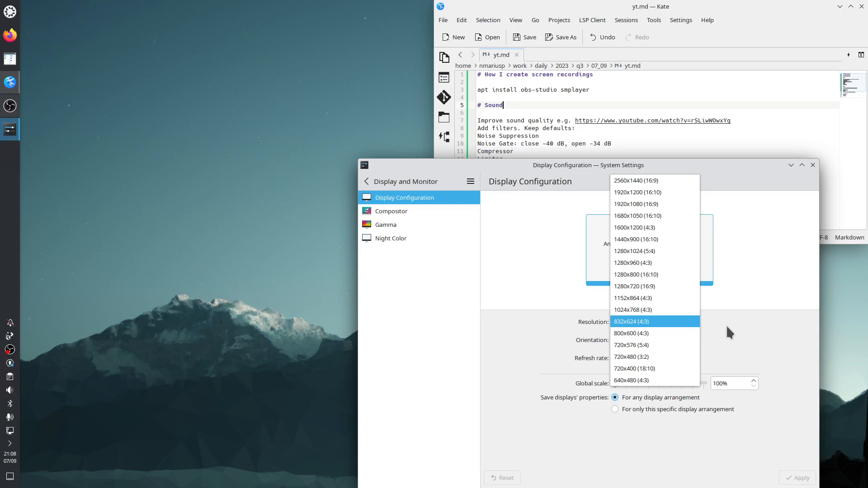
{"action": "left_click", "coordinate": [742, 319]}
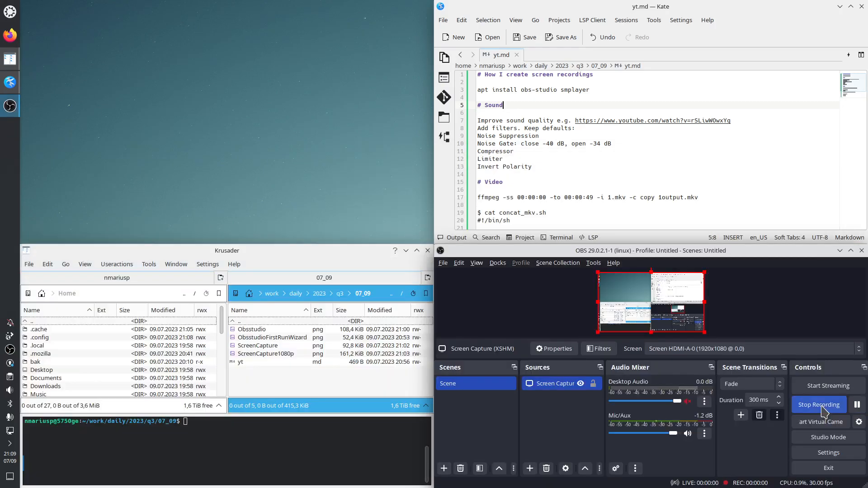
Step: Minimise the OBS window and view the installed Multimedia applications in the application launcher
{"action": "left_click", "coordinate": [840, 251]}
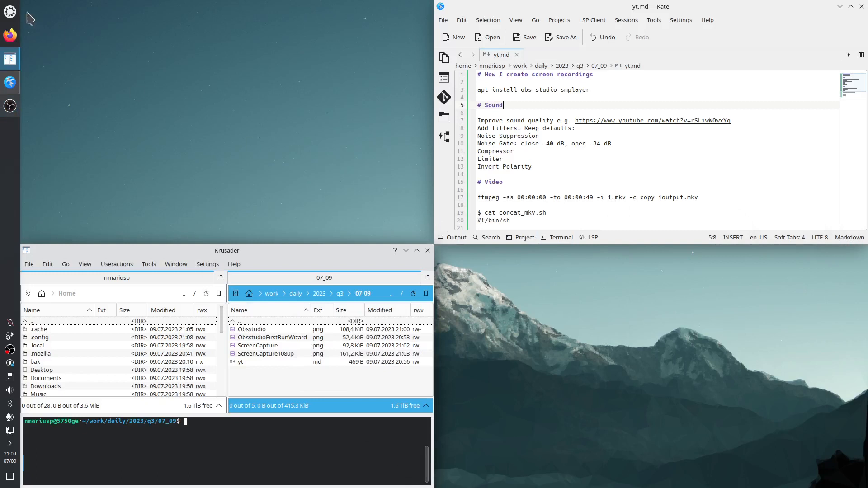
{"action": "left_click", "coordinate": [11, 12]}
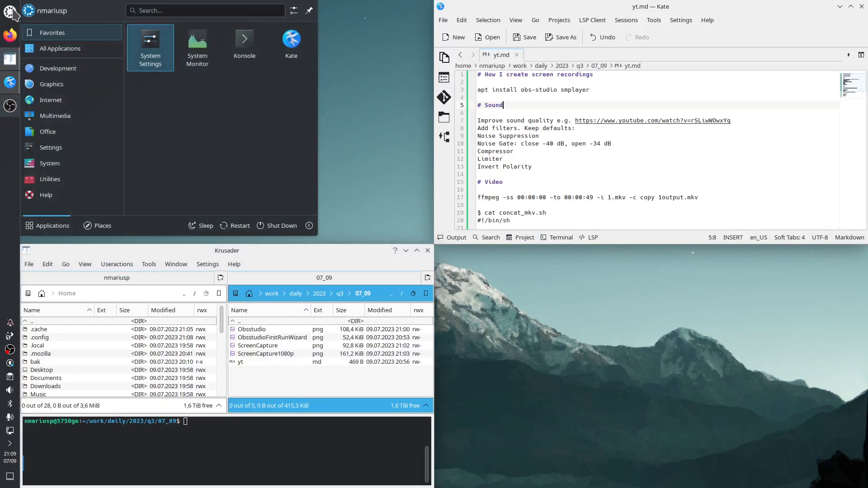
{"action": "mouse_move", "coordinate": [69, 119]}
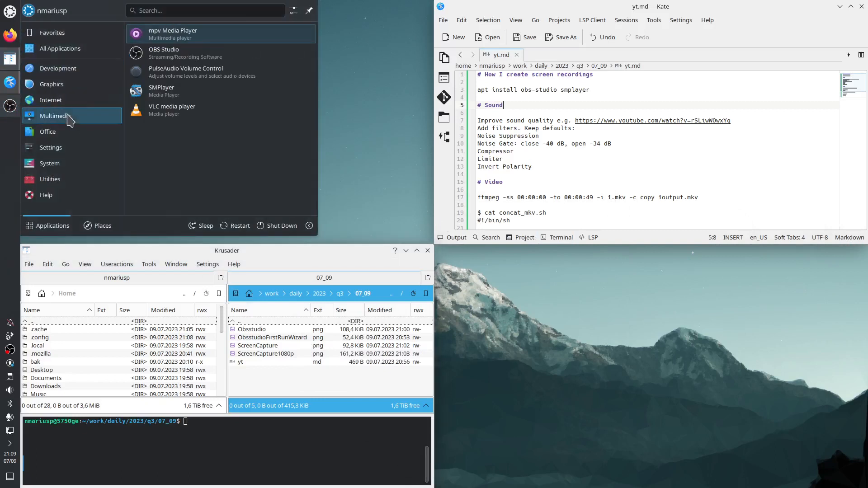
{"action": "left_click", "coordinate": [367, 115]}
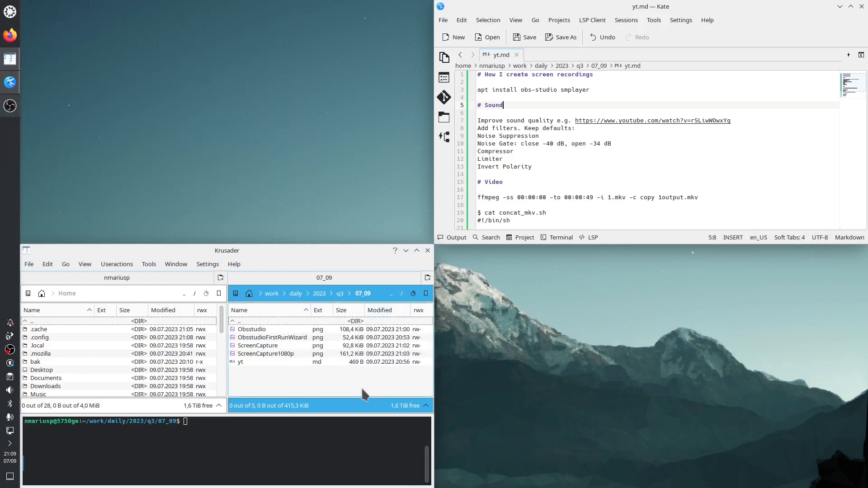
Step: Open ObsstudioFirstRunWizard.png from the 07_09 folder and enlarge its window to read the wizard's final results
{"action": "double_click", "coordinate": [281, 338]}
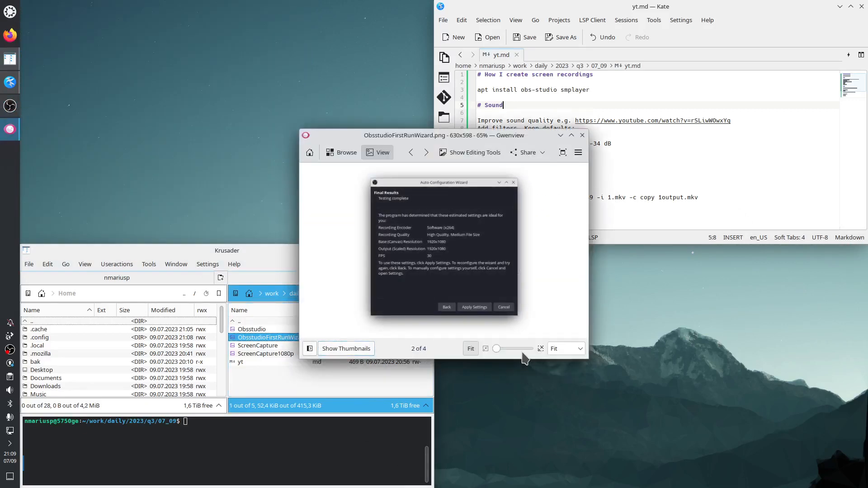
{"action": "left_click_drag", "start_coordinate": [588, 359], "coordinate": [743, 447]}
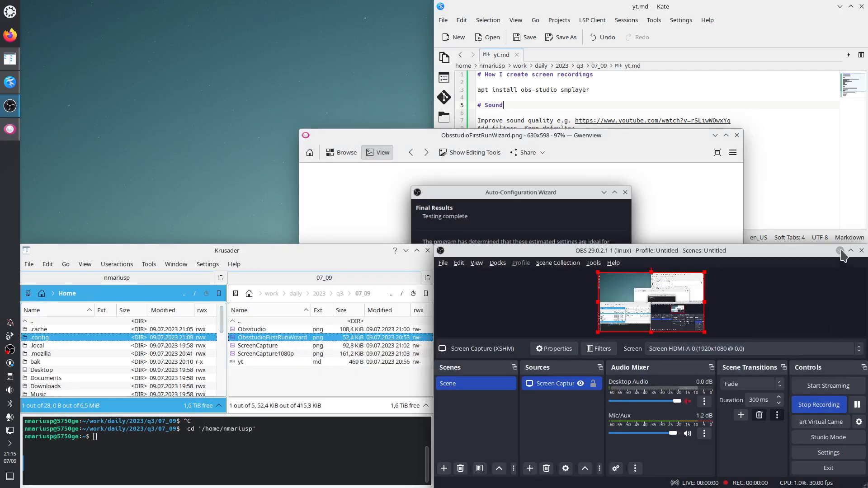
{"action": "left_click", "coordinate": [840, 250]}
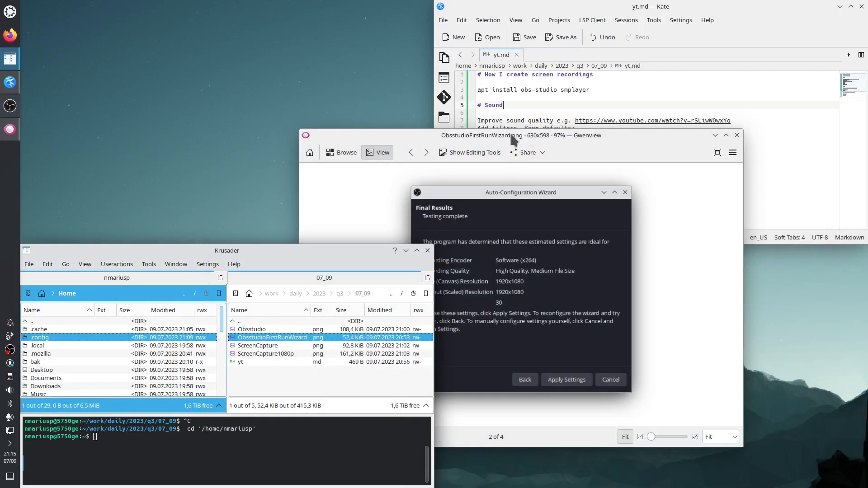
{"action": "left_click", "coordinate": [513, 136]}
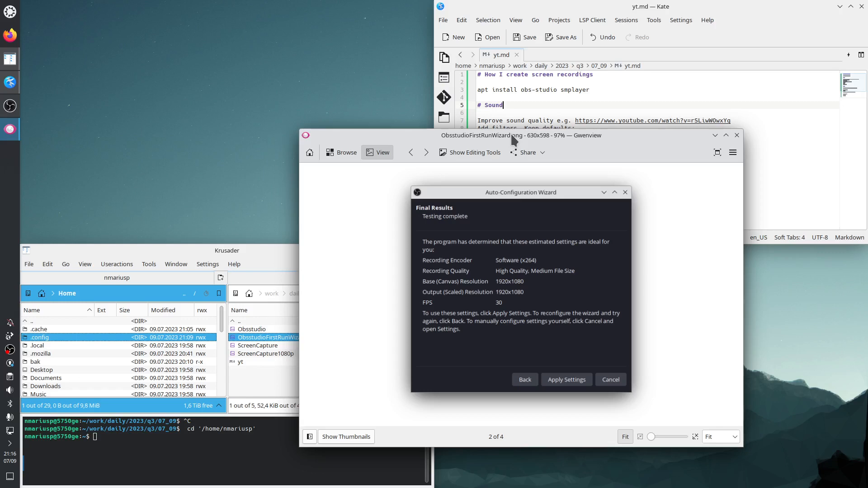
Step: Try tiling the wizard image and the notes editor side by side on the screen halves, and close the image
{"action": "left_click_drag", "start_coordinate": [512, 135], "coordinate": [1, 130]}
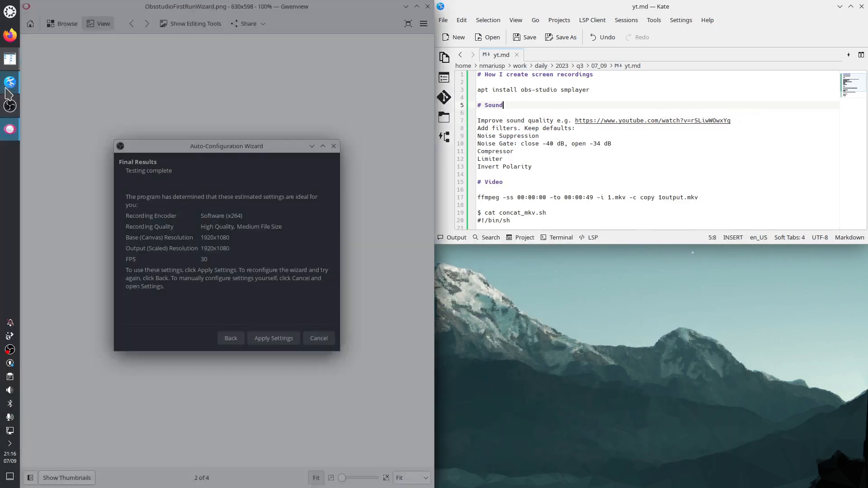
{"action": "left_click_drag", "start_coordinate": [551, 7], "coordinate": [867, 204]}
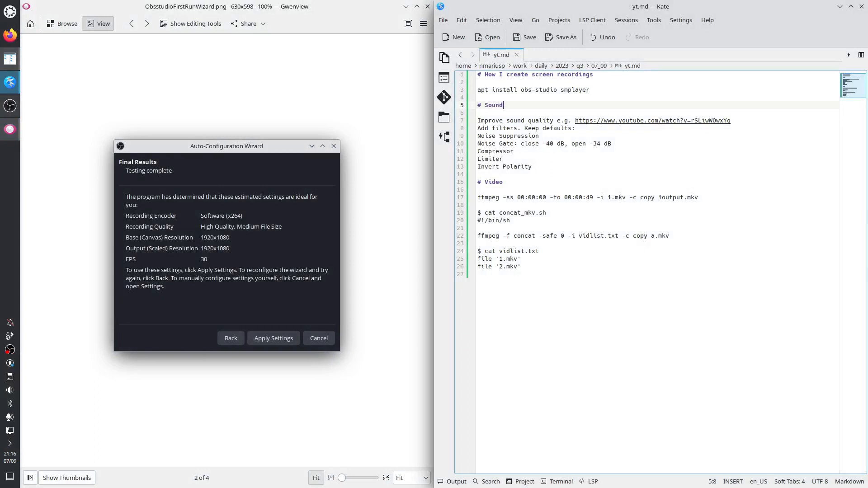
{"action": "key", "text": "super+Up"}
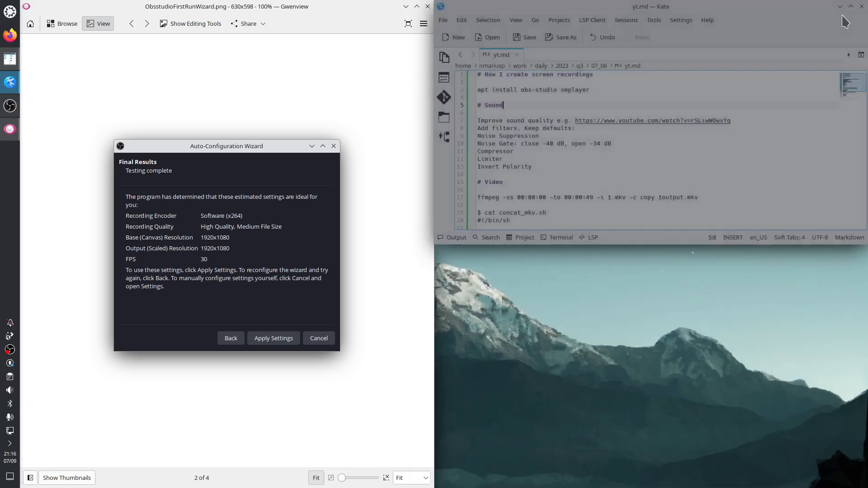
{"action": "left_click_drag", "start_coordinate": [328, 13], "coordinate": [450, 80]}
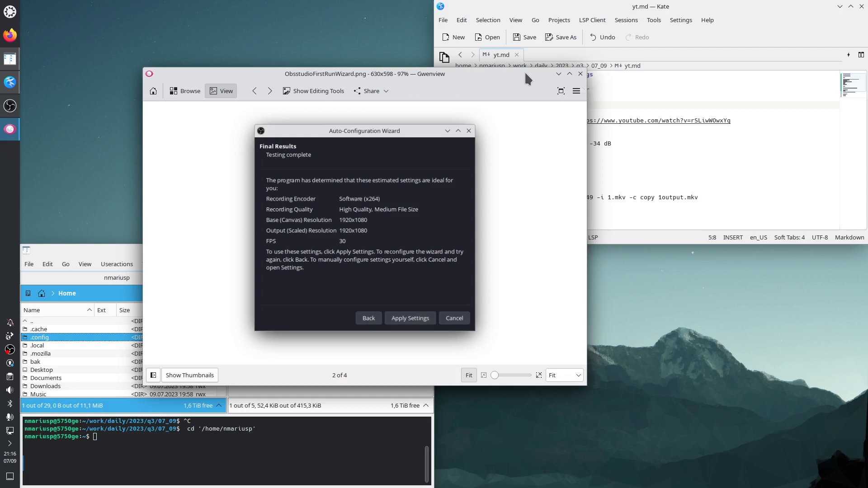
{"action": "left_click", "coordinate": [581, 74]}
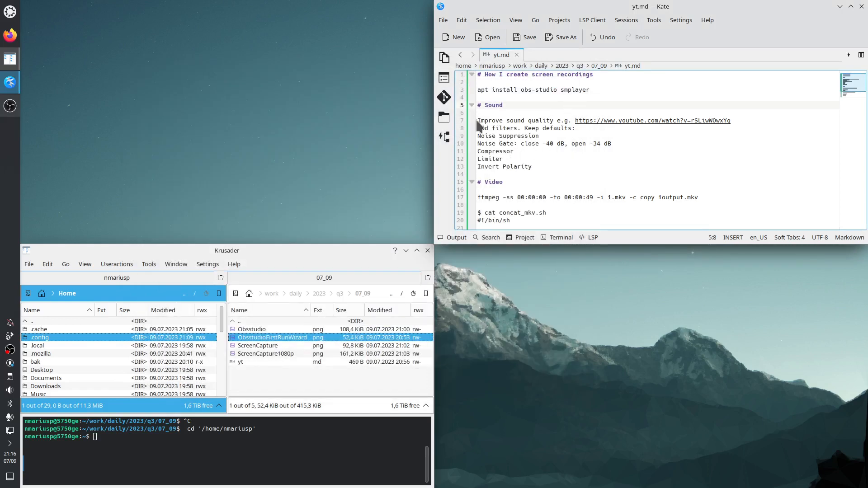
Step: Review the Sound section of the notes, highlighting the filter list, the keep-defaults remark and the Noise Gate close and open thresholds
{"action": "left_click_drag", "start_coordinate": [477, 121], "coordinate": [537, 167]}
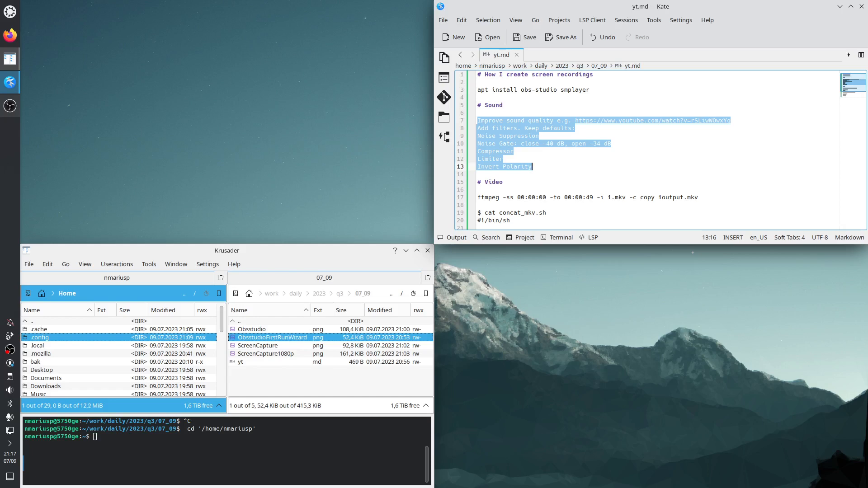
{"action": "left_click", "coordinate": [561, 159]}
{"action": "left_click", "coordinate": [525, 128]}
{"action": "left_click_drag", "start_coordinate": [525, 128], "coordinate": [568, 129]}
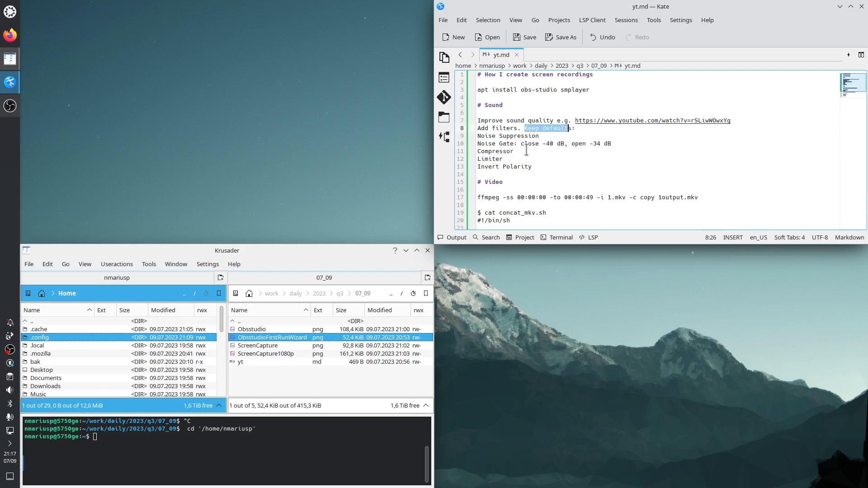
{"action": "left_click_drag", "start_coordinate": [522, 144], "coordinate": [609, 149]}
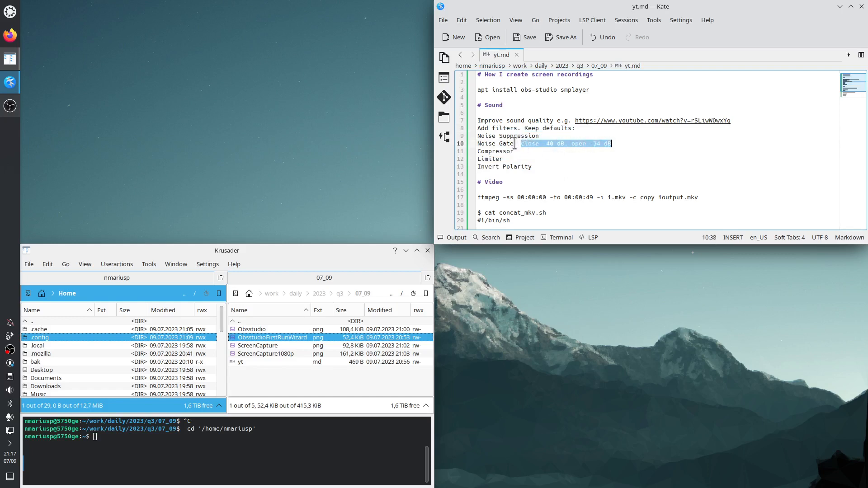
{"action": "left_click_drag", "start_coordinate": [514, 144], "coordinate": [479, 144]}
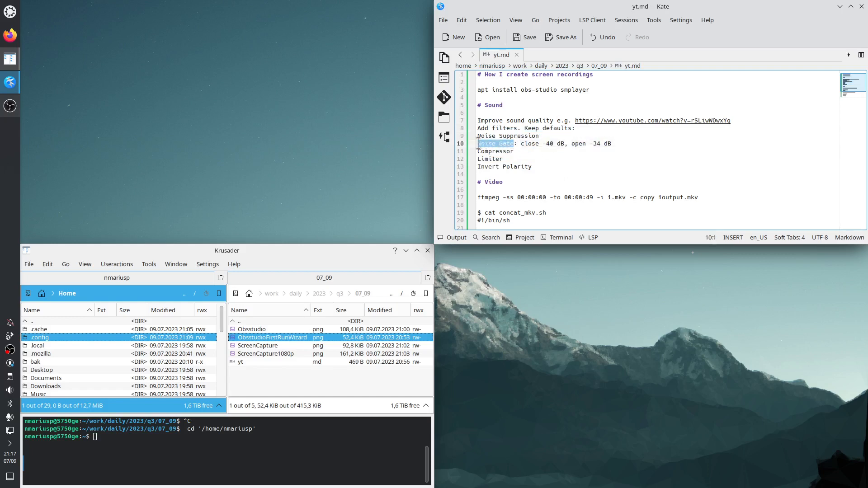
{"action": "left_click", "coordinate": [522, 145]}
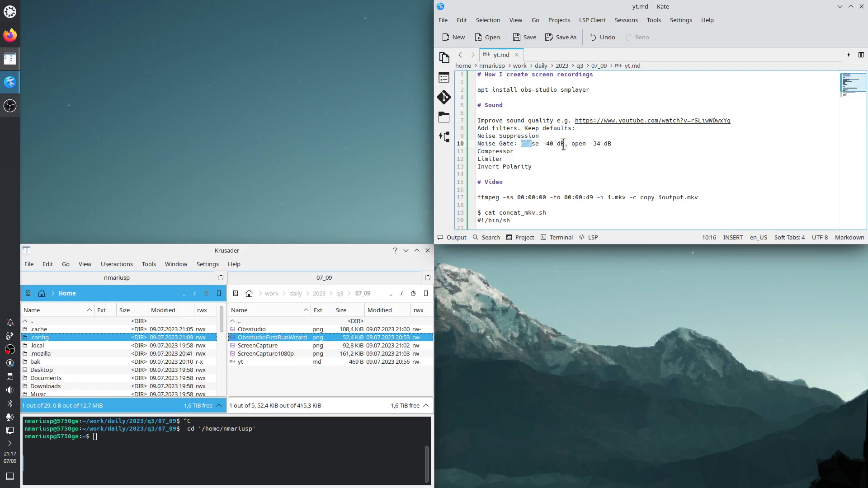
{"action": "double_click", "coordinate": [580, 145]}
Step: Switch to OBS Studio, tile it to the lower-right screen quarter, and open the Mic/Aux filters tiled to the left half
{"action": "left_click", "coordinate": [10, 105]}
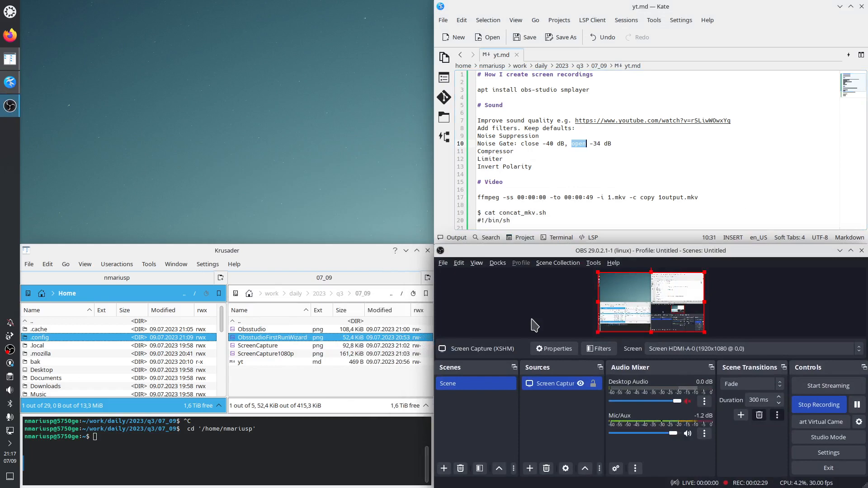
{"action": "left_click_drag", "start_coordinate": [503, 251], "coordinate": [865, 483]}
{"action": "left_click", "coordinate": [635, 472]}
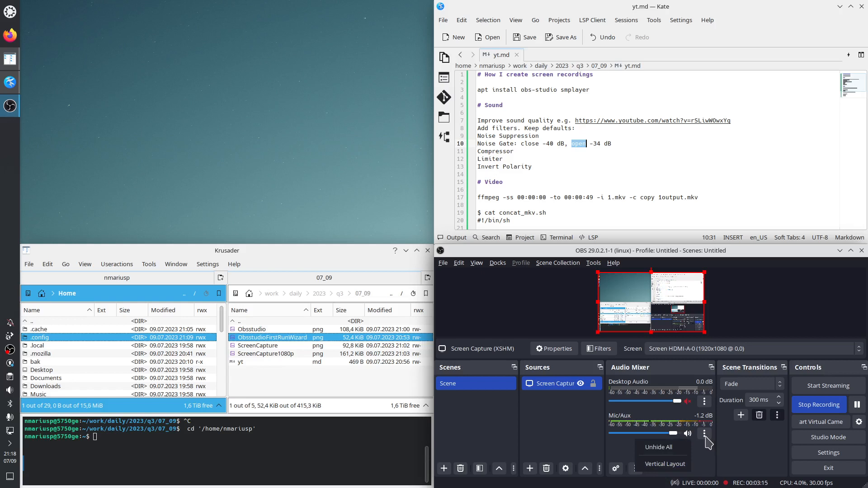
{"action": "left_click", "coordinate": [708, 442]}
{"action": "left_click", "coordinate": [704, 434]}
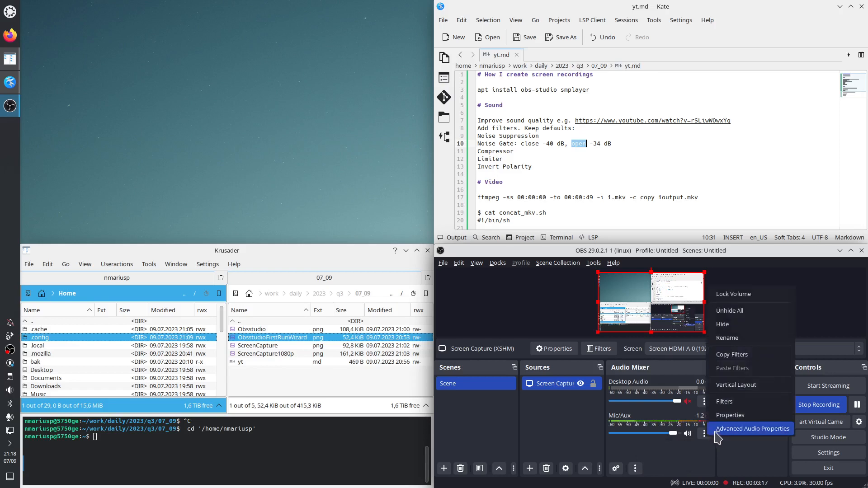
{"action": "left_click", "coordinate": [736, 404]}
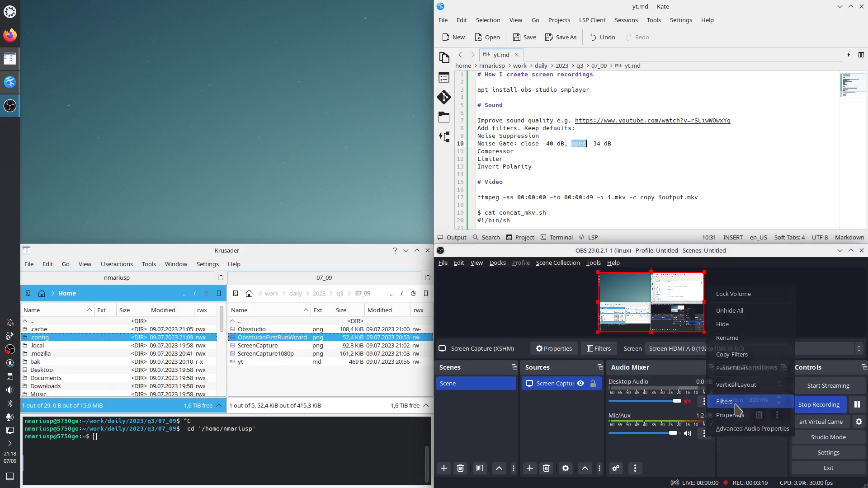
{"action": "left_click_drag", "start_coordinate": [574, 140], "coordinate": [2, 169]}
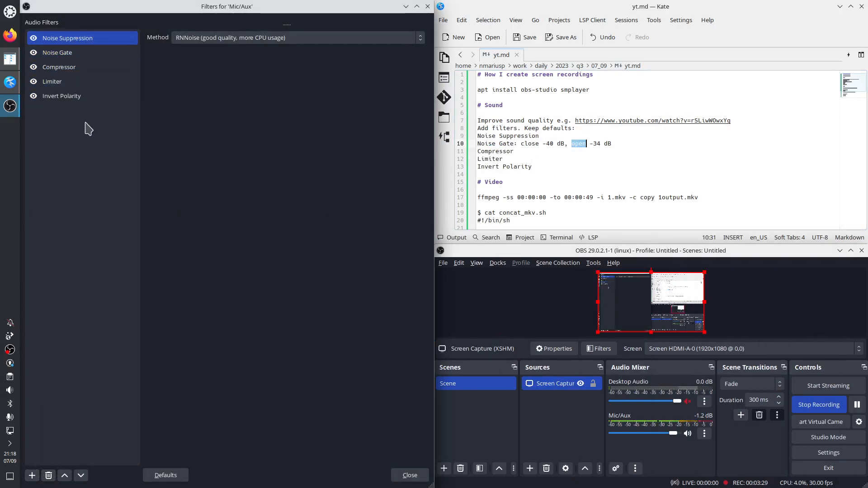
Step: Try to add another Noise Gate filter to the Mic/Aux audio source
{"action": "left_click", "coordinate": [32, 476]}
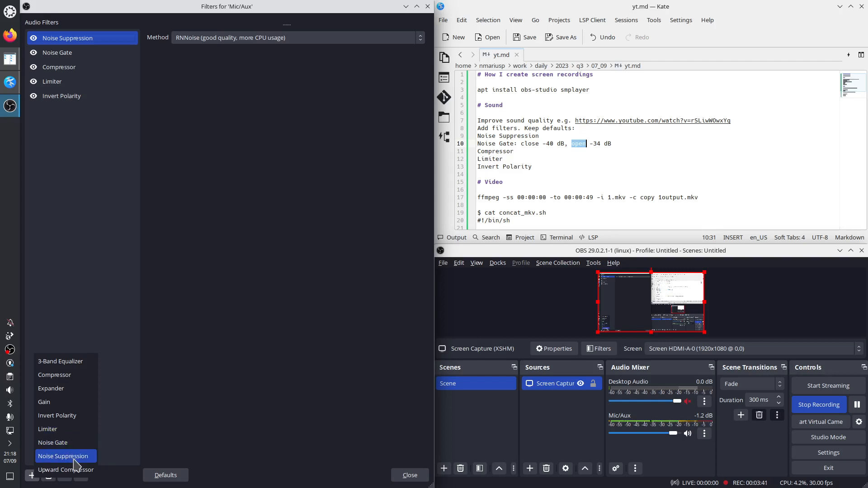
{"action": "left_click", "coordinate": [30, 474]}
{"action": "left_click", "coordinate": [30, 475]}
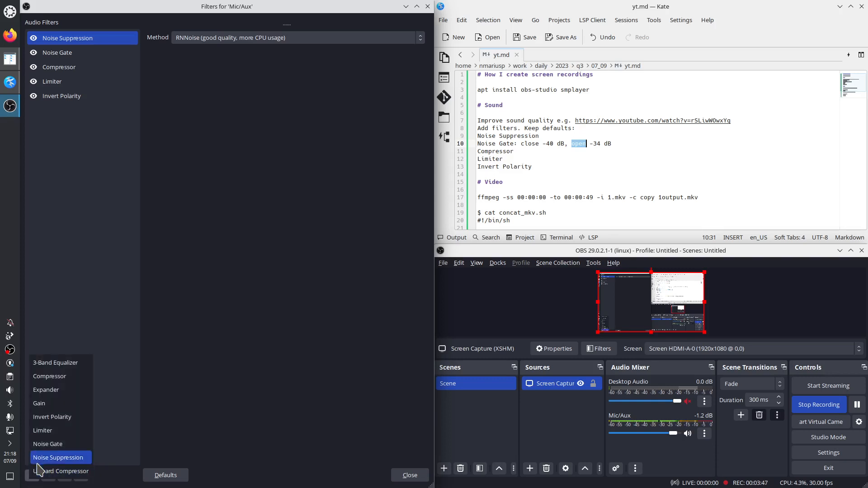
{"action": "left_click", "coordinate": [48, 444]}
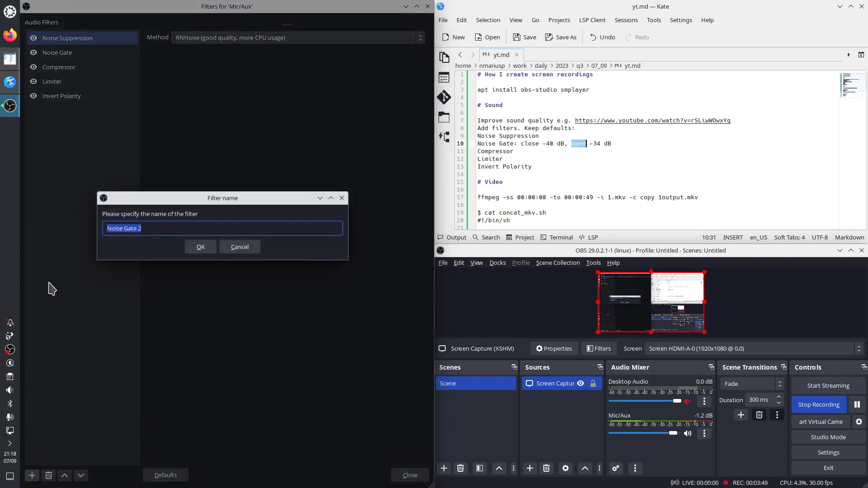
{"action": "key", "text": "Return"}
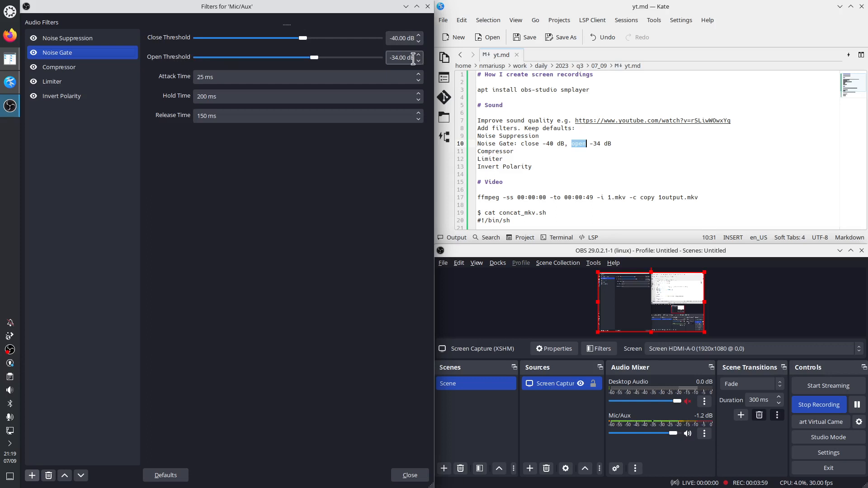
Step: Review the addable filter types and the existing Compressor, Limiter and Invert Polarity filters of Mic/Aux, and close the filters window
{"action": "left_click", "coordinate": [32, 476]}
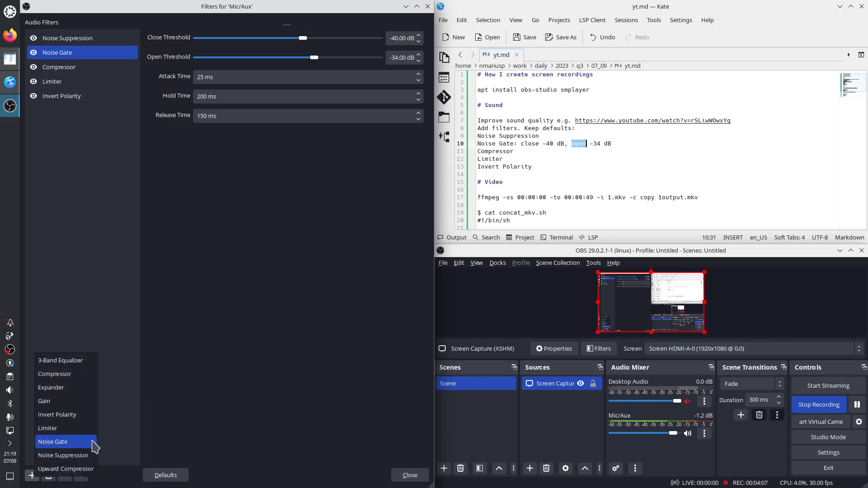
{"action": "left_click", "coordinate": [68, 385]}
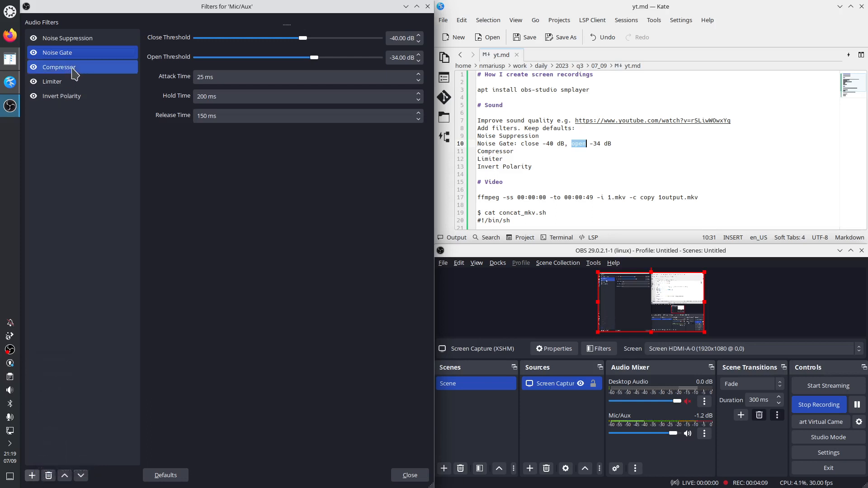
{"action": "left_click", "coordinate": [32, 476]}
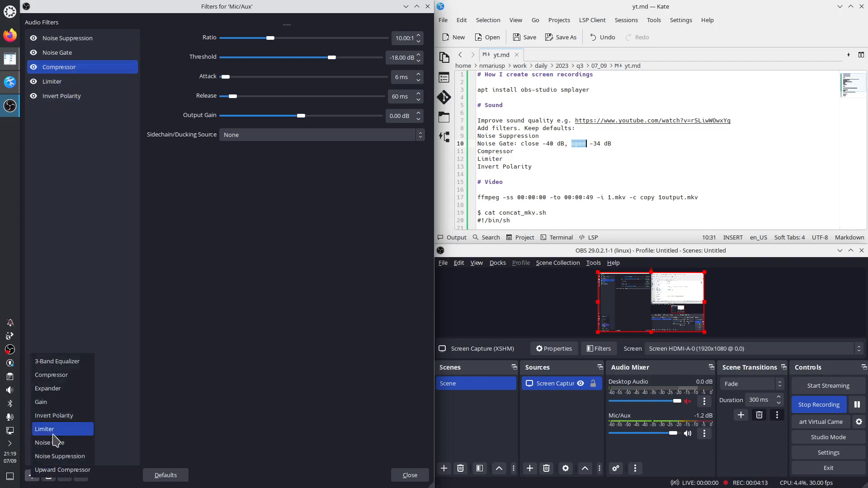
{"action": "left_click", "coordinate": [55, 83]}
{"action": "left_click", "coordinate": [55, 83]}
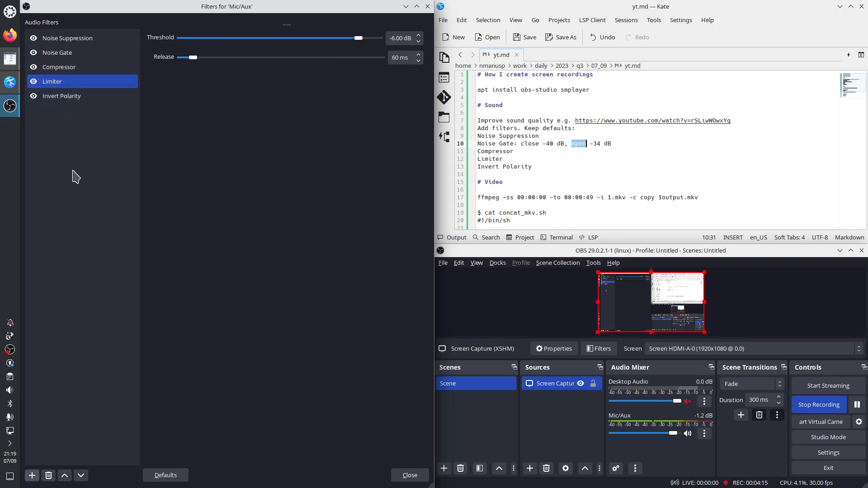
{"action": "left_click", "coordinate": [32, 476]}
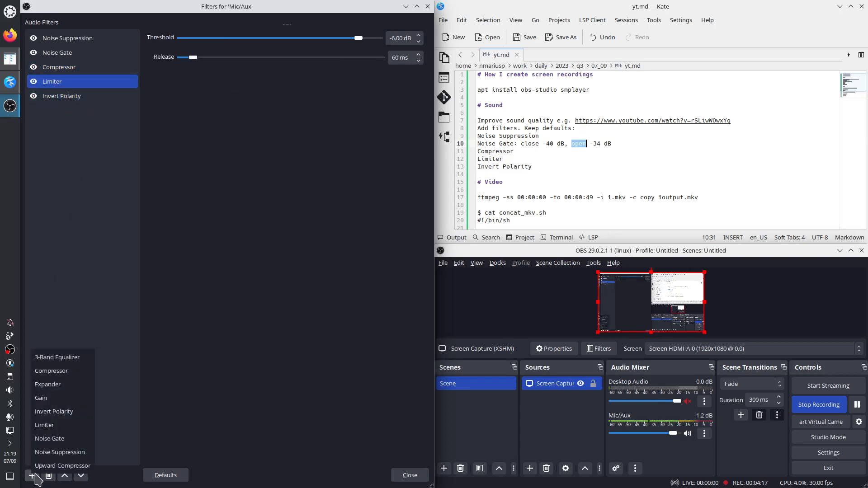
{"action": "left_click", "coordinate": [61, 98]}
{"action": "left_click", "coordinate": [61, 96]}
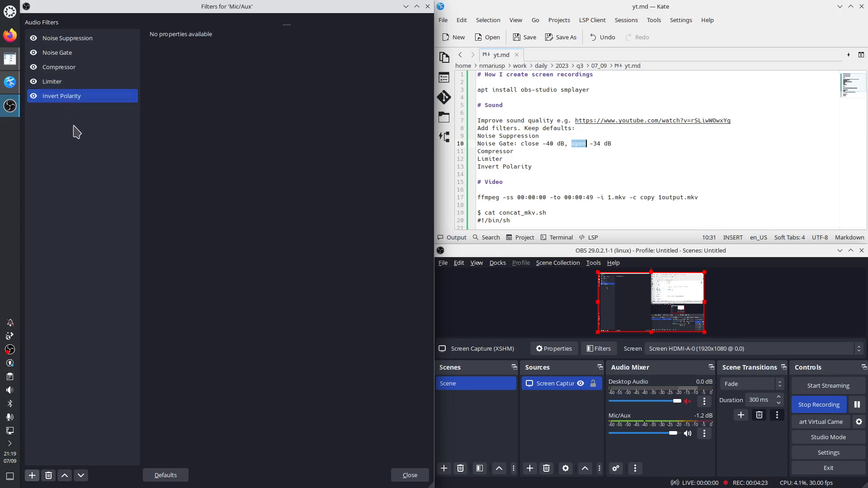
{"action": "left_click", "coordinate": [406, 475]}
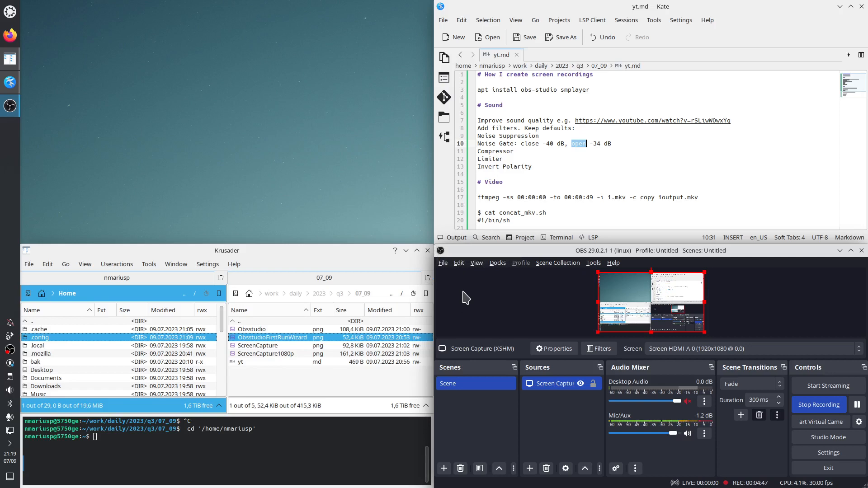
Step: Maximize OBS Studio and tile it back to the lower-right screen quarter, and view the source types that can be added
{"action": "double_click", "coordinate": [455, 252]}
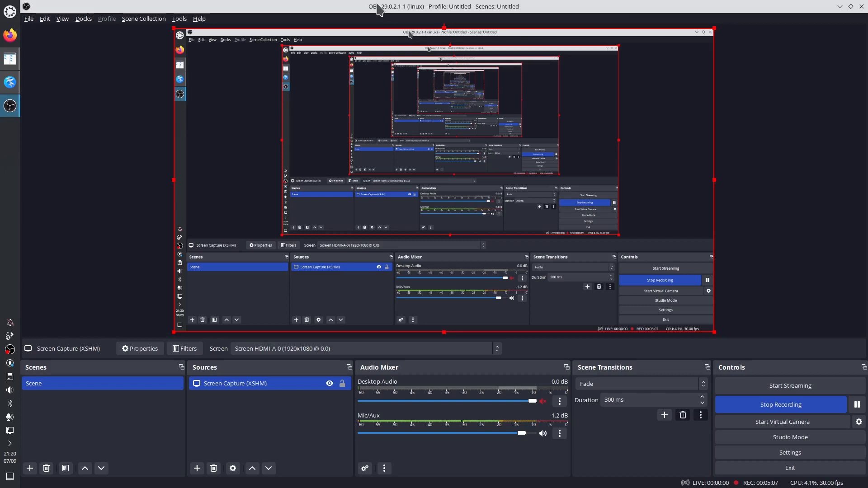
{"action": "left_click_drag", "start_coordinate": [378, 9], "coordinate": [867, 457]}
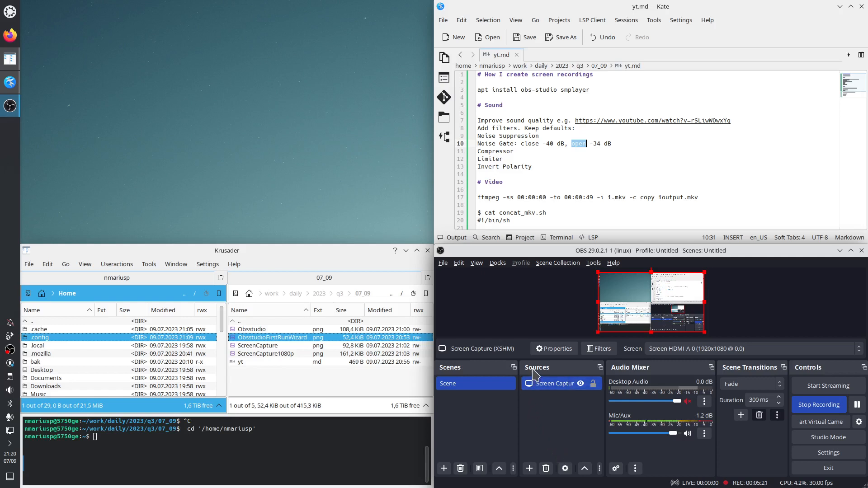
{"action": "left_click", "coordinate": [529, 469]}
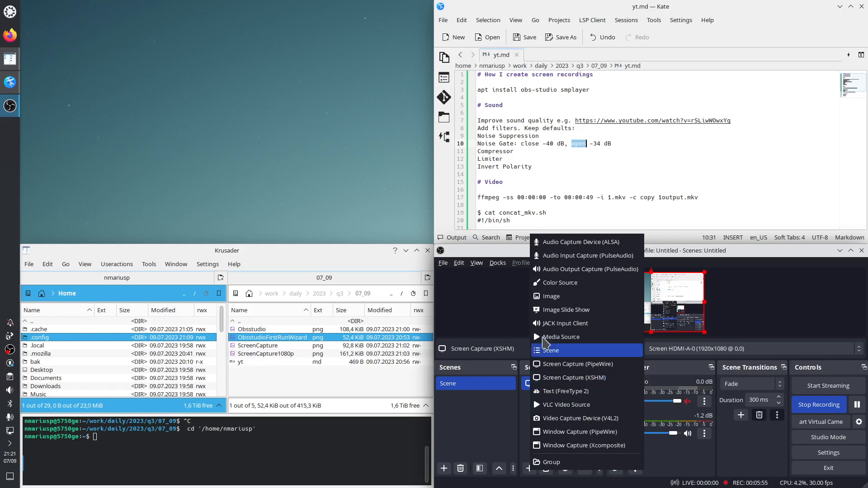
{"action": "left_click", "coordinate": [504, 251]}
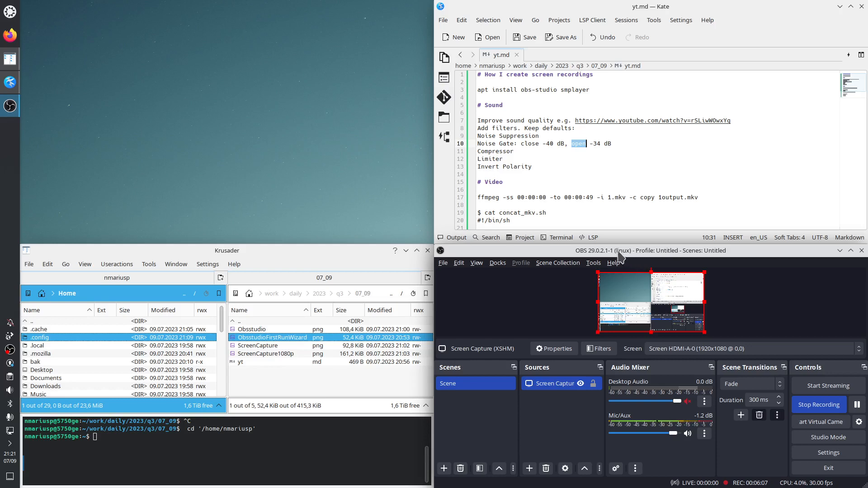
Step: View the ScreenCapture and ScreenCapture1080p images from the 07_09 folder, closing each one after viewing
{"action": "left_click", "coordinate": [259, 346]}
{"action": "double_click", "coordinate": [260, 346]}
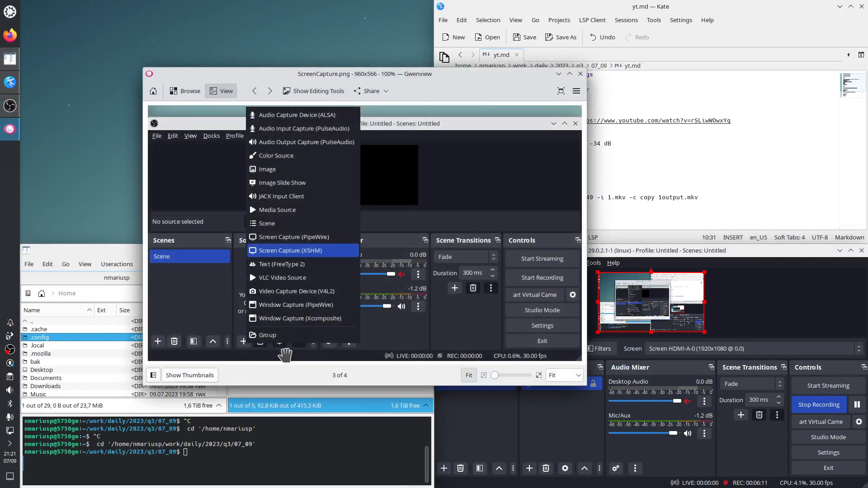
{"action": "left_click", "coordinate": [580, 73]}
{"action": "double_click", "coordinate": [256, 354]}
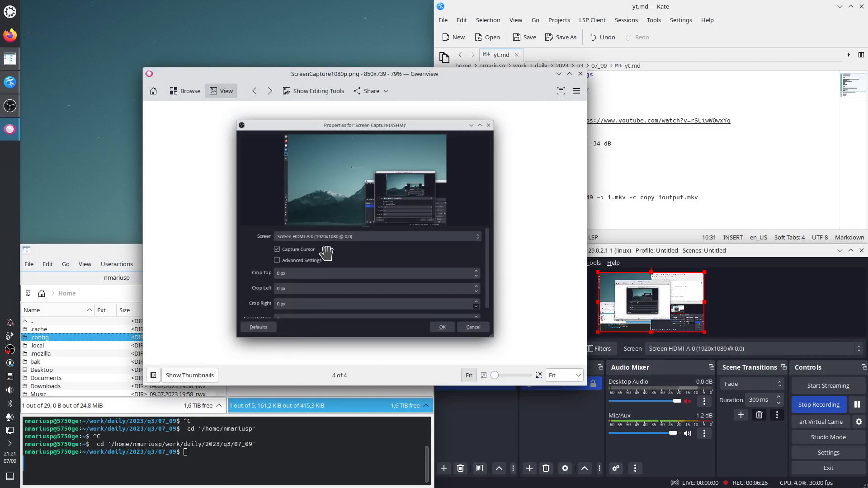
{"action": "left_click", "coordinate": [581, 73]}
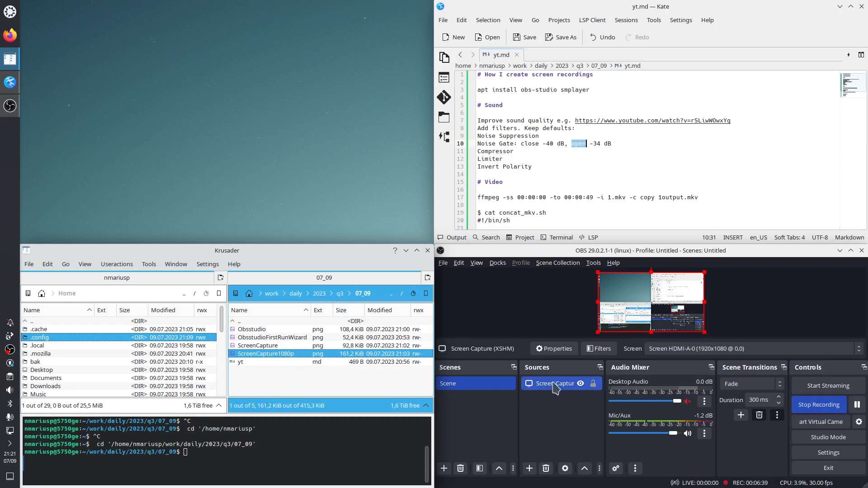
{"action": "left_click", "coordinate": [445, 266]}
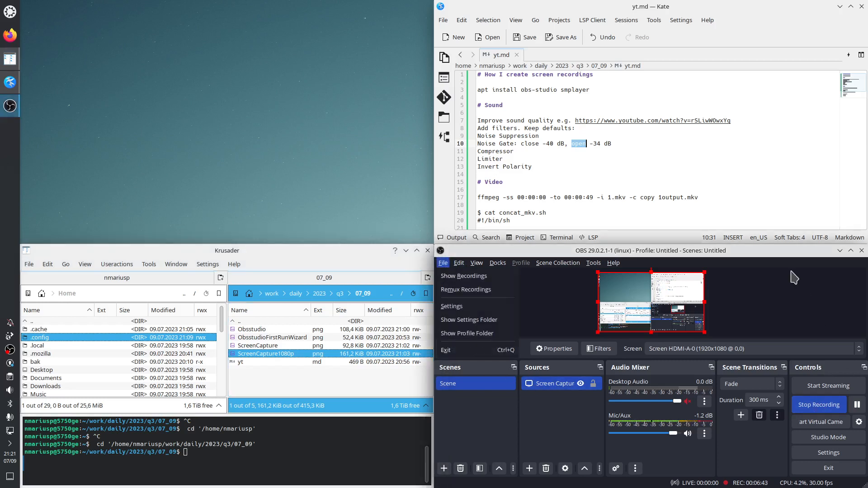
{"action": "left_click", "coordinate": [772, 252]}
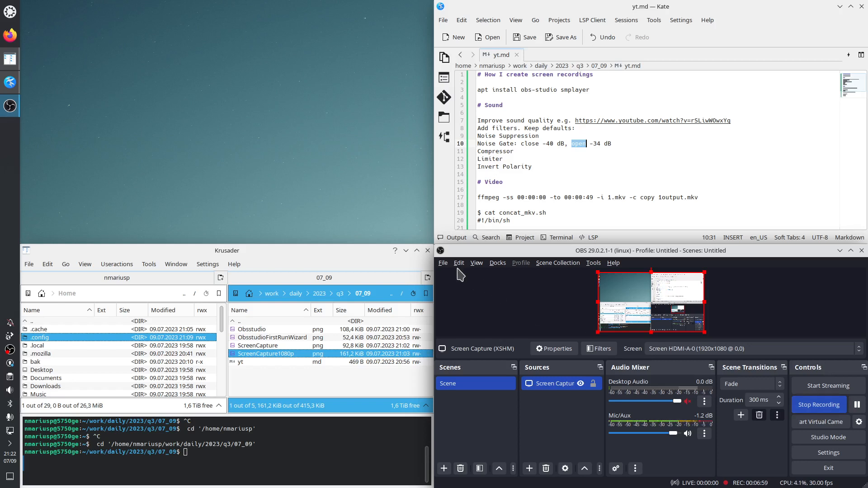
{"action": "left_click", "coordinate": [444, 264]}
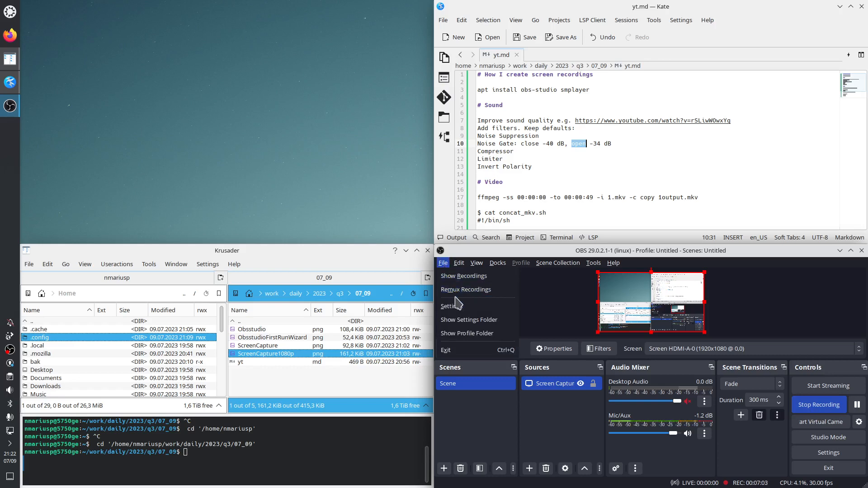
{"action": "left_click", "coordinate": [458, 277]}
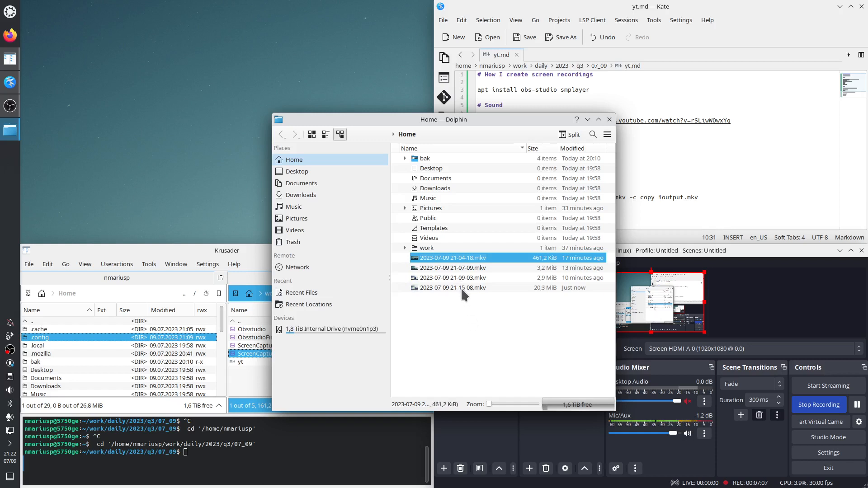
{"action": "double_click", "coordinate": [458, 260]}
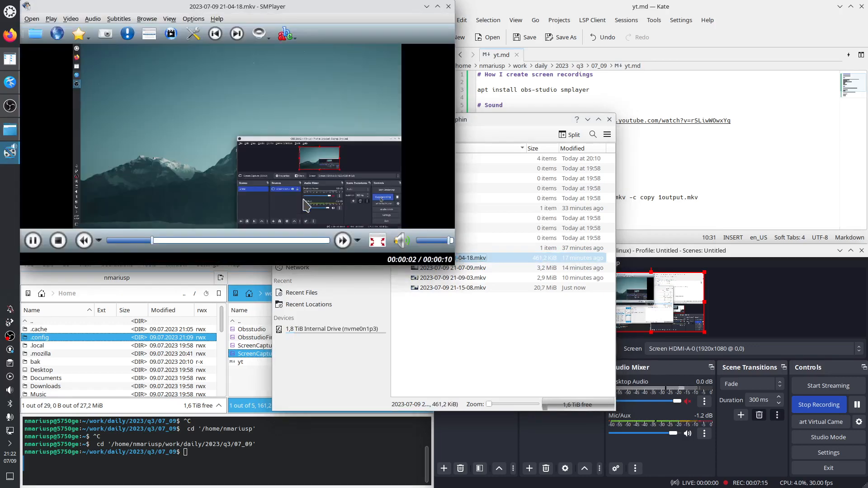
{"action": "key", "text": "ctrl+c"}
{"action": "key", "text": "m"}
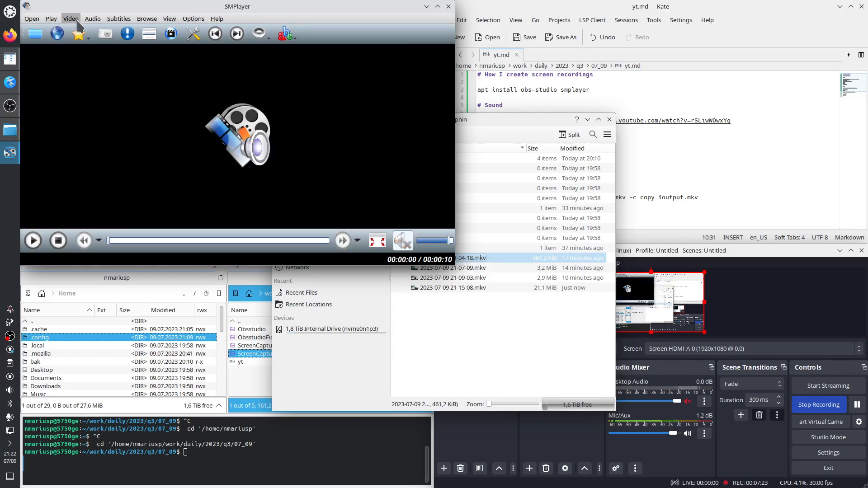
Step: Examine SMPlayer's Fullscreen, Compact mode and Stay on top video options and the window's Keep Above Others action
{"action": "left_click", "coordinate": [70, 19]}
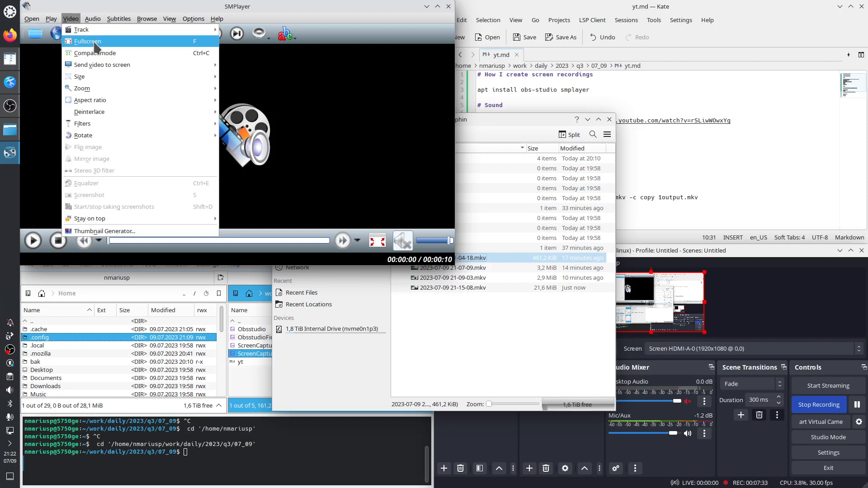
{"action": "mouse_move", "coordinate": [95, 19]}
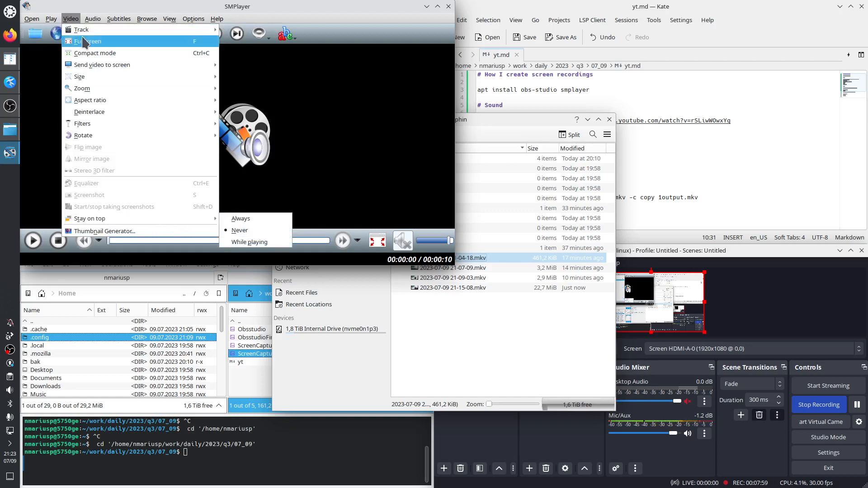
{"action": "left_click", "coordinate": [26, 6]}
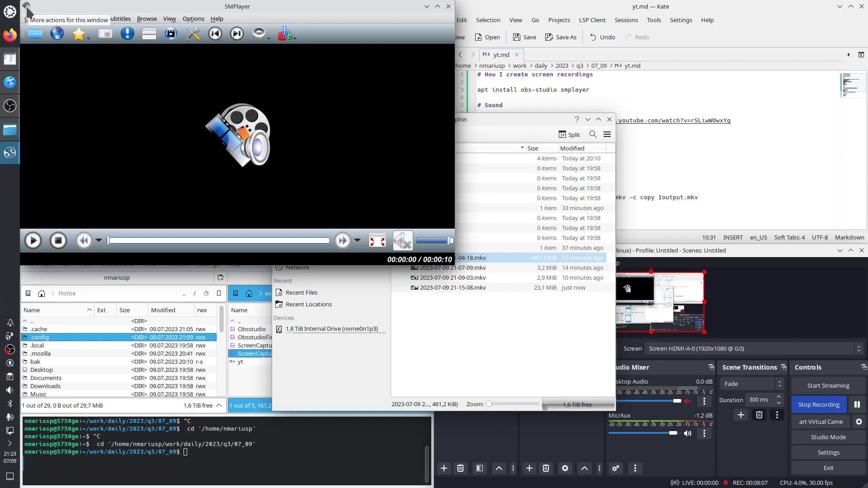
{"action": "left_click", "coordinate": [26, 7]}
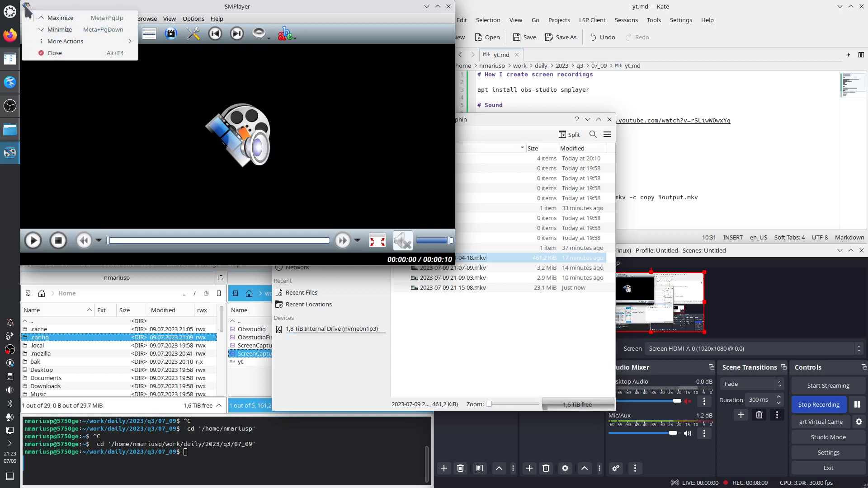
{"action": "left_click", "coordinate": [27, 6]}
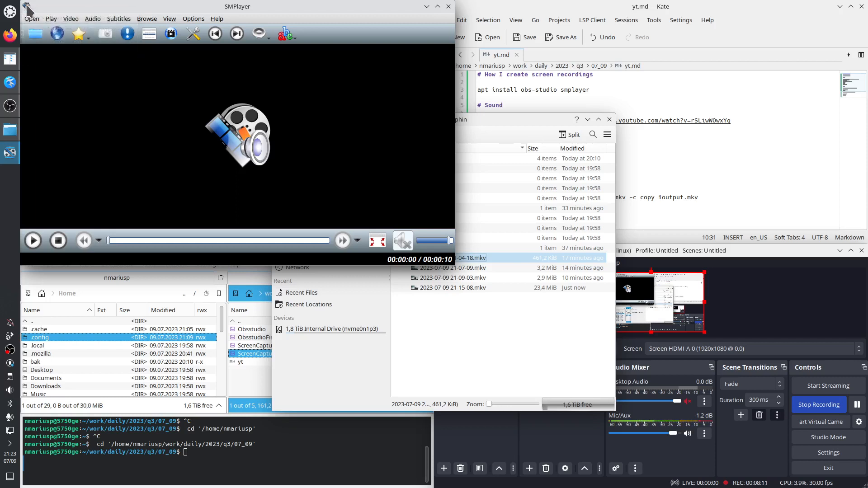
{"action": "right_click", "coordinate": [72, 10]}
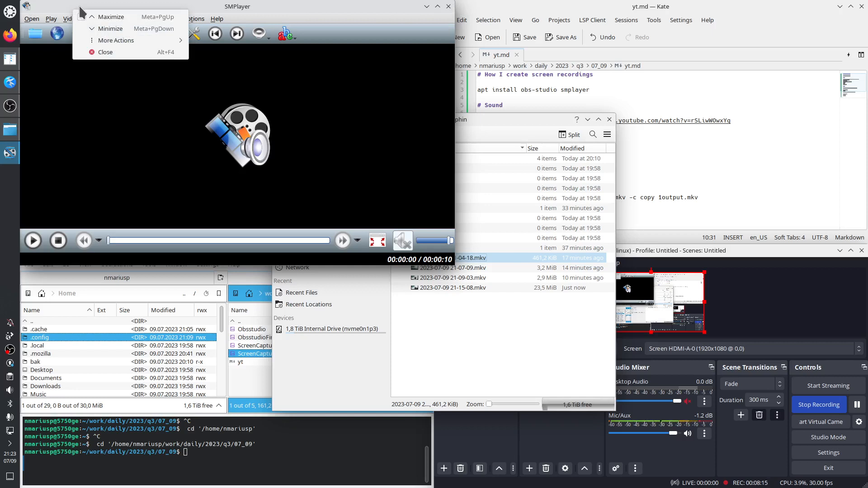
{"action": "left_click", "coordinate": [371, 7]}
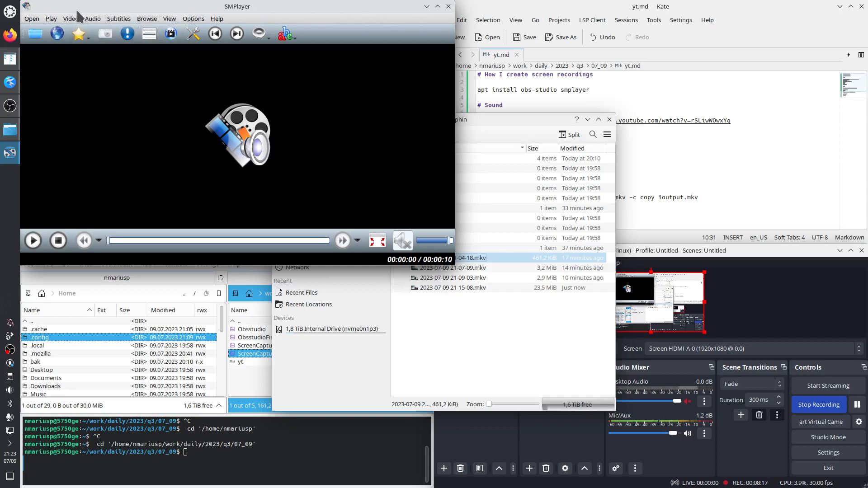
{"action": "left_click", "coordinate": [27, 6]}
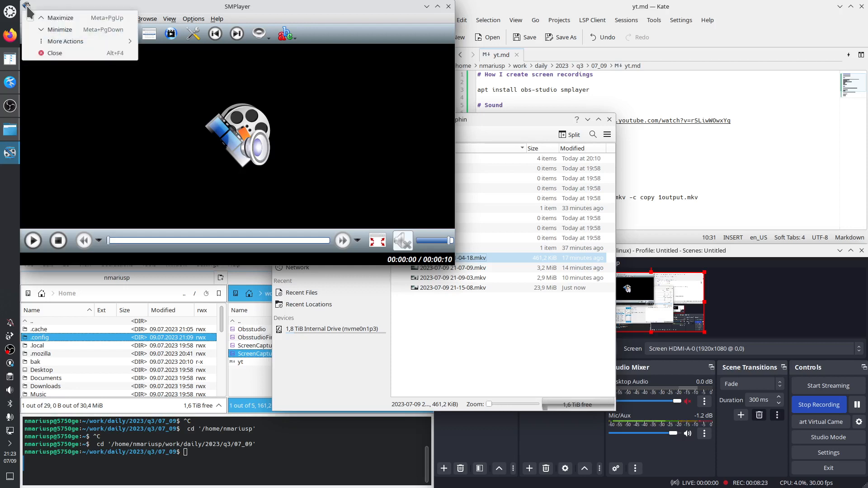
{"action": "mouse_move", "coordinate": [58, 39]}
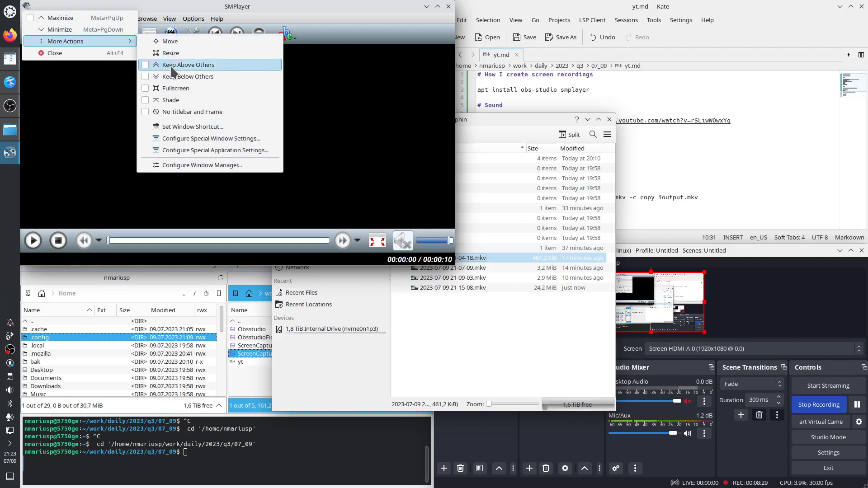
{"action": "left_click", "coordinate": [284, 5]}
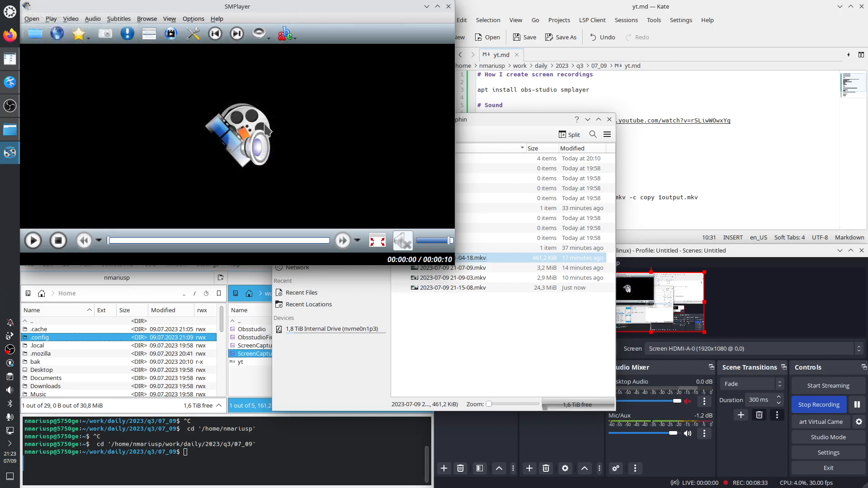
Step: Switch SMPlayer to compact mode and replay the recording
{"action": "key", "text": "ctrl+c"}
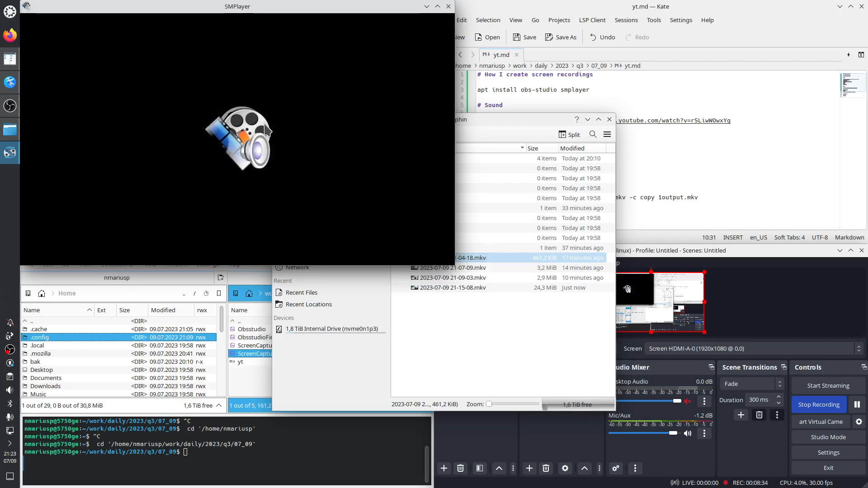
{"action": "right_click", "coordinate": [133, 49]}
{"action": "mouse_move", "coordinate": [167, 64]}
{"action": "left_click", "coordinate": [221, 66]}
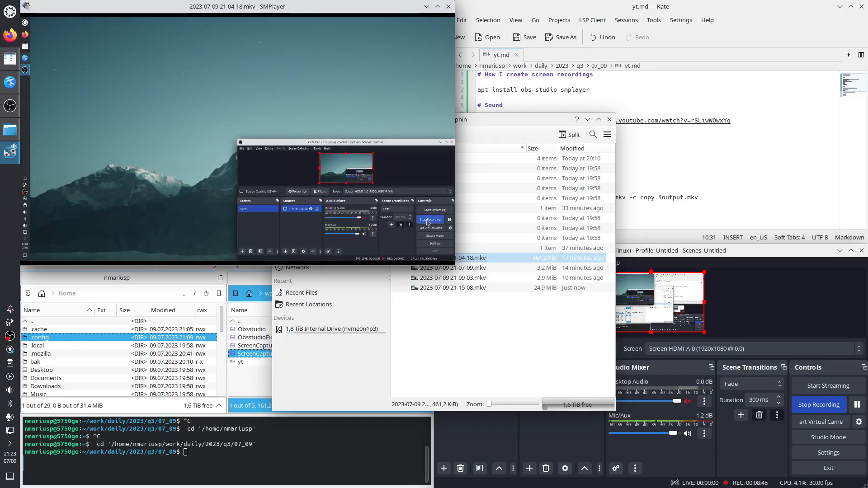
Step: Skip back in the recording while toggling its mute, and close SMPlayer
{"action": "key", "text": "Left"}
{"action": "key", "text": "m"}
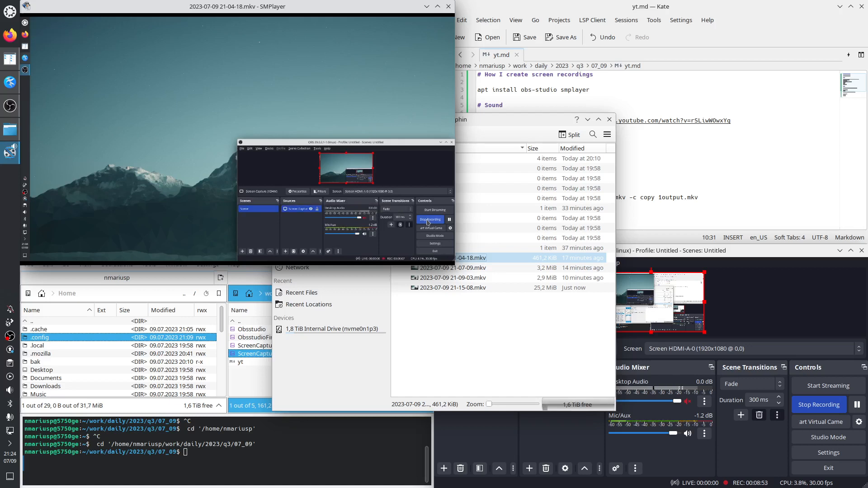
{"action": "key", "text": "m"}
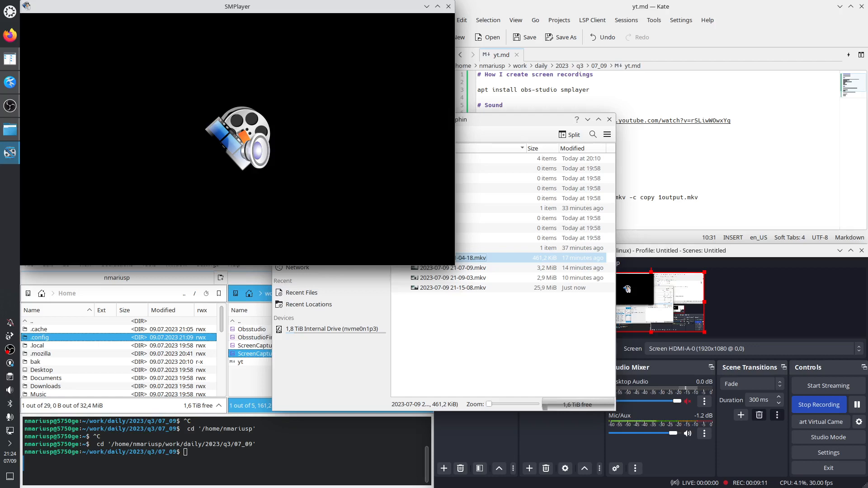
{"action": "left_click", "coordinate": [449, 7]}
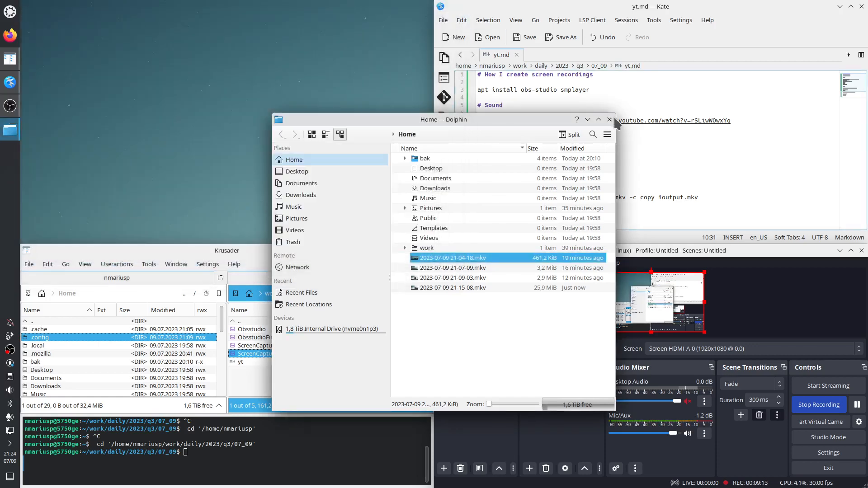
Step: Close the Dolphin window and minimize OBS Studio
{"action": "left_click", "coordinate": [610, 119]}
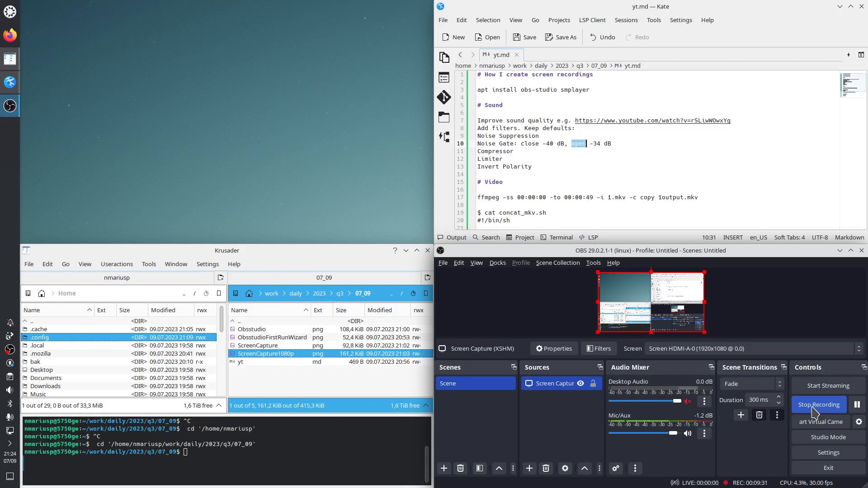
{"action": "left_click", "coordinate": [840, 251]}
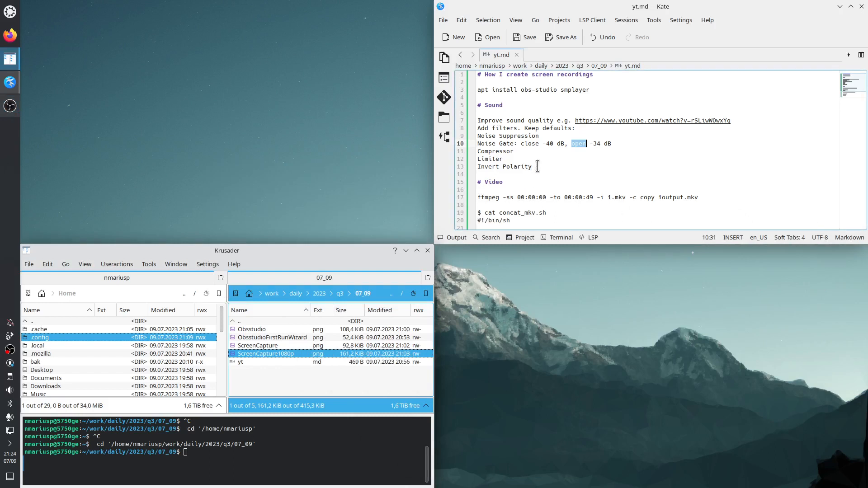
Step: Review the yt.md notes by highlighting the sound section and the ffmpeg commands for trimming and concatenating videos
{"action": "left_click_drag", "start_coordinate": [533, 167], "coordinate": [473, 76]}
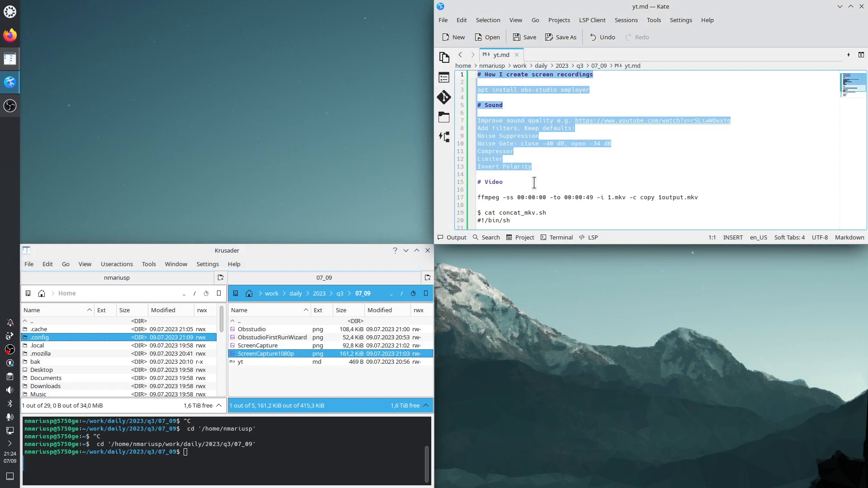
{"action": "left_click", "coordinate": [545, 167]}
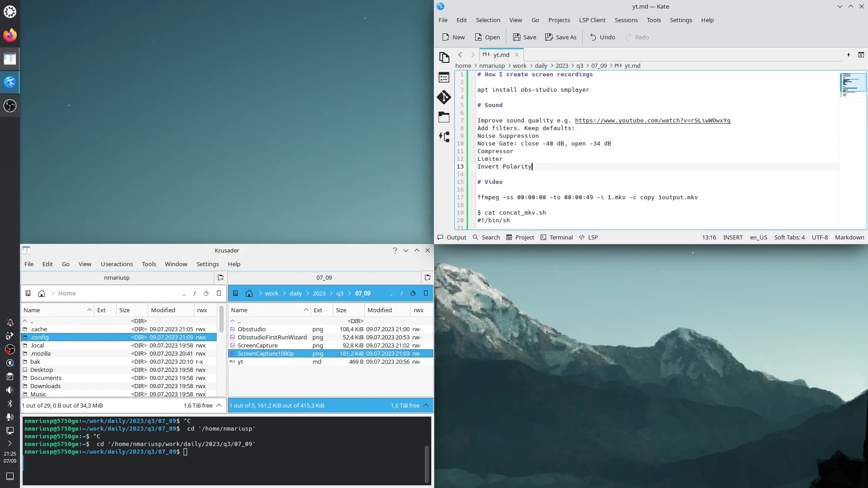
{"action": "scroll", "coordinate": [543, 185], "scroll_direction": "down", "scroll_amount": 2}
{"action": "scroll", "coordinate": [525, 210], "scroll_direction": "down", "scroll_amount": 1}
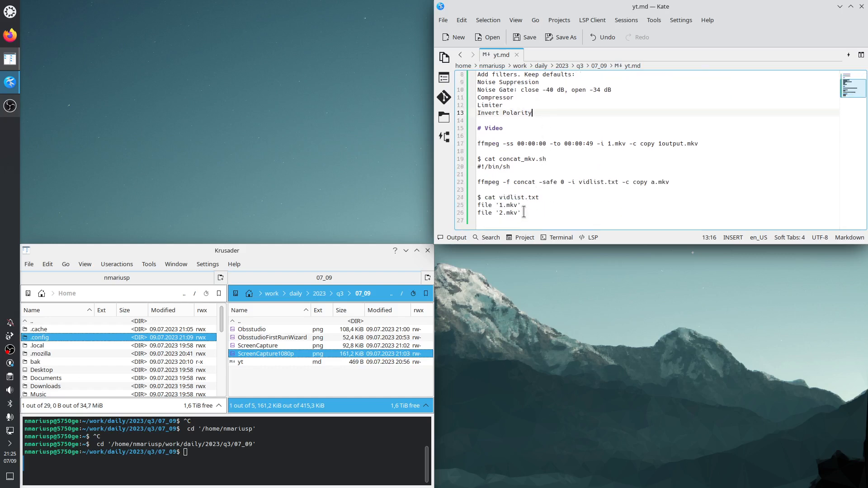
{"action": "left_click_drag", "start_coordinate": [525, 213], "coordinate": [476, 143]}
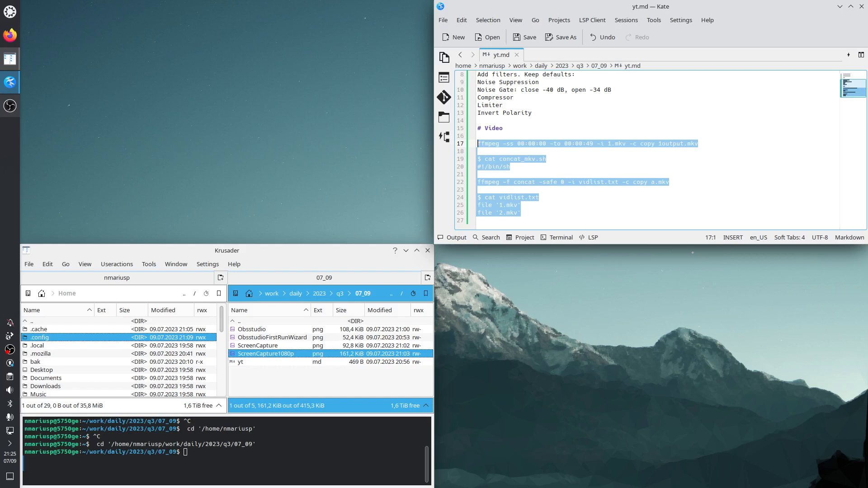
{"action": "left_click", "coordinate": [608, 199]}
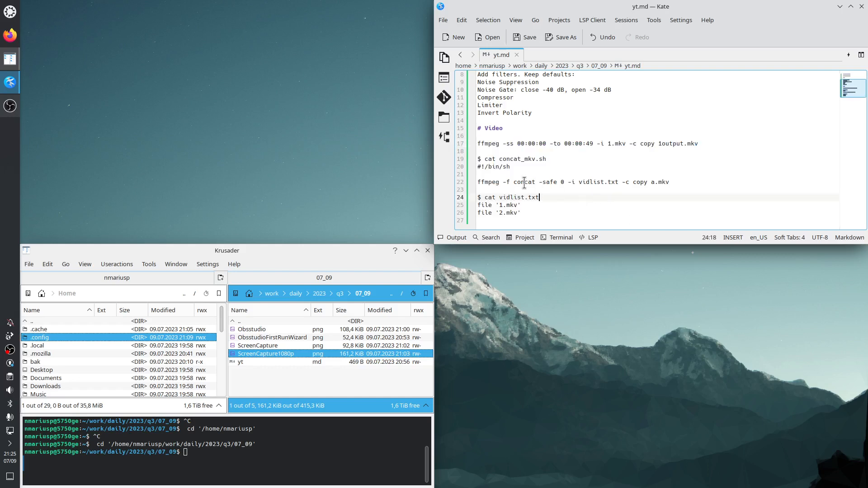
{"action": "left_click_drag", "start_coordinate": [511, 167], "coordinate": [479, 149]}
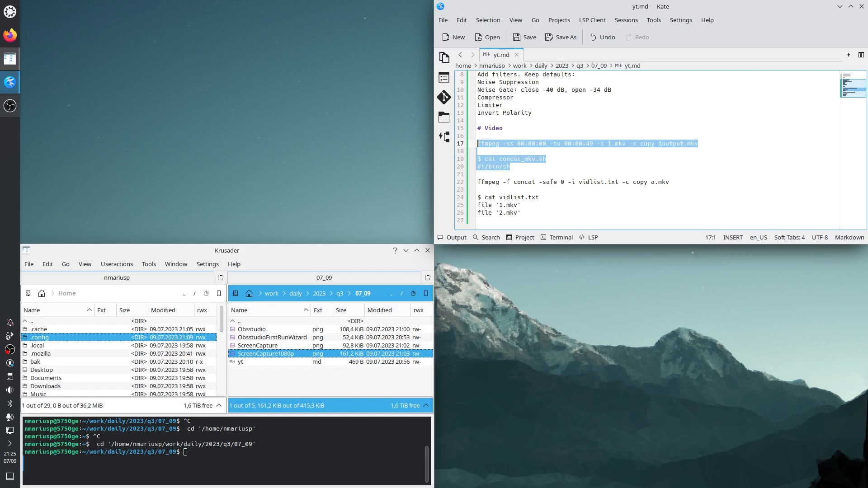
{"action": "left_click", "coordinate": [548, 174]}
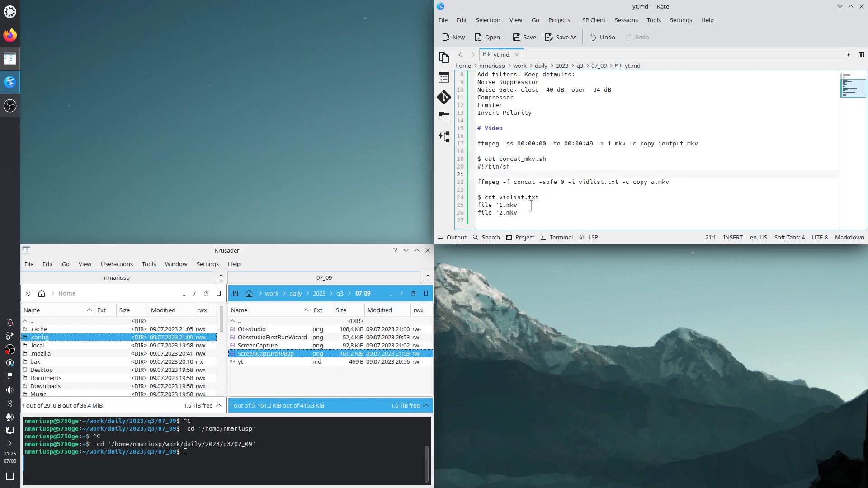
{"action": "left_click_drag", "start_coordinate": [526, 213], "coordinate": [478, 182]}
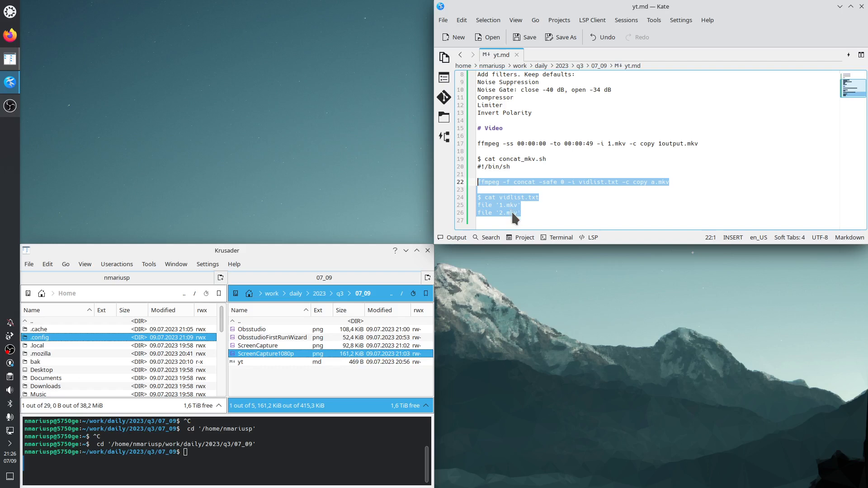
{"action": "left_click", "coordinate": [222, 319]}
{"action": "left_click_drag", "start_coordinate": [222, 316], "coordinate": [222, 387]}
{"action": "left_click", "coordinate": [68, 362]}
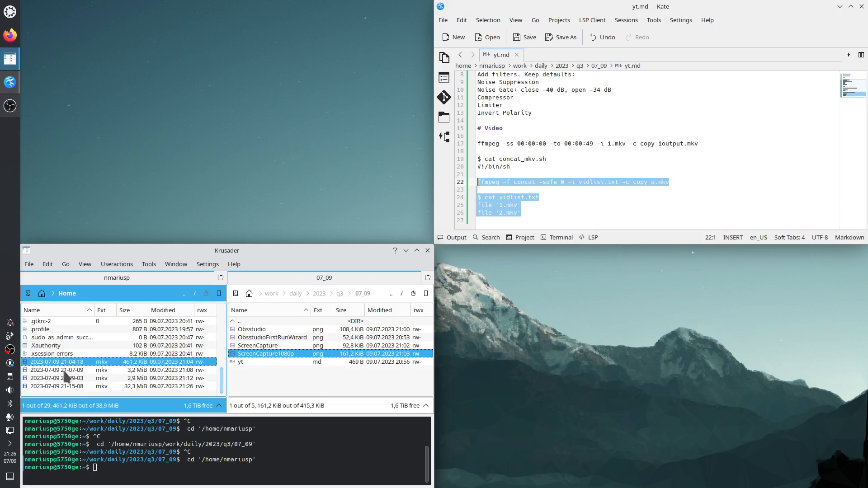
{"action": "left_click", "coordinate": [65, 371]}
{"action": "left_click", "coordinate": [66, 379]}
{"action": "left_click", "coordinate": [69, 387]}
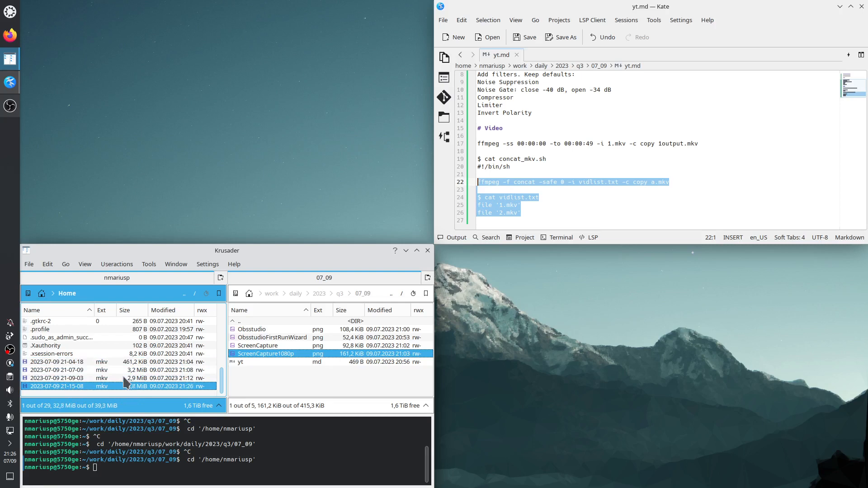
Step: Bring OBS Studio back on screen and stop the recording from its system tray entry
{"action": "left_click", "coordinate": [11, 108]}
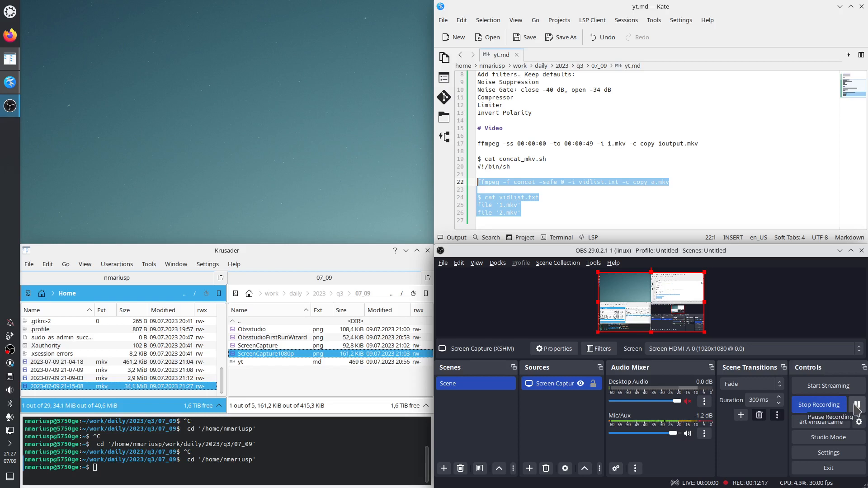
{"action": "right_click", "coordinate": [10, 351]}
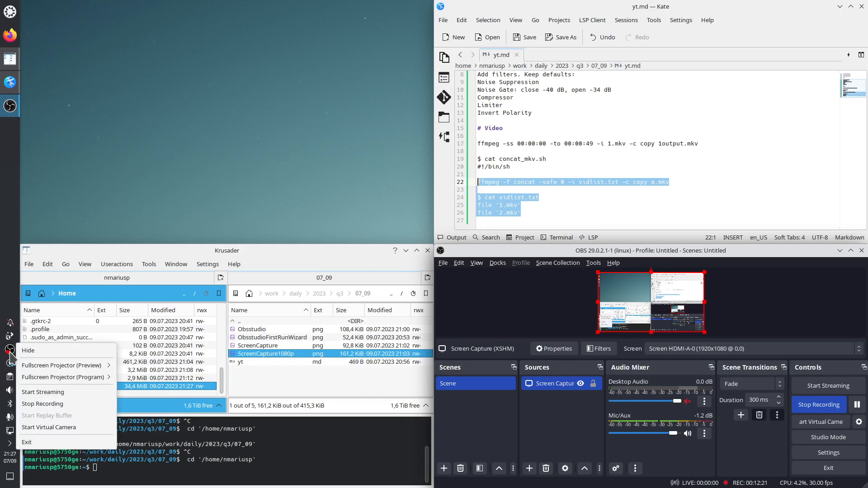
{"action": "left_click", "coordinate": [52, 407]}
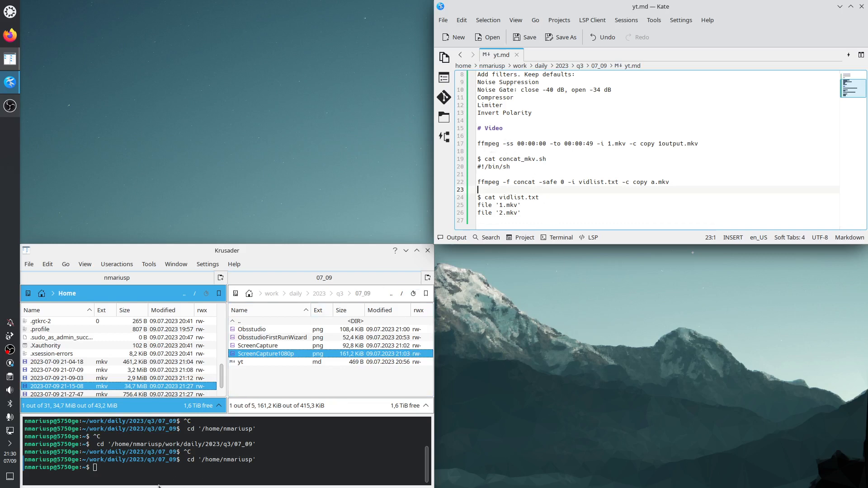
Step: Run ffmpeg -h in Krusader's embedded terminal to print the ffmpeg help
{"action": "left_click", "coordinate": [113, 466]}
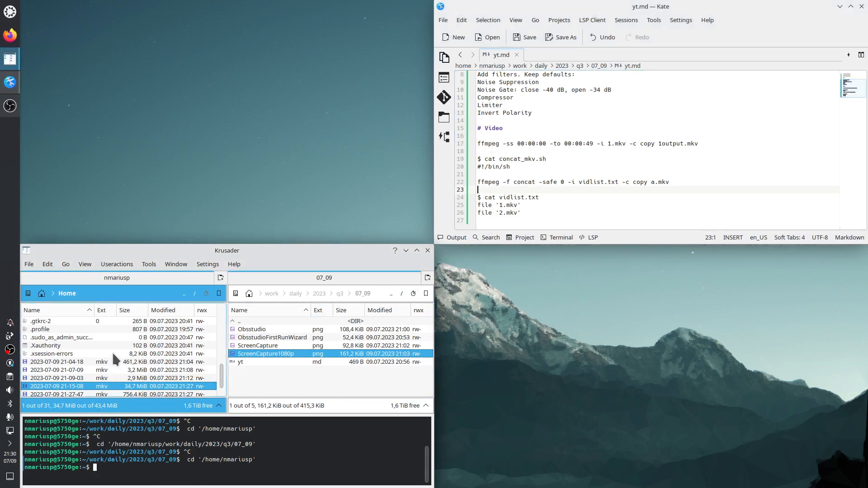
{"action": "type", "text": "ffmpeg -h"}
{"action": "key", "text": "Return"}
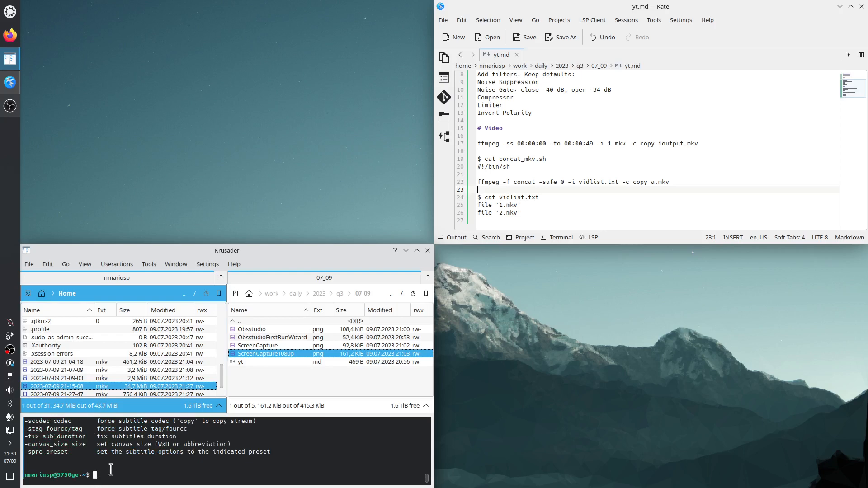
Step: Enlarge the Krusader window by tiling it over the left half of the desktop
{"action": "double_click", "coordinate": [221, 251]}
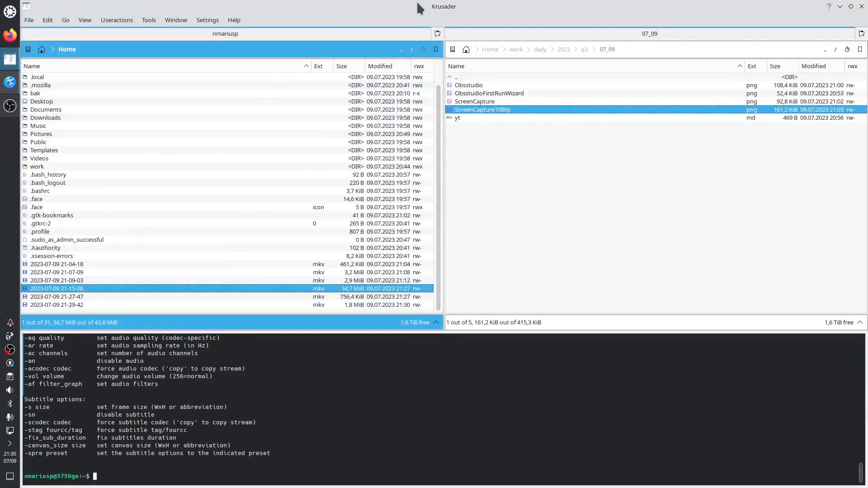
{"action": "double_click", "coordinate": [417, 3]}
{"action": "left_click_drag", "start_coordinate": [516, 216], "coordinate": [1, 353]}
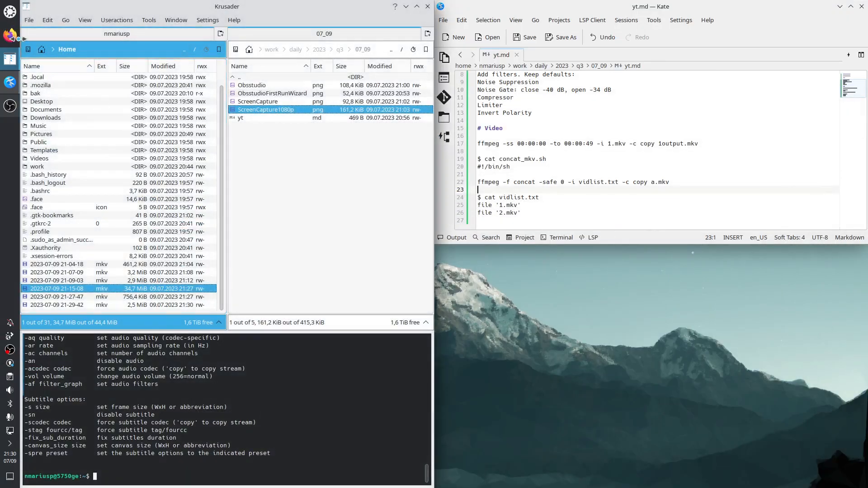
Step: Launch Dolphin, and tile it over the left half of the desktop in place of the minimized Krusader
{"action": "left_click", "coordinate": [13, 12]}
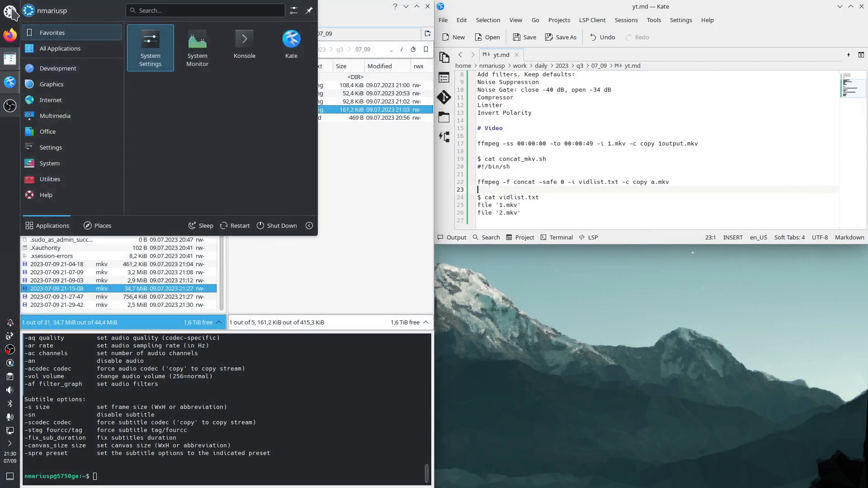
{"action": "type", "text": "dol"}
{"action": "key", "text": "Return"}
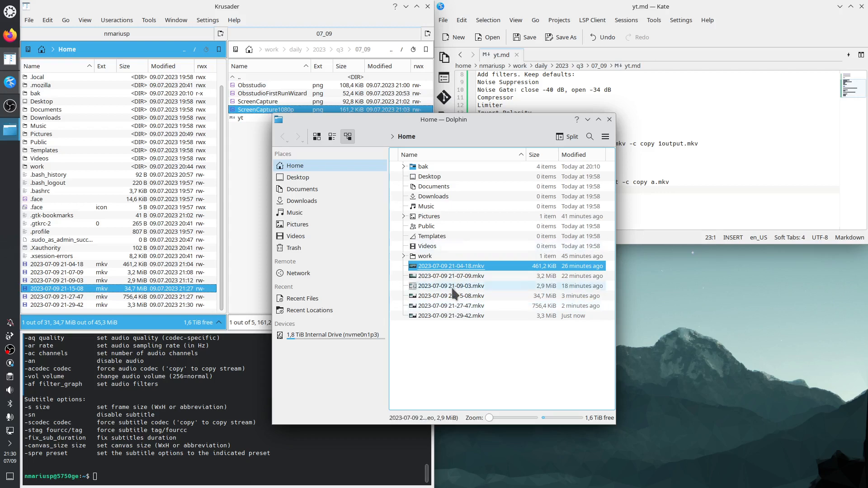
{"action": "left_click", "coordinate": [407, 7]}
{"action": "left_click_drag", "start_coordinate": [344, 120], "coordinate": [2, 280]}
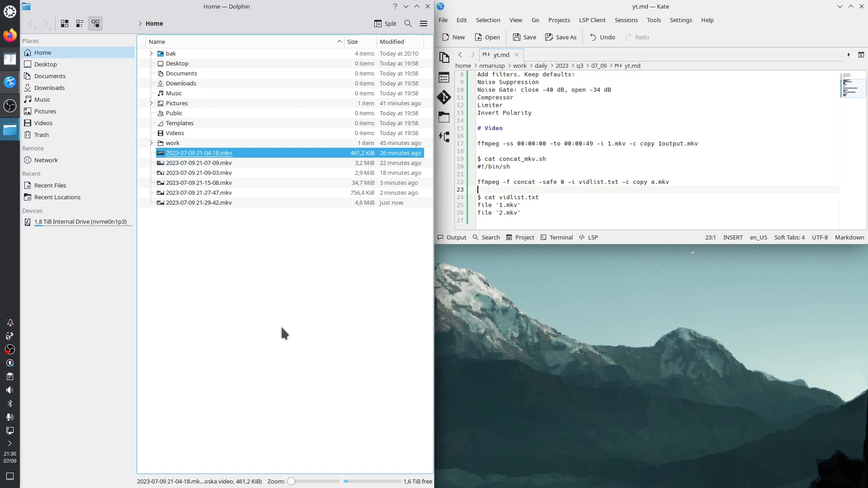
Step: Look through Dolphin's extra actions for a terminal, open a separate Konsole window for the Home folder and close it
{"action": "left_click", "coordinate": [423, 24]}
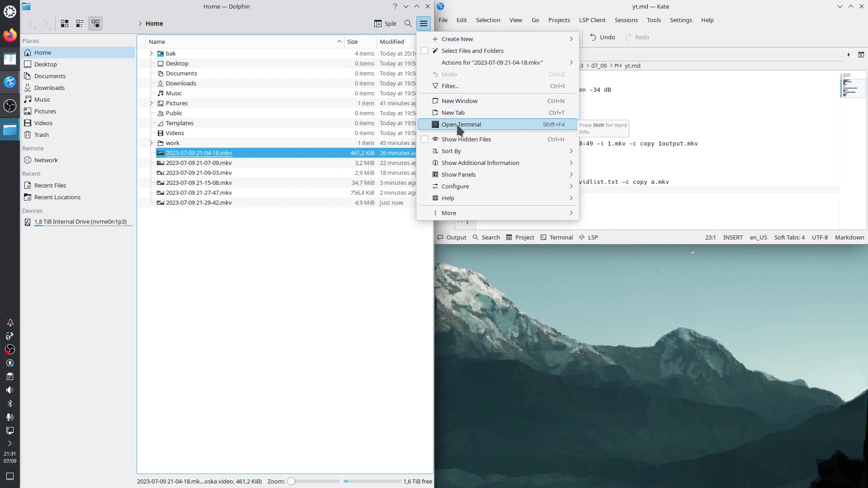
{"action": "mouse_move", "coordinate": [459, 212]}
{"action": "mouse_move", "coordinate": [616, 252]}
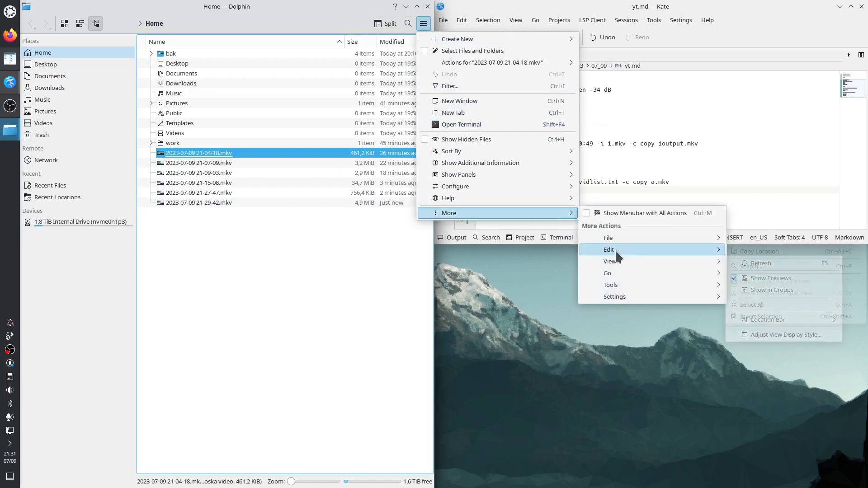
{"action": "mouse_move", "coordinate": [620, 301]}
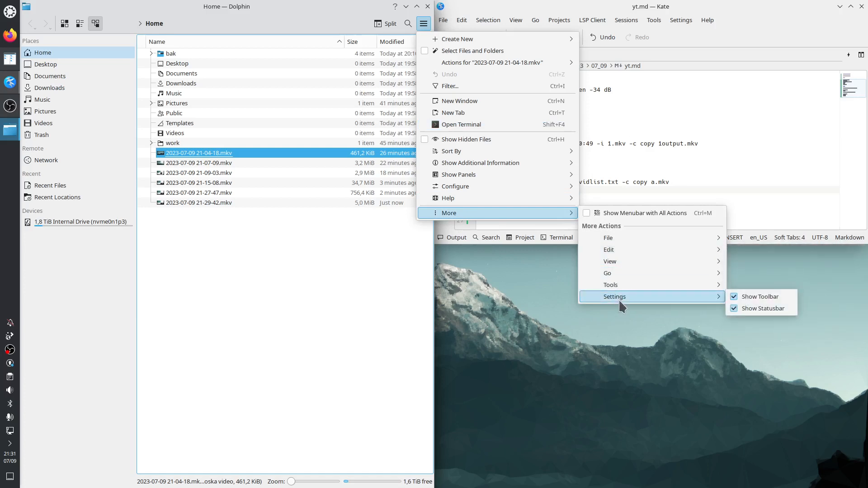
{"action": "mouse_move", "coordinate": [620, 285]}
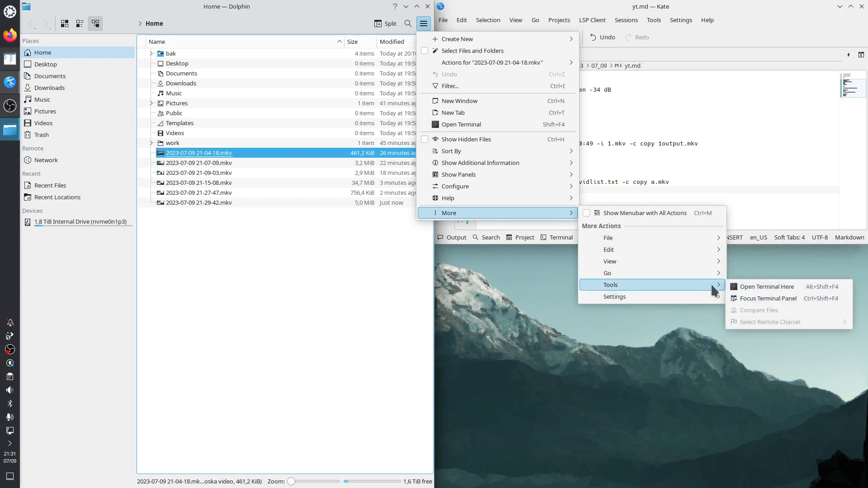
{"action": "left_click", "coordinate": [481, 126]}
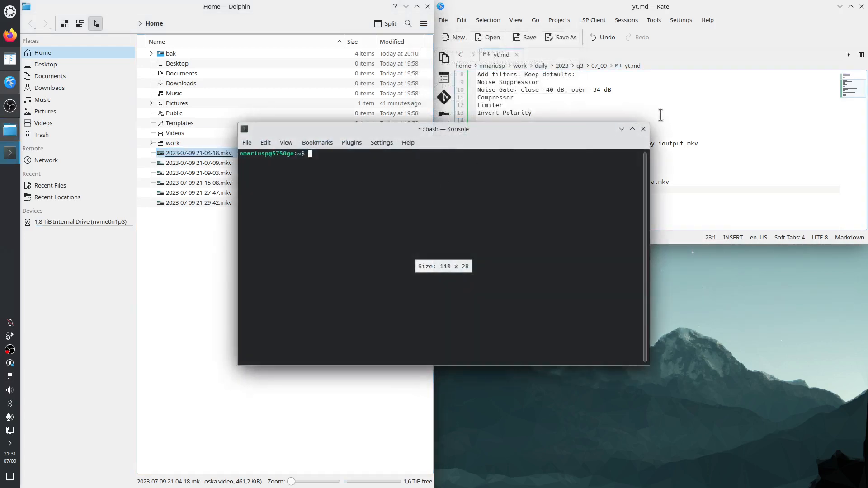
{"action": "left_click", "coordinate": [644, 130]}
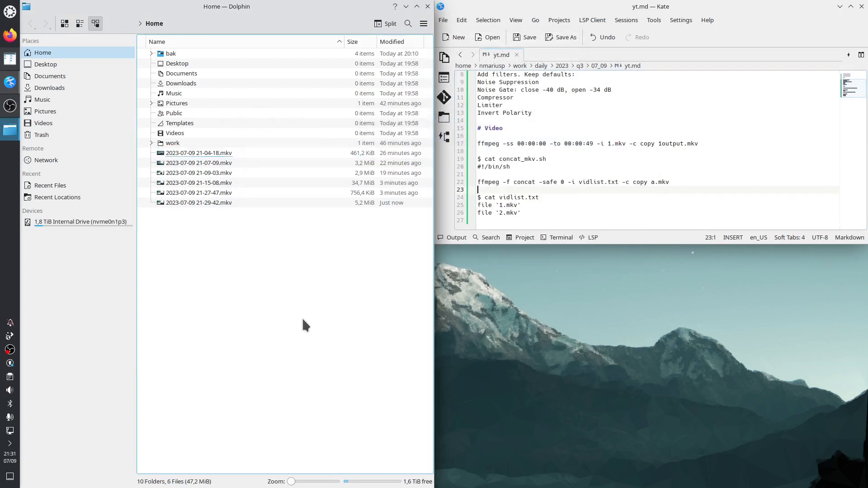
Step: Show Dolphin's menu bar with all actions and enable its embedded Terminal panel
{"action": "left_click", "coordinate": [424, 24]}
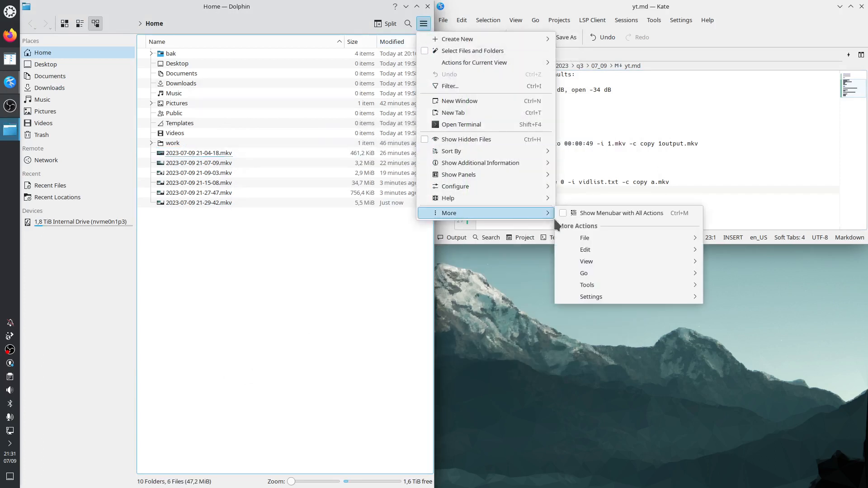
{"action": "left_click", "coordinate": [583, 213]}
{"action": "left_click", "coordinate": [159, 20]}
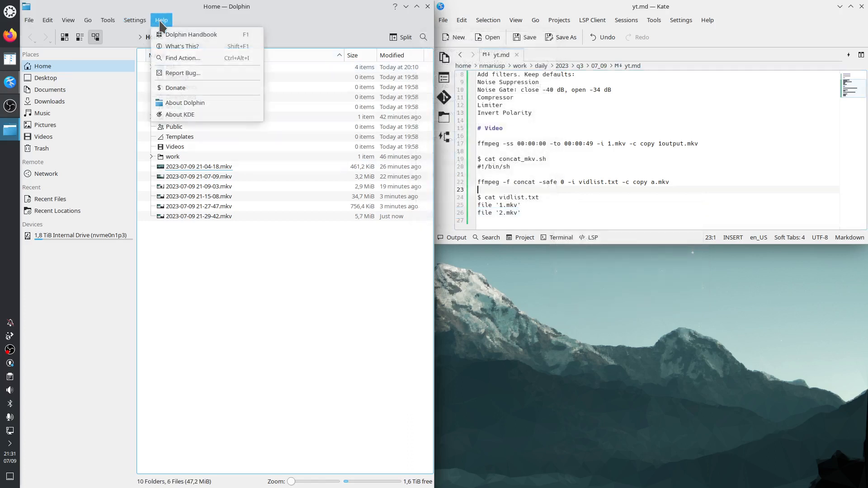
{"action": "mouse_move", "coordinate": [113, 27]}
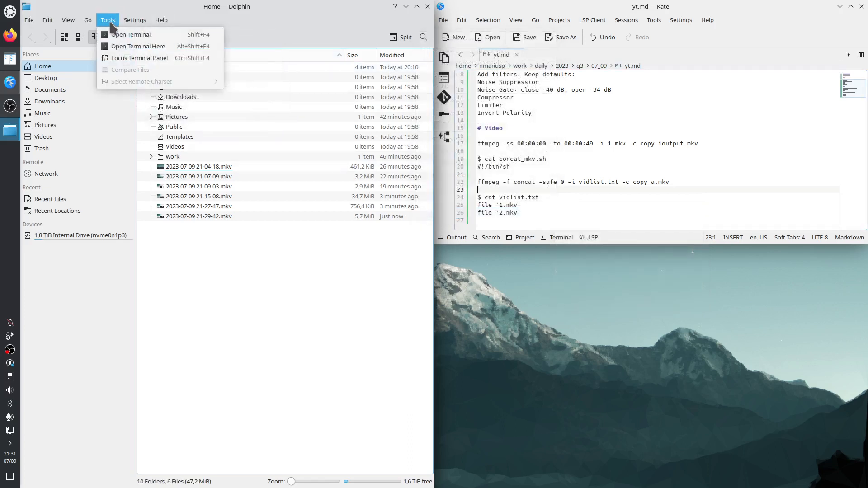
{"action": "mouse_move", "coordinate": [69, 23]}
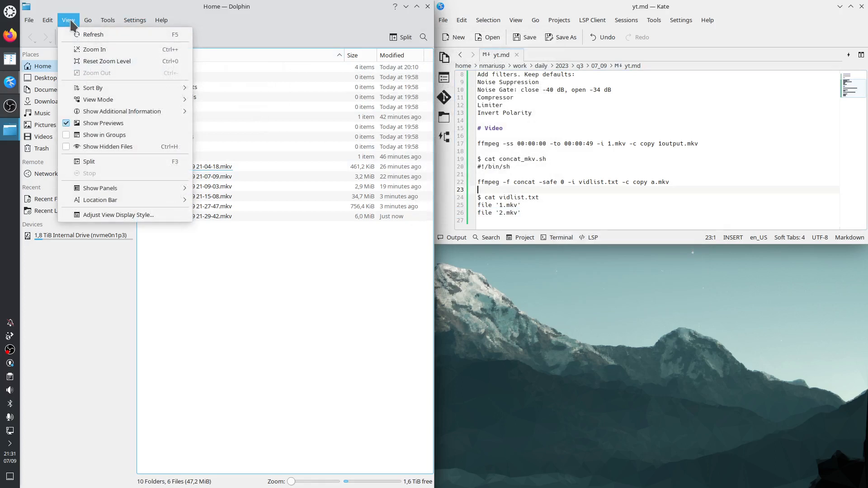
{"action": "mouse_move", "coordinate": [104, 195]}
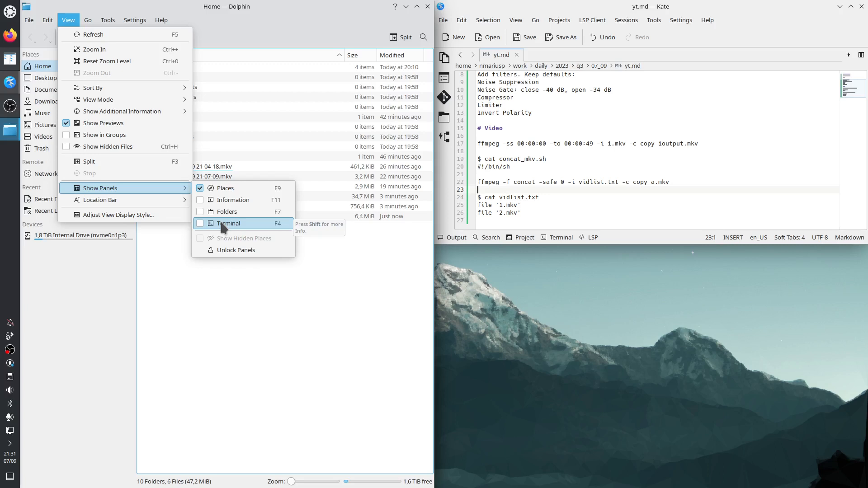
{"action": "left_click", "coordinate": [223, 224]}
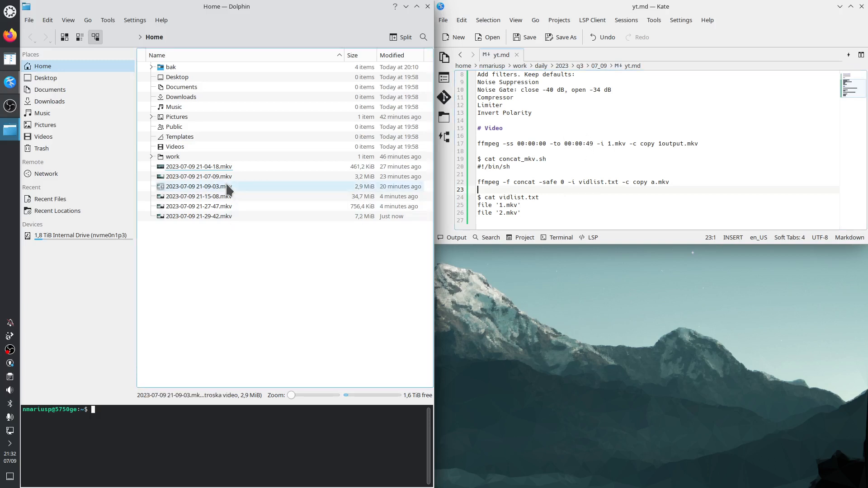
{"action": "double_click", "coordinate": [218, 173]}
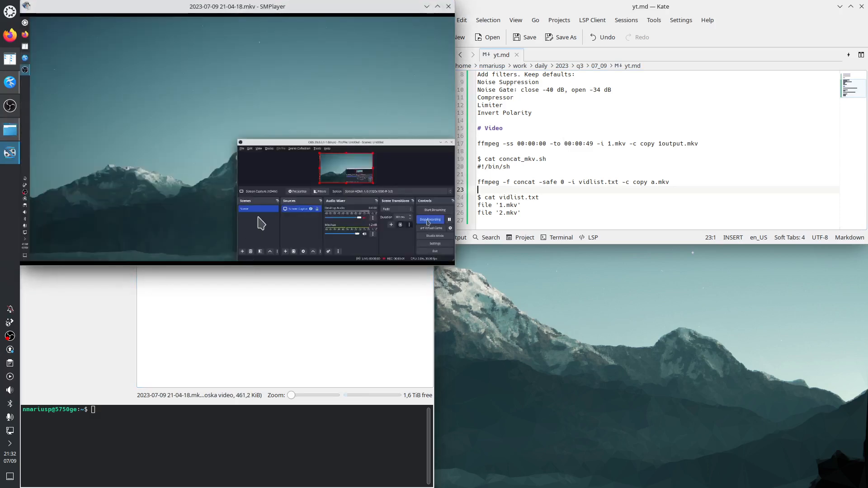
{"action": "key", "text": "m"}
{"action": "key", "text": "9"}
{"action": "key", "text": "9"}
{"action": "key", "text": "9"}
{"action": "key", "text": "9"}
{"action": "key", "text": "9"}
{"action": "key", "text": "9"}
{"action": "key", "text": "9"}
{"action": "key", "text": "9"}
{"action": "key", "text": "9"}
{"action": "key", "text": "9"}
{"action": "key", "text": "9"}
{"action": "key", "text": "9"}
{"action": "key", "text": "9"}
{"action": "key", "text": "9"}
{"action": "key", "text": "9"}
{"action": "right_click", "coordinate": [174, 178]}
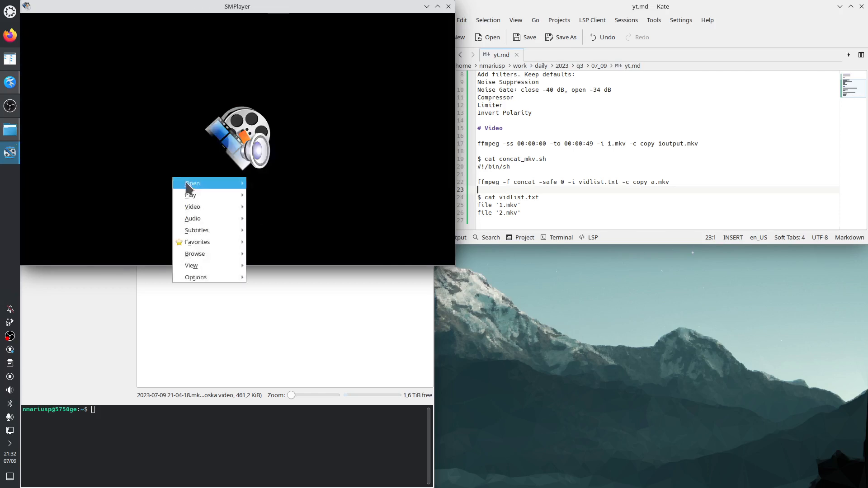
{"action": "mouse_move", "coordinate": [208, 195]}
{"action": "left_click", "coordinate": [299, 195]}
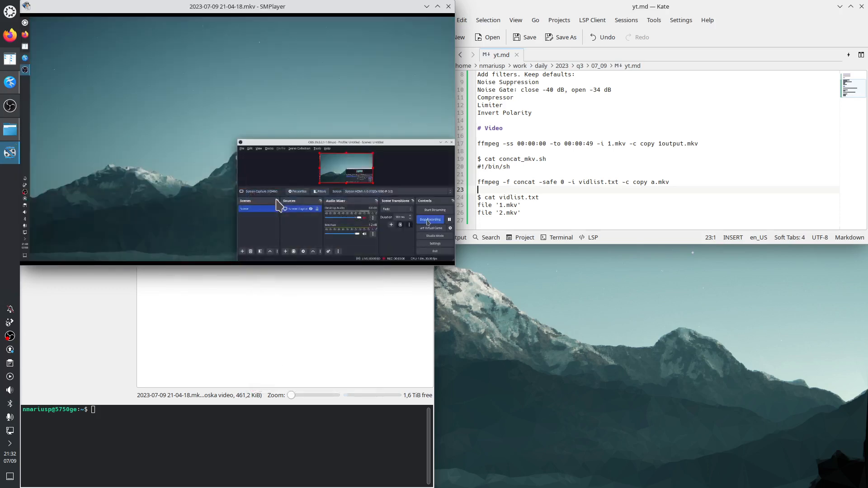
{"action": "scroll", "coordinate": [276, 200], "scroll_direction": "up", "scroll_amount": 2}
{"action": "key", "text": "o"}
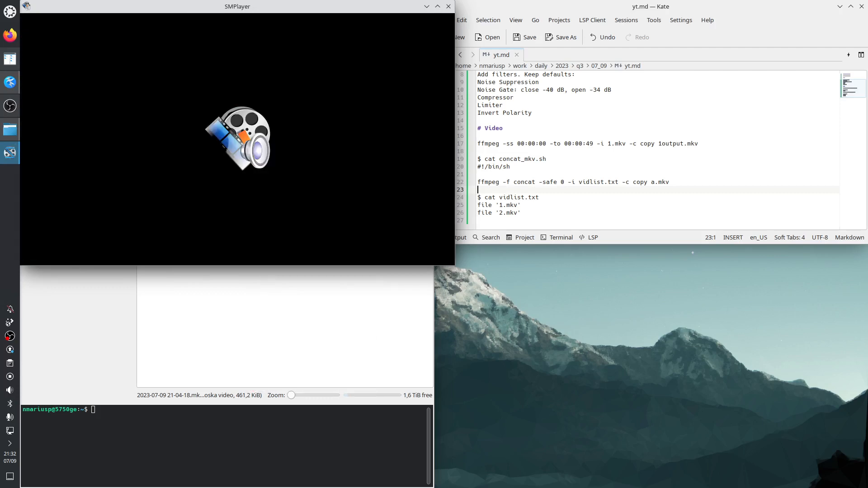
{"action": "right_click", "coordinate": [168, 61]}
{"action": "mouse_move", "coordinate": [217, 78]}
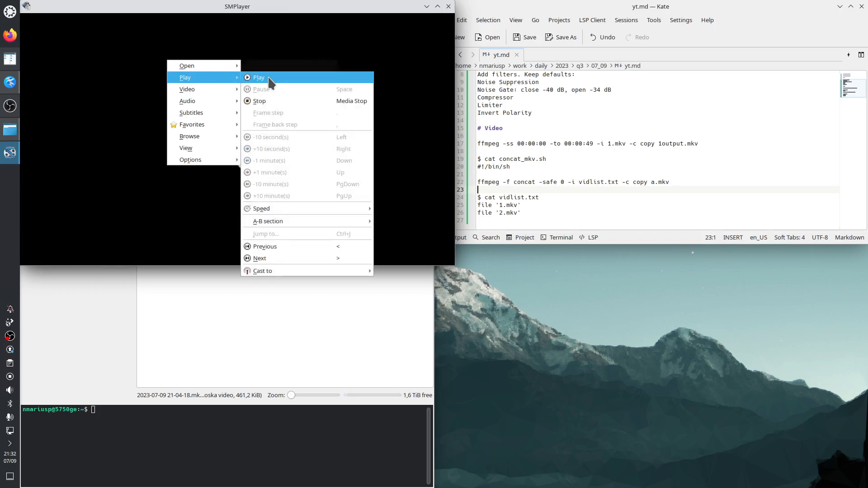
{"action": "left_click", "coordinate": [260, 77]}
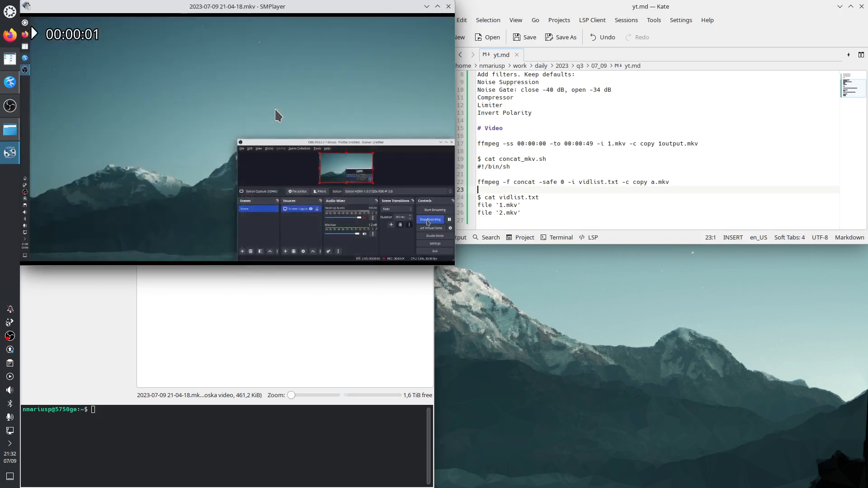
{"action": "key", "text": "o"}
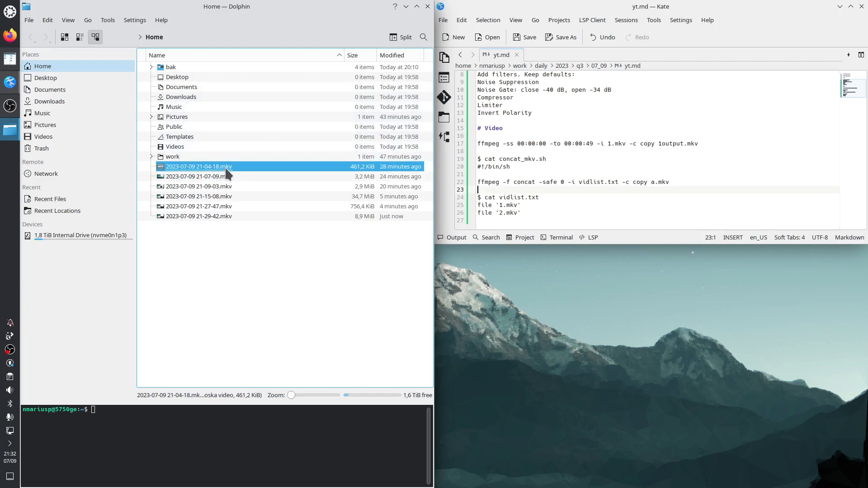
{"action": "right_click", "coordinate": [228, 172]}
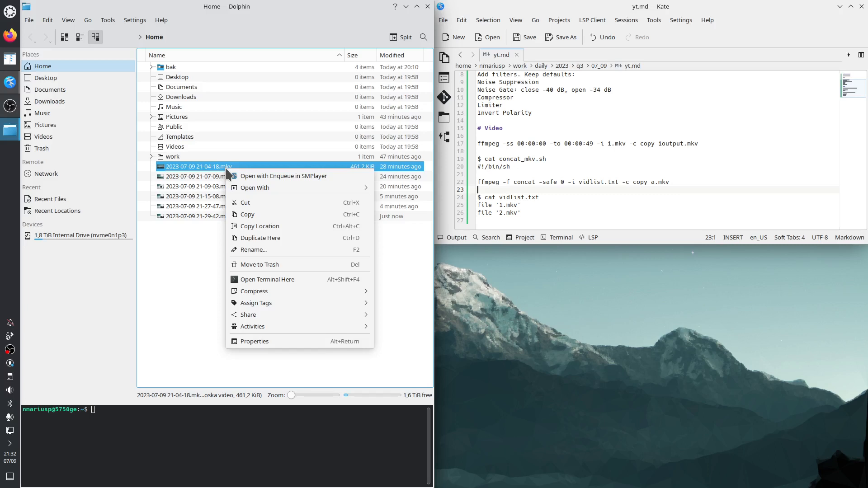
{"action": "left_click", "coordinate": [201, 247]}
{"action": "left_click", "coordinate": [204, 177]}
{"action": "left_click", "coordinate": [211, 167]}
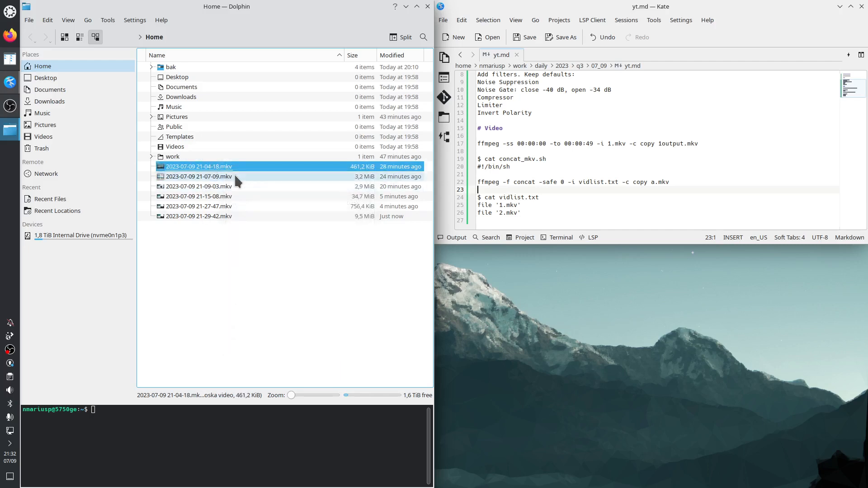
{"action": "key", "text": "shift+Delete"}
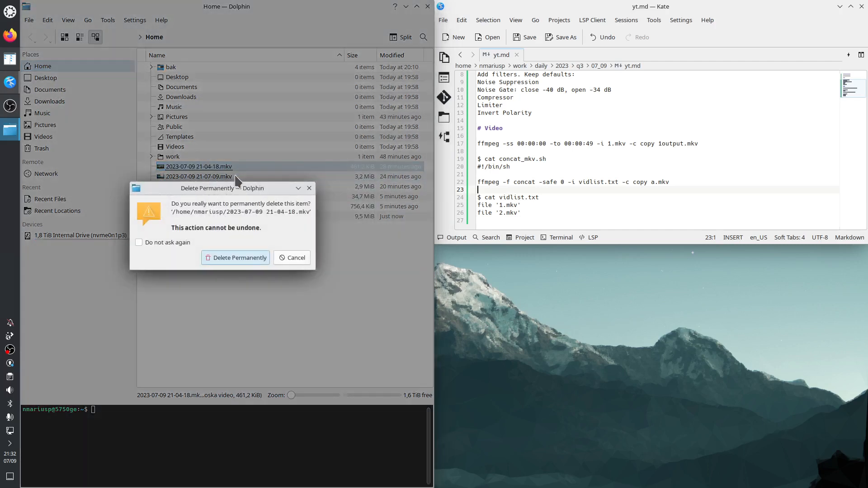
{"action": "left_click", "coordinate": [230, 259]}
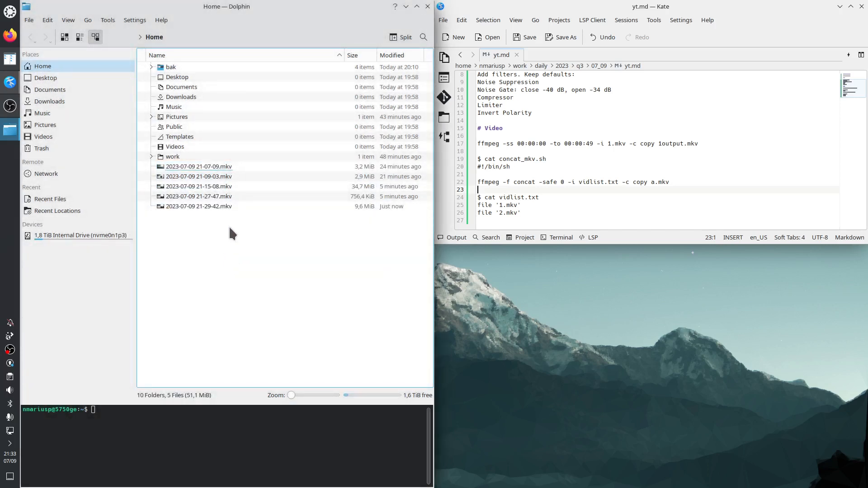
{"action": "double_click", "coordinate": [209, 171]}
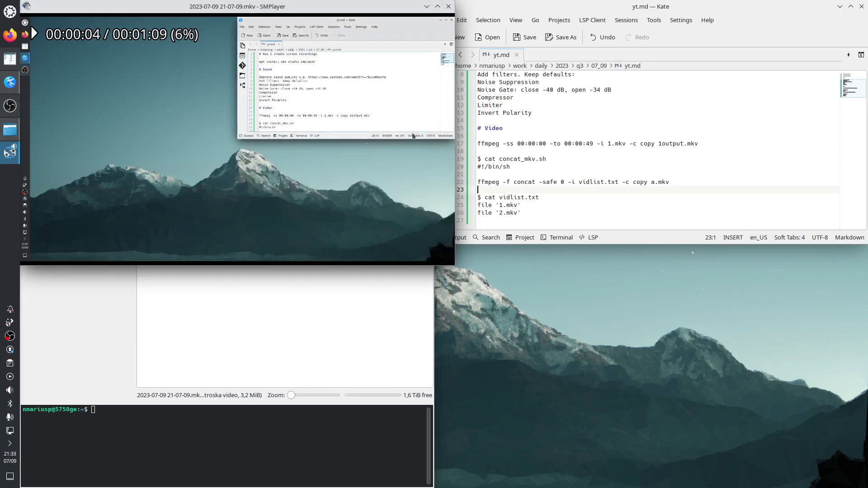
{"action": "key", "text": "Right"}
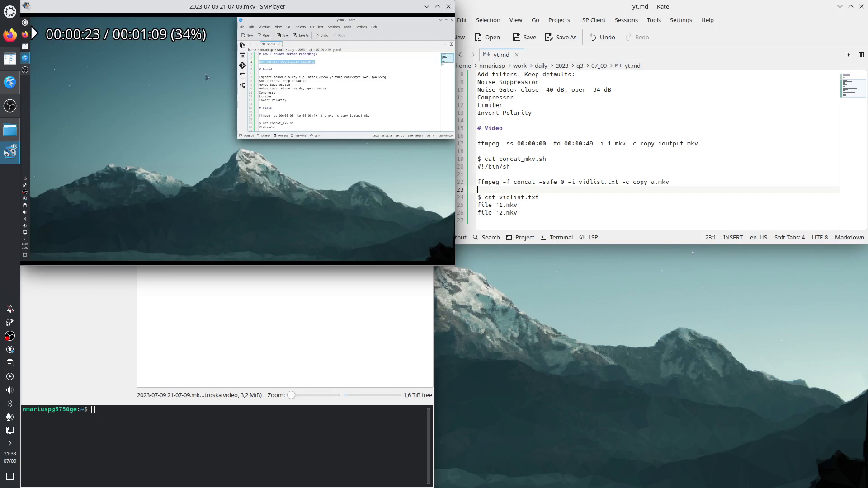
{"action": "key", "text": "Left"}
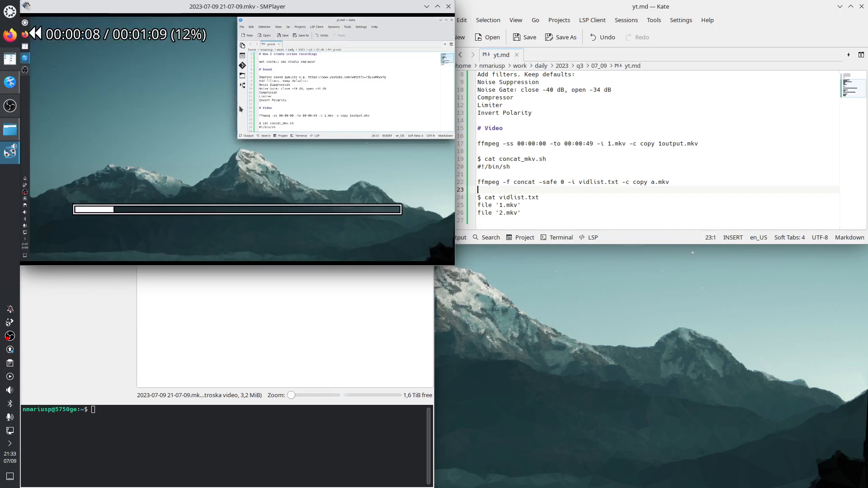
{"action": "key", "text": "Right"}
{"action": "key", "text": "Left"}
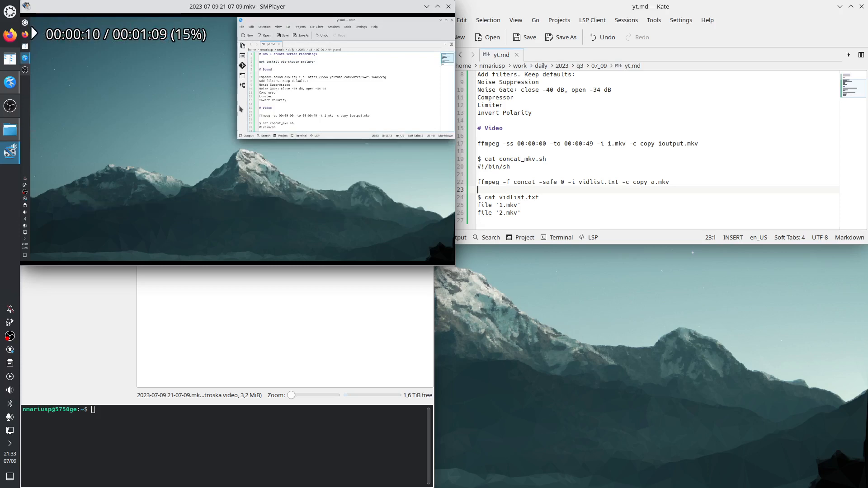
{"action": "key", "text": "Right"}
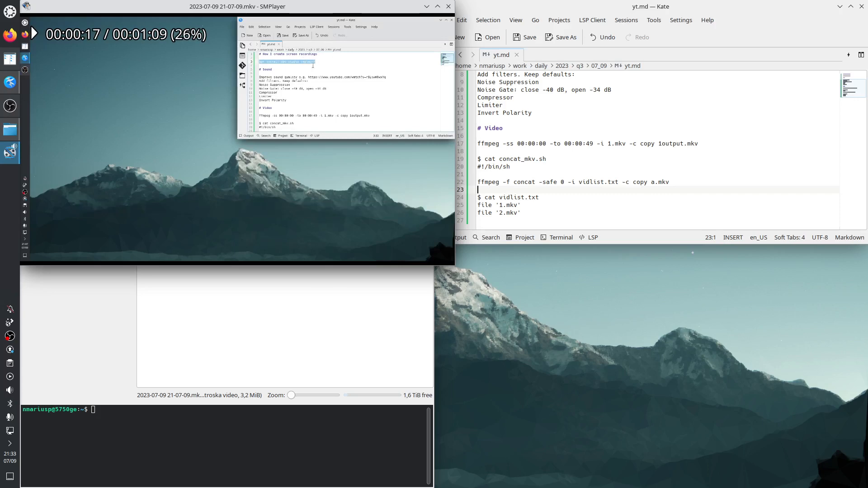
{"action": "key", "text": "Left"}
{"action": "key", "text": "Right"}
{"action": "key", "text": "XF86AudioStop"}
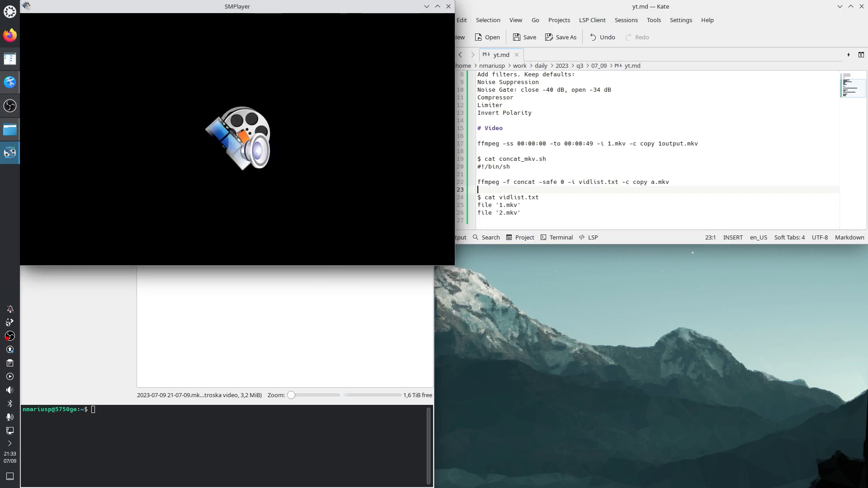
Step: Replay the stopped recording from the start and skip ahead by one minute
{"action": "right_click", "coordinate": [84, 119]}
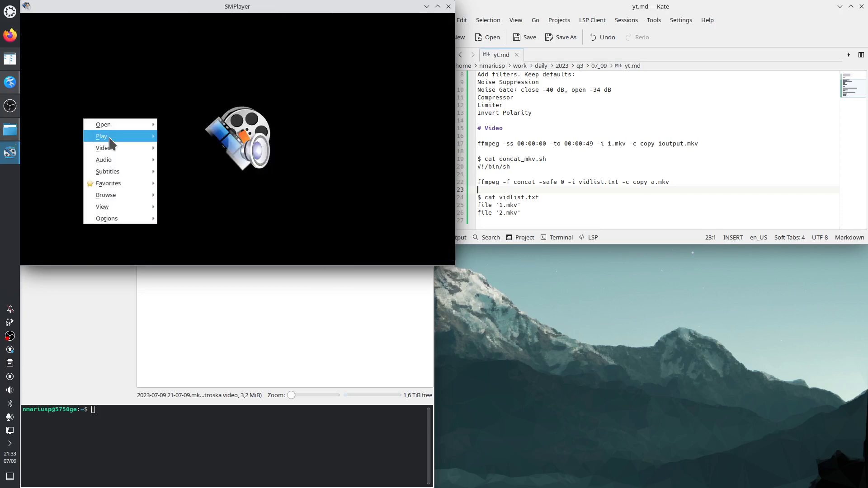
{"action": "mouse_move", "coordinate": [114, 137]}
{"action": "left_click", "coordinate": [183, 136]}
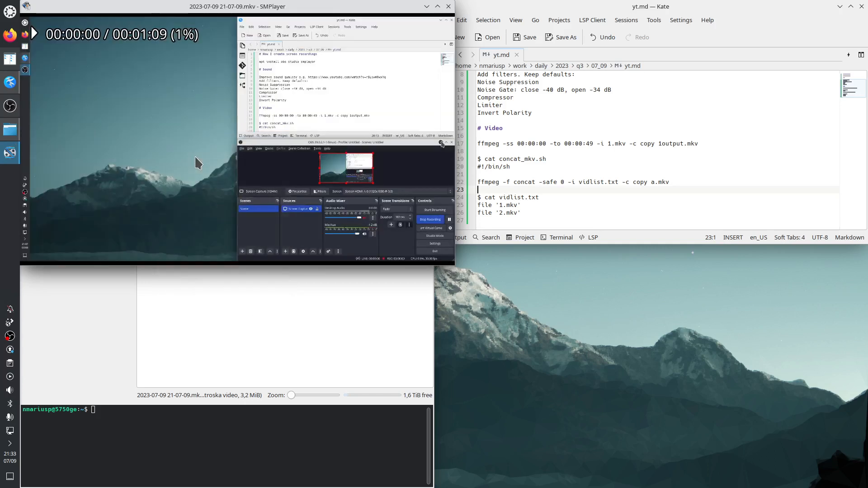
{"action": "key", "text": "Up"}
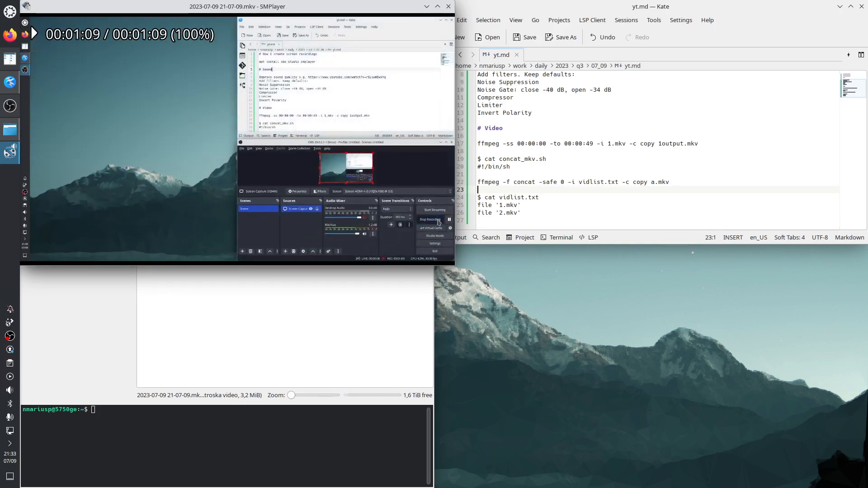
Step: Play the recording again and skip forward through it in 10-second jumps until it ends
{"action": "right_click", "coordinate": [125, 94]}
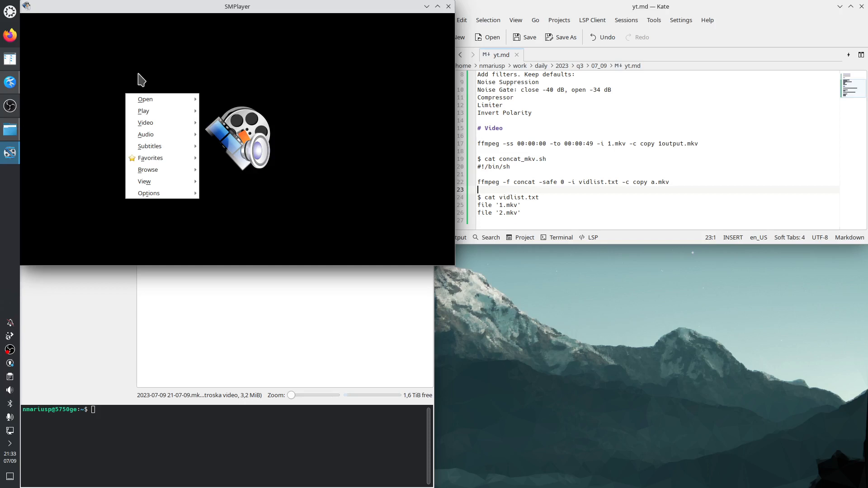
{"action": "left_click", "coordinate": [135, 73]}
{"action": "right_click", "coordinate": [150, 82]}
{"action": "mouse_move", "coordinate": [177, 100]}
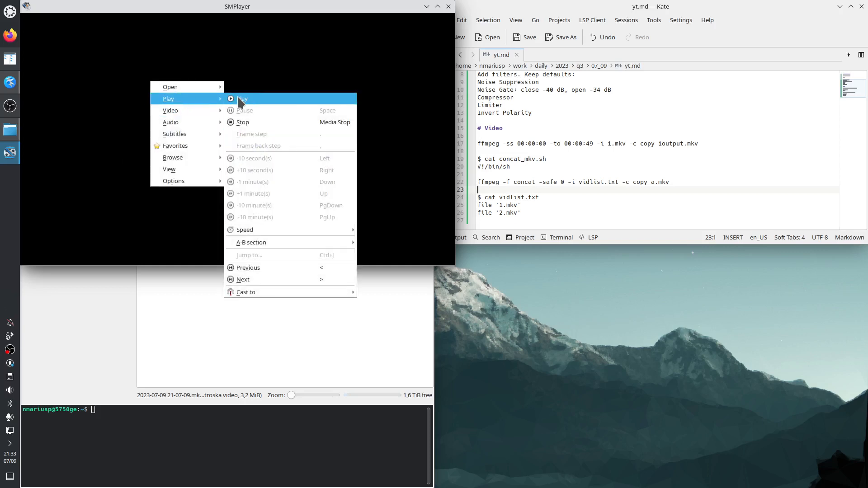
{"action": "left_click", "coordinate": [237, 101]}
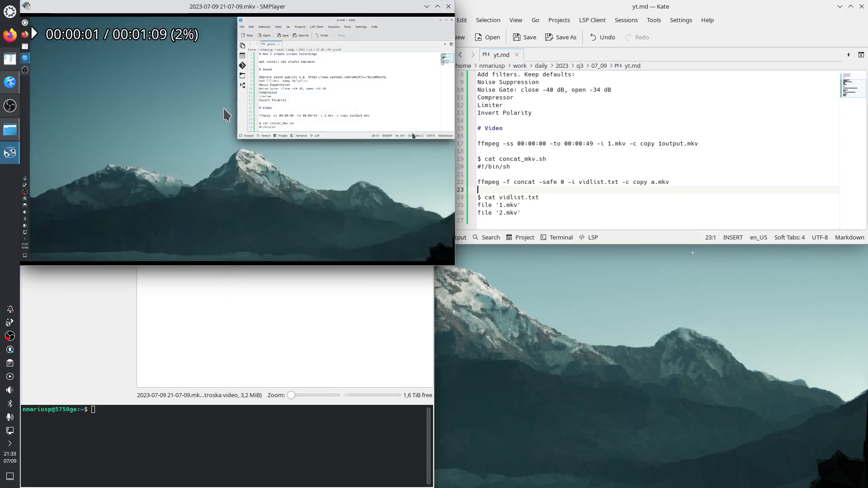
{"action": "key", "text": "Right"}
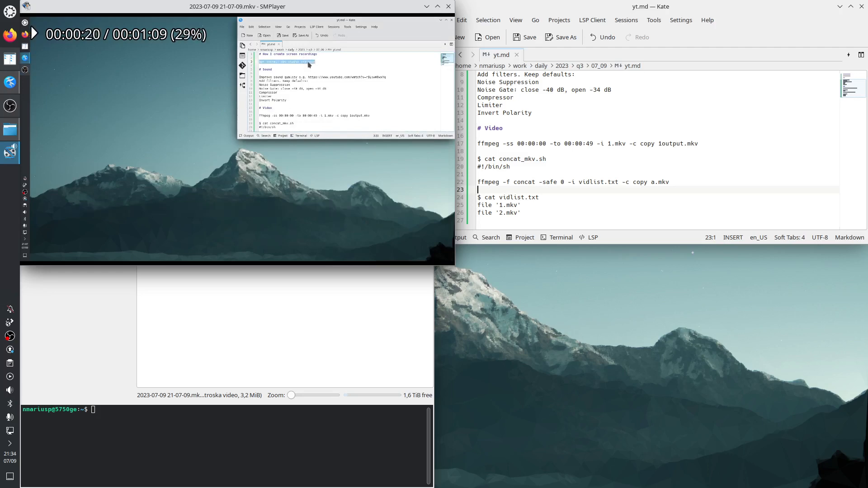
{"action": "key", "text": "Right"}
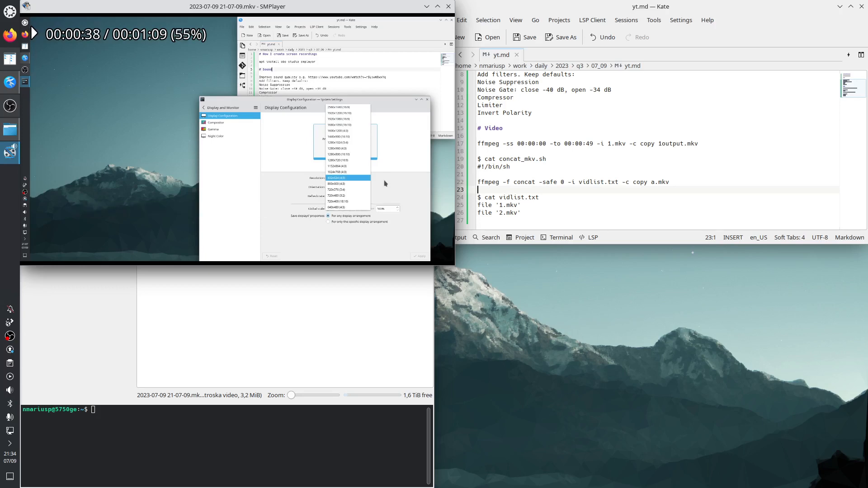
{"action": "key", "text": "Right"}
{"action": "key", "text": "Right"}
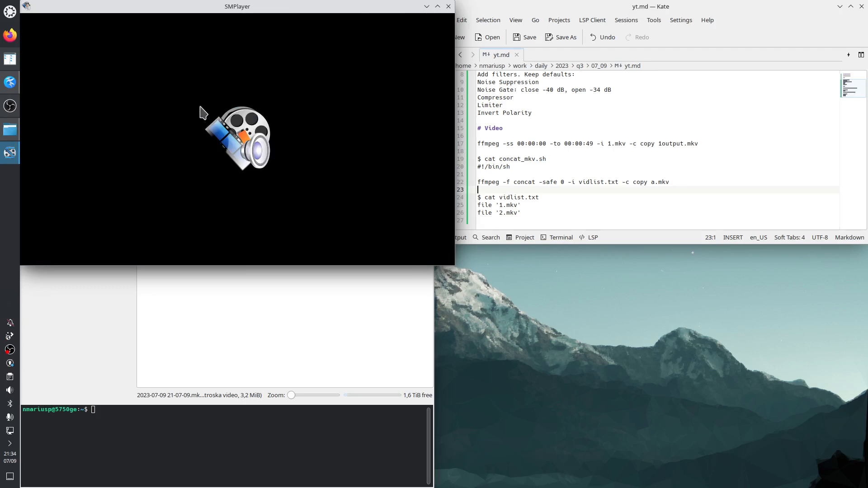
Step: Replay the recording, lower the volume, skip forward to near its end, and step back to about 00:01:01
{"action": "right_click", "coordinate": [181, 110]}
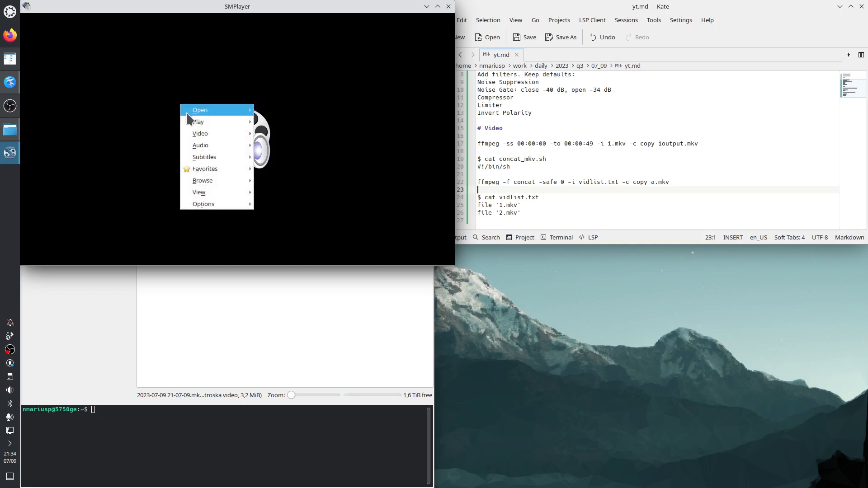
{"action": "mouse_move", "coordinate": [223, 124]}
{"action": "left_click", "coordinate": [271, 122]}
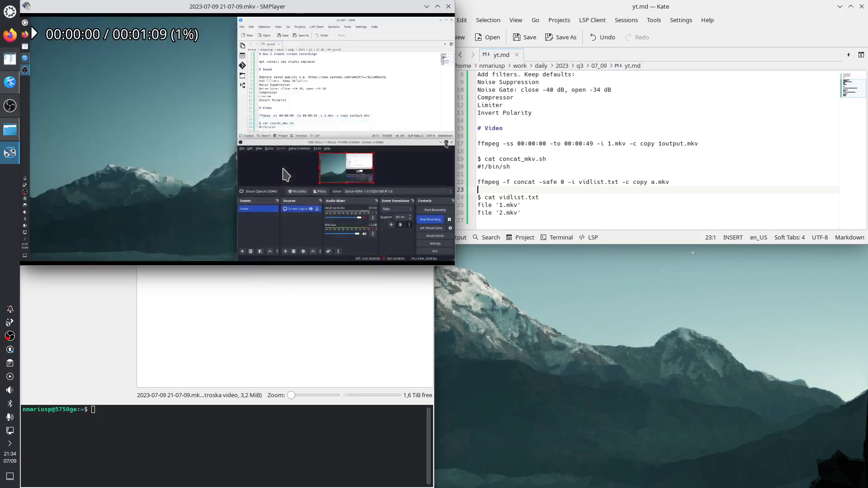
{"action": "key", "text": "Right"}
{"action": "key", "text": "Right"}
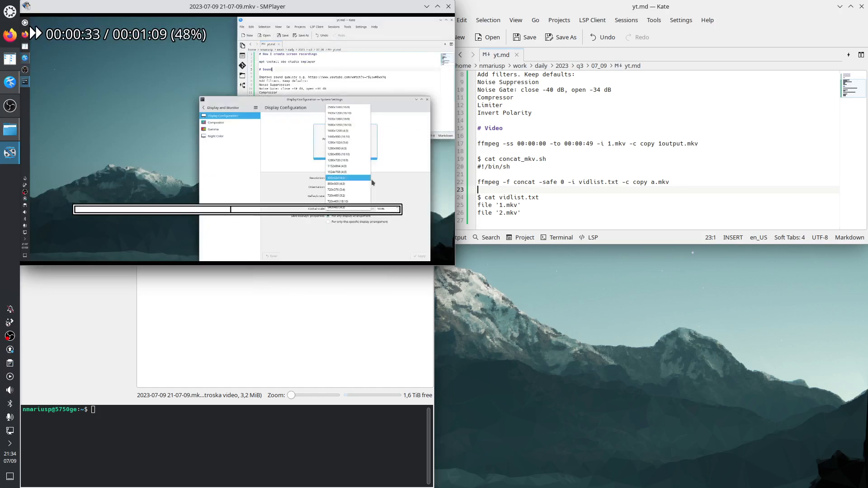
{"action": "key", "text": "Right"}
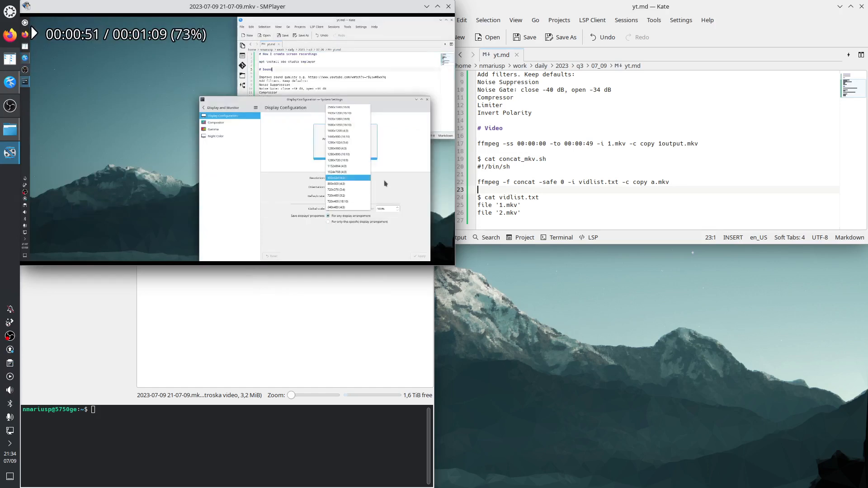
{"action": "key", "text": "9"}
{"action": "key", "text": "Right"}
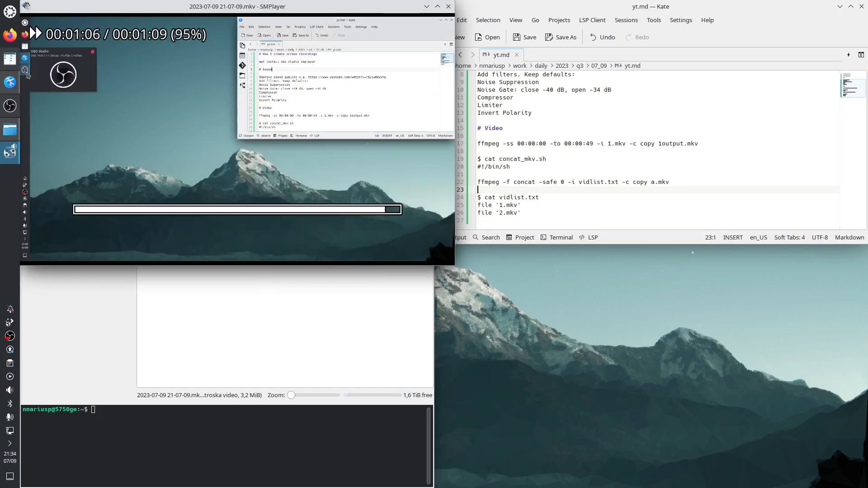
{"action": "key", "text": "Left"}
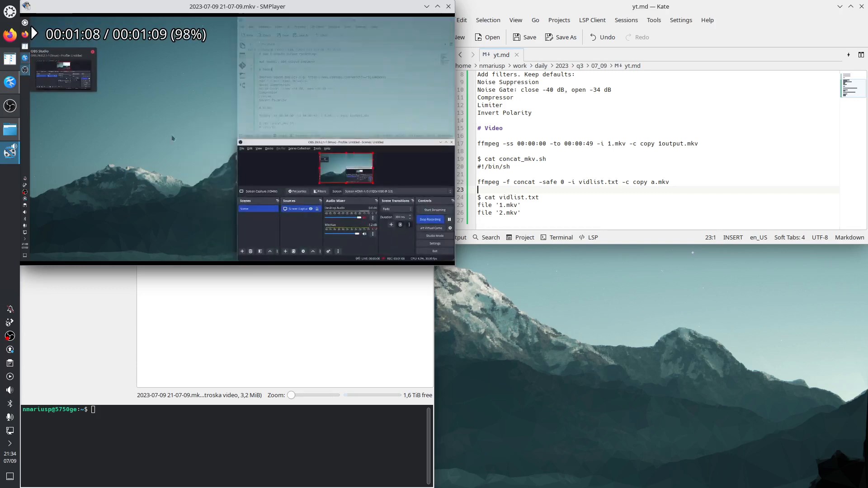
{"action": "key", "text": "Left"}
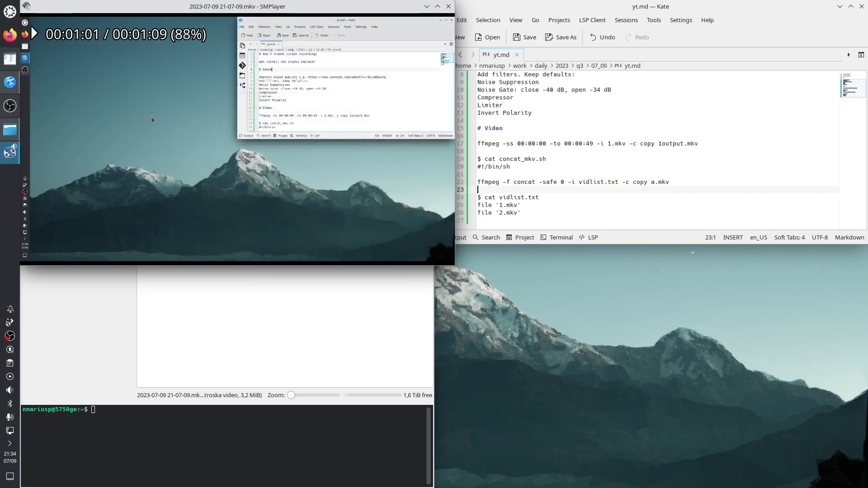
{"action": "key", "text": "Left"}
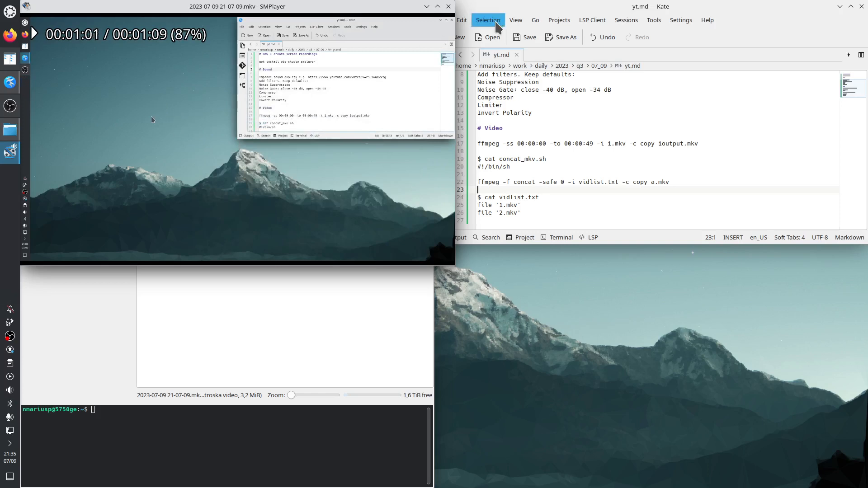
Step: Close SMPlayer and create a new blank document in Kate
{"action": "left_click", "coordinate": [448, 6]}
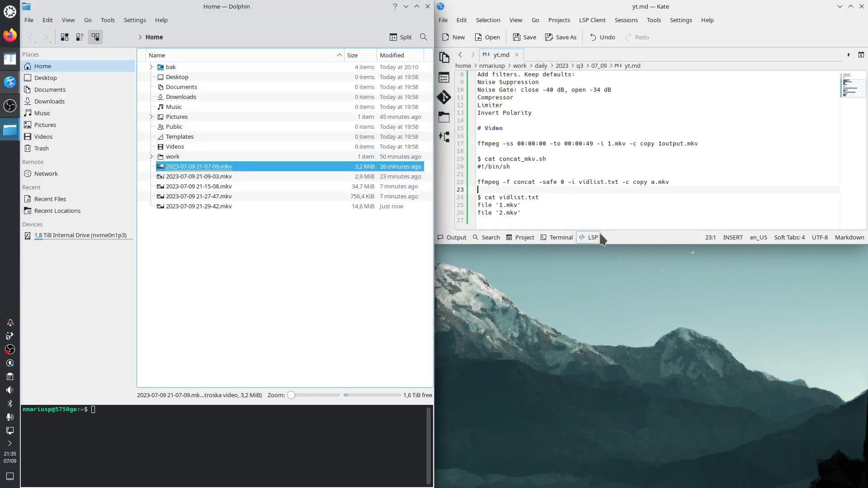
{"action": "left_click", "coordinate": [454, 37]}
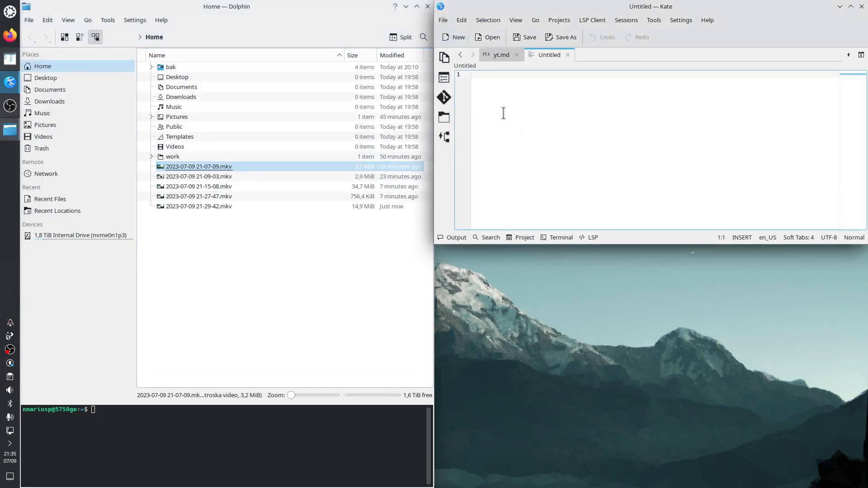
{"action": "type", "text": "0:57"}
{"action": "left_click", "coordinate": [210, 178]}
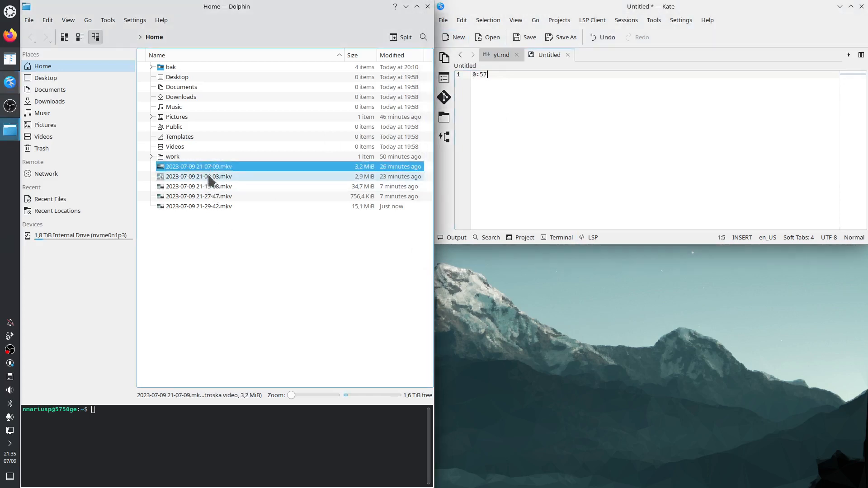
{"action": "key", "text": "F2"}
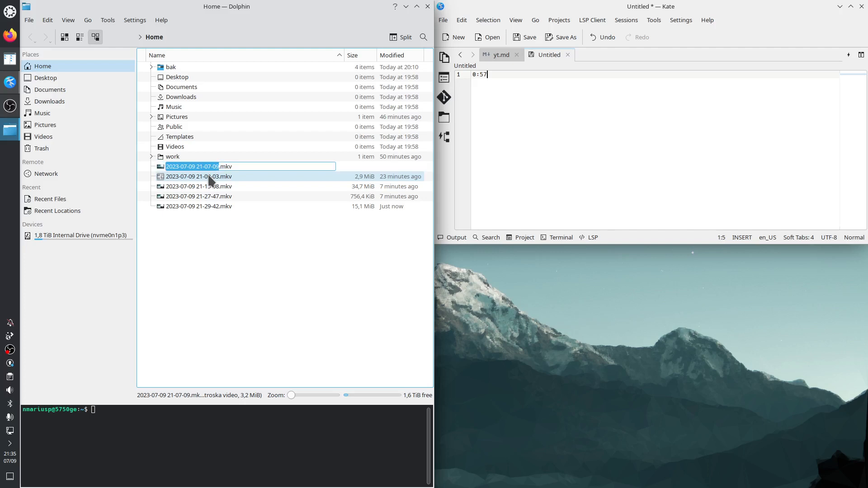
{"action": "key", "text": "Escape"}
{"action": "right_click", "coordinate": [198, 170]}
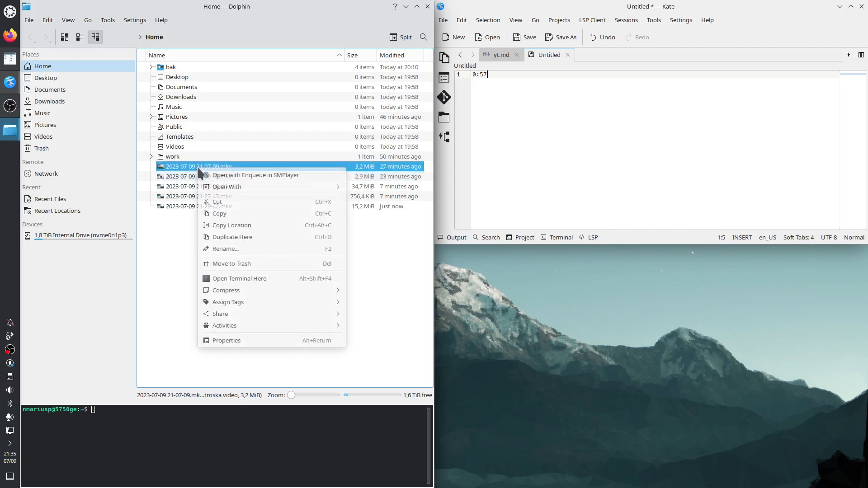
{"action": "left_click", "coordinate": [214, 247]}
{"action": "type", "text": "1"}
{"action": "key", "text": "Return"}
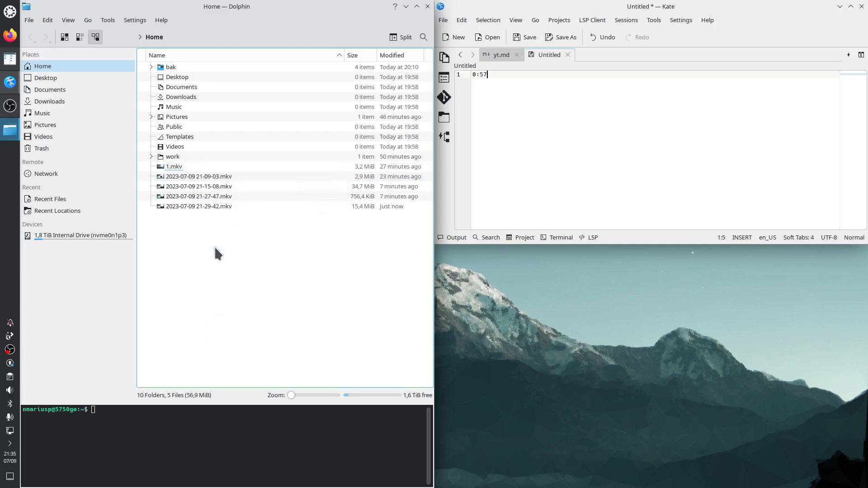
Step: Copy the ffmpeg trim command for 1.mkv from the yt.md notes and paste it into the file manager's terminal
{"action": "left_click", "coordinate": [506, 55]}
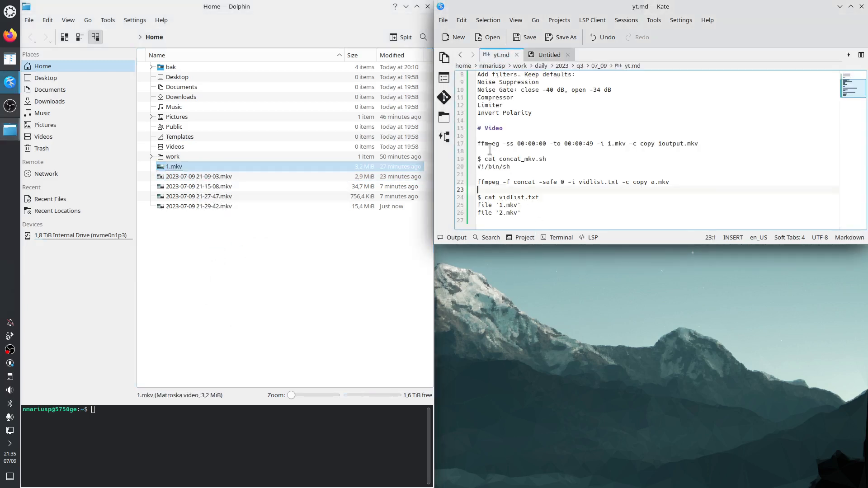
{"action": "left_click_drag", "start_coordinate": [478, 143], "coordinate": [700, 144]}
{"action": "right_click", "coordinate": [701, 144]}
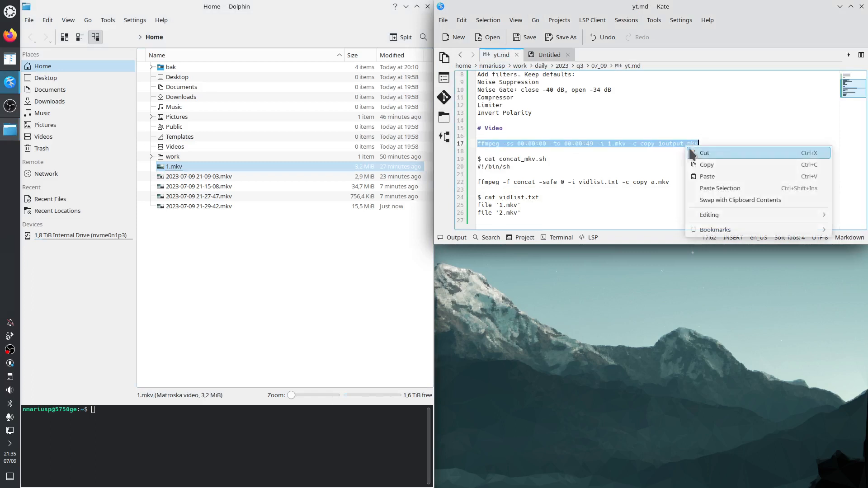
{"action": "left_click", "coordinate": [706, 165]}
{"action": "right_click", "coordinate": [124, 429]}
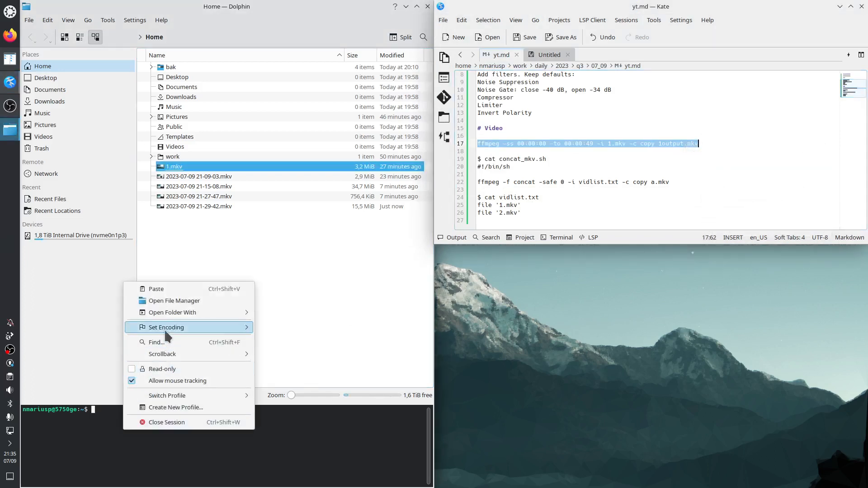
{"action": "left_click", "coordinate": [172, 290]}
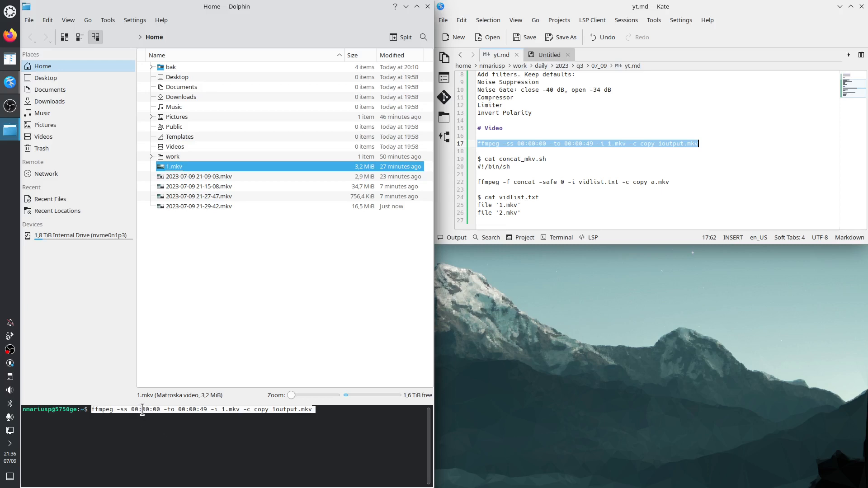
Step: Change a digit of the start time in the pasted ffmpeg command to 1 and set it back to 0
{"action": "left_click_drag", "start_coordinate": [160, 410], "coordinate": [155, 409]}
{"action": "key", "text": "Left"}
{"action": "key", "text": "Left"}
{"action": "key", "text": "Left"}
{"action": "key", "text": "Left"}
{"action": "key", "text": "Left"}
{"action": "key", "text": "Left"}
{"action": "key", "text": "Left"}
{"action": "key", "text": "Left"}
{"action": "key", "text": "Left"}
{"action": "key", "text": "Left"}
{"action": "key", "text": "Left"}
{"action": "key", "text": "Left"}
{"action": "key", "text": "Left"}
{"action": "key", "text": "Left"}
{"action": "key", "text": "Left"}
{"action": "key", "text": "Left"}
{"action": "key", "text": "Left"}
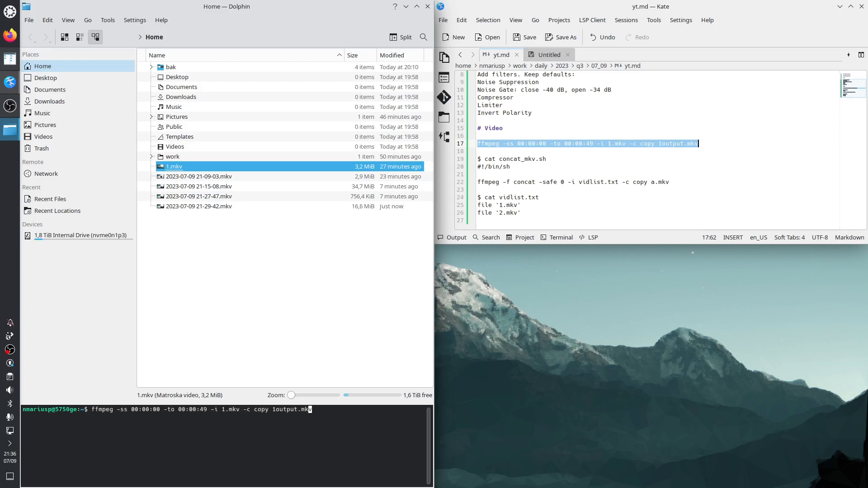
{"action": "key", "text": "Left"}
{"action": "key", "text": "Left"}
{"action": "key", "text": "Left"}
{"action": "key", "text": "Left"}
{"action": "key", "text": "Left"}
{"action": "key", "text": "Left"}
{"action": "key", "text": "Left"}
{"action": "key", "text": "Left"}
{"action": "key", "text": "Left"}
{"action": "key", "text": "Left"}
{"action": "key", "text": "Left"}
{"action": "key", "text": "Left"}
{"action": "key", "text": "Left"}
{"action": "key", "text": "Left"}
{"action": "key", "text": "Left"}
{"action": "key", "text": "Left"}
{"action": "key", "text": "Left"}
{"action": "key", "text": "Left"}
{"action": "key", "text": "Left"}
{"action": "key", "text": "Left"}
{"action": "key", "text": "BackSpace"}
{"action": "type", "text": "1"}
{"action": "key", "text": "BackSpace"}
{"action": "type", "text": "0"}
Step: Set the ffmpeg command's end time to 00:00:57 and run it to trim 1.mkv into 1output.mkv
{"action": "key", "text": "Right"}
{"action": "key", "text": "Right"}
{"action": "key", "text": "Right"}
{"action": "key", "text": "Right"}
{"action": "key", "text": "Right"}
{"action": "key", "text": "Right"}
{"action": "key", "text": "Right"}
{"action": "key", "text": "Right"}
{"action": "key", "text": "Right"}
{"action": "key", "text": "Right"}
{"action": "key", "text": "Right"}
{"action": "left_click", "coordinate": [549, 54]}
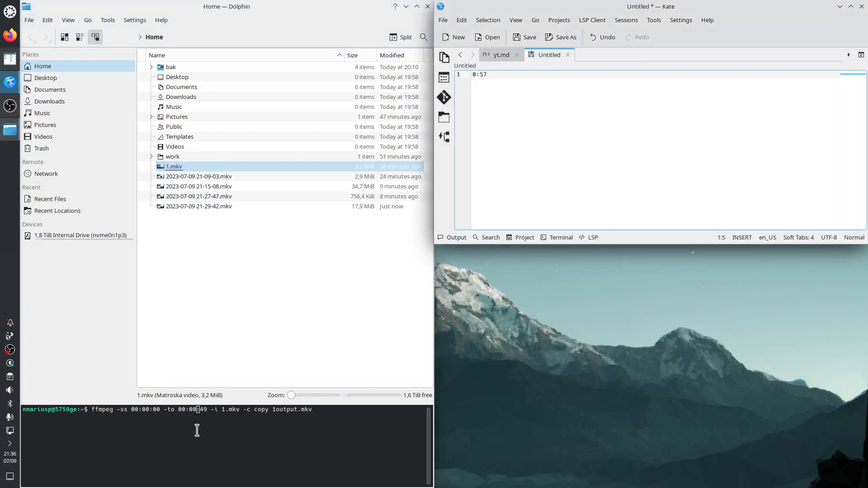
{"action": "left_click", "coordinate": [216, 426]}
{"action": "key", "text": "Right"}
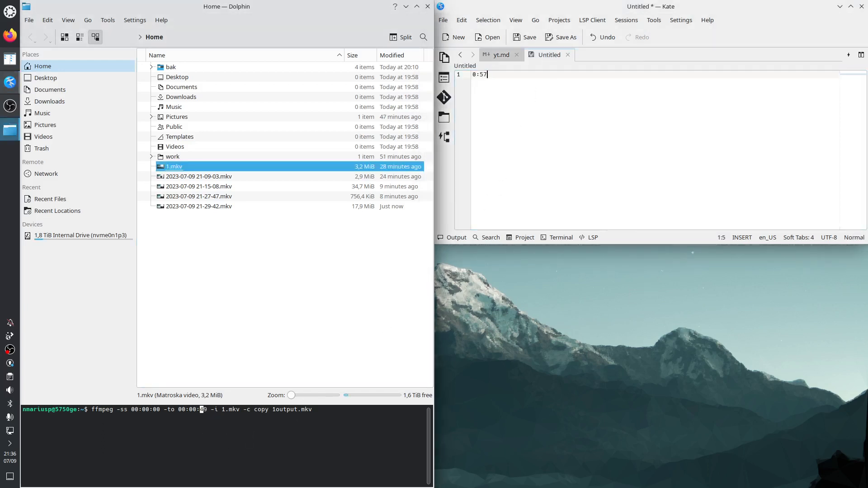
{"action": "key", "text": "Delete"}
{"action": "key", "text": "Delete"}
{"action": "type", "text": "57"}
{"action": "key", "text": "Return"}
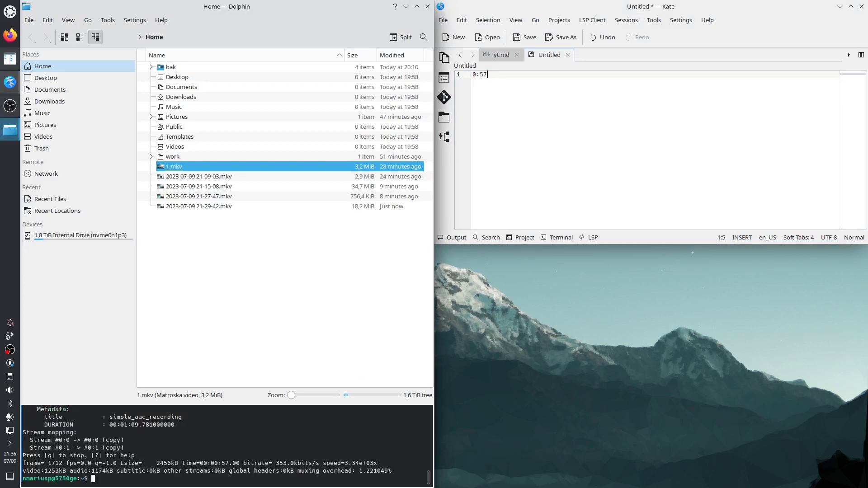
{"action": "left_click", "coordinate": [186, 177]}
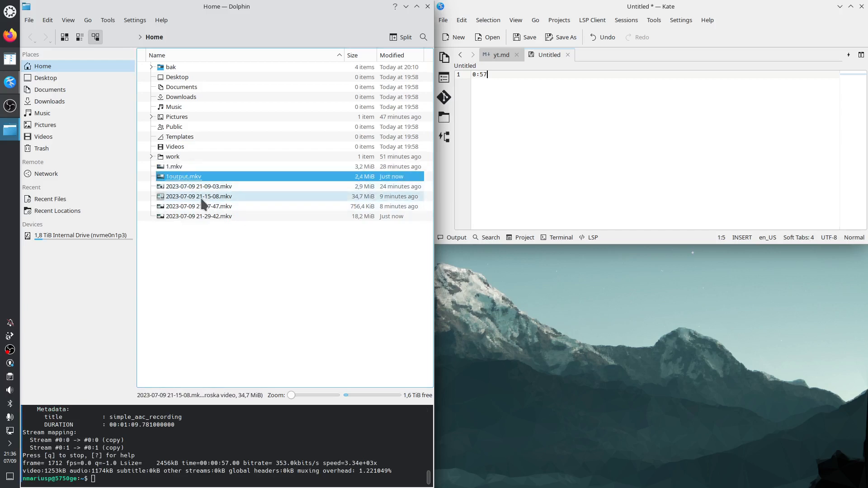
{"action": "left_click", "coordinate": [200, 190]}
{"action": "key", "text": "F2"}
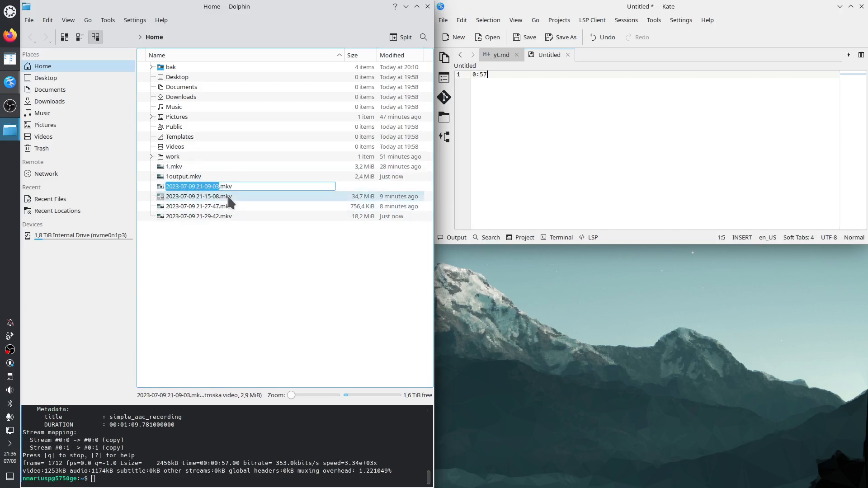
{"action": "type", "text": "2"}
{"action": "key", "text": "Return"}
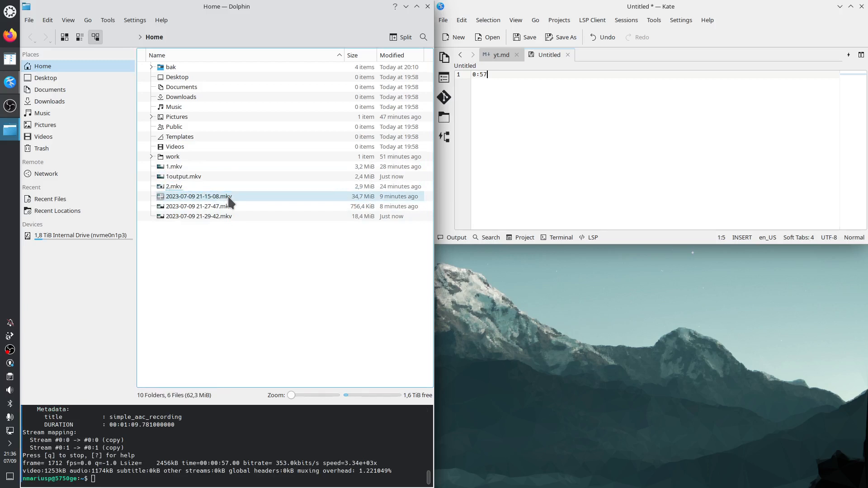
Step: Open 2.mkv in SMPlayer briefly and close the player
{"action": "left_click", "coordinate": [189, 179]}
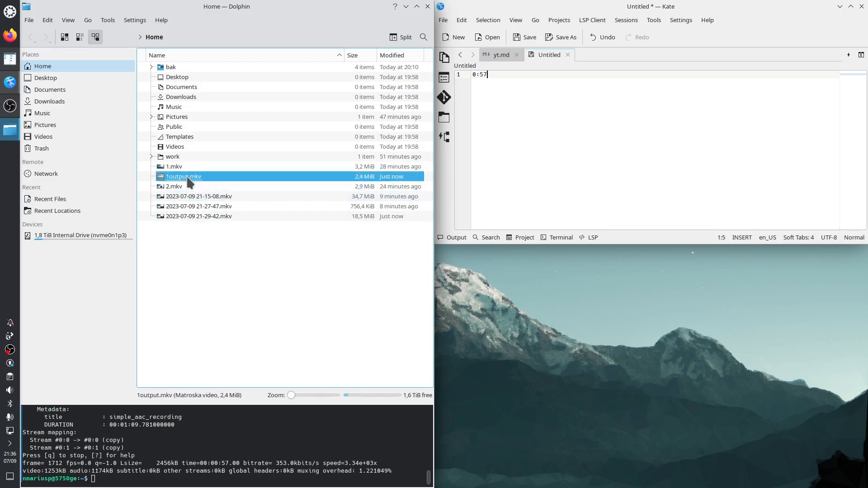
{"action": "left_click", "coordinate": [177, 189]}
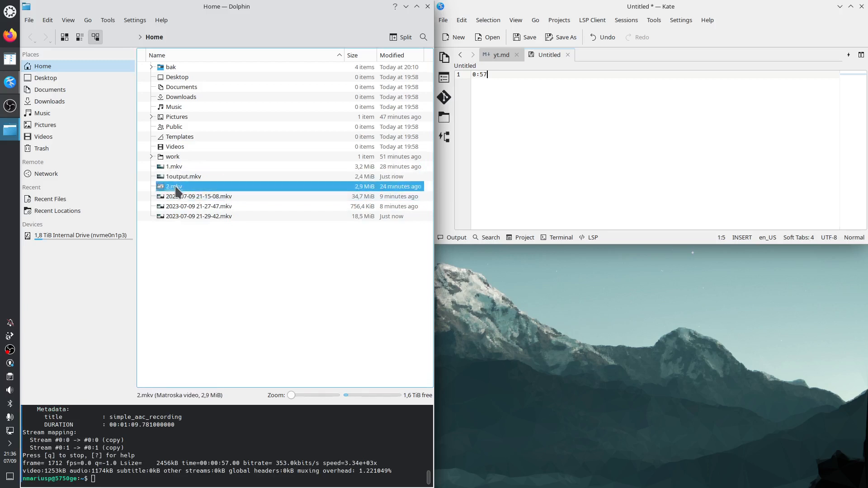
{"action": "double_click", "coordinate": [176, 188]}
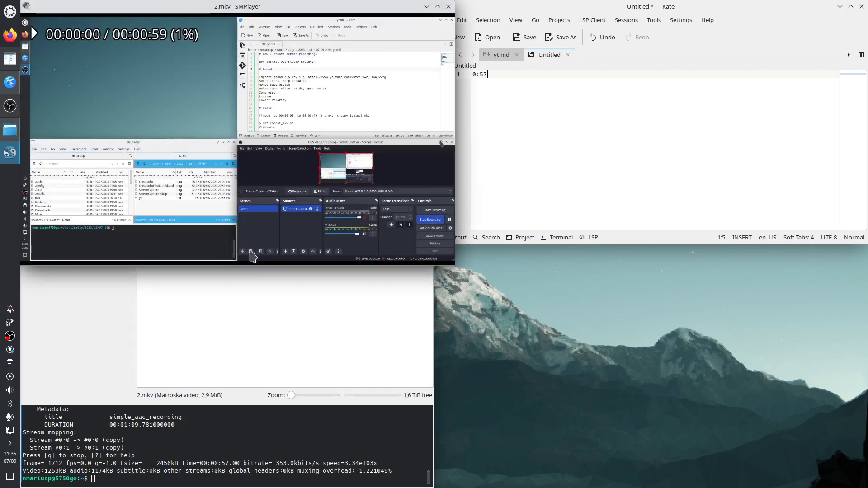
{"action": "left_click", "coordinate": [450, 6]}
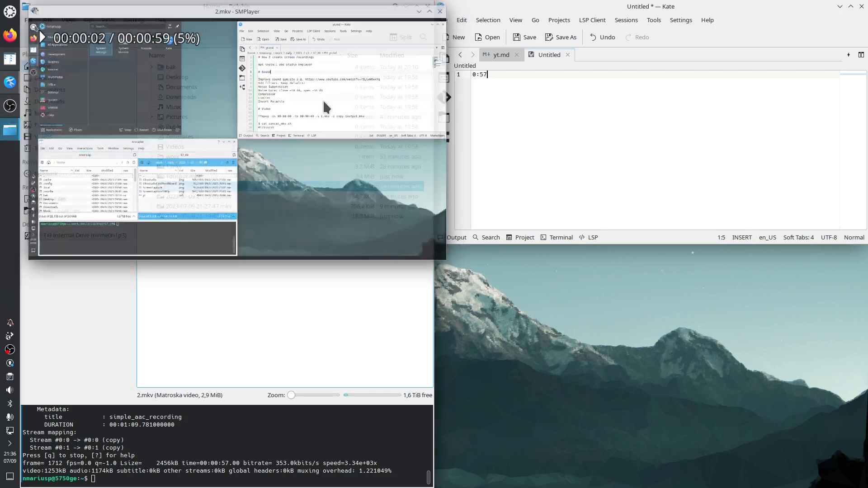
Step: Play the trimmed 1output.mkv in SMPlayer and skip forward through it to check its ending
{"action": "double_click", "coordinate": [191, 175]}
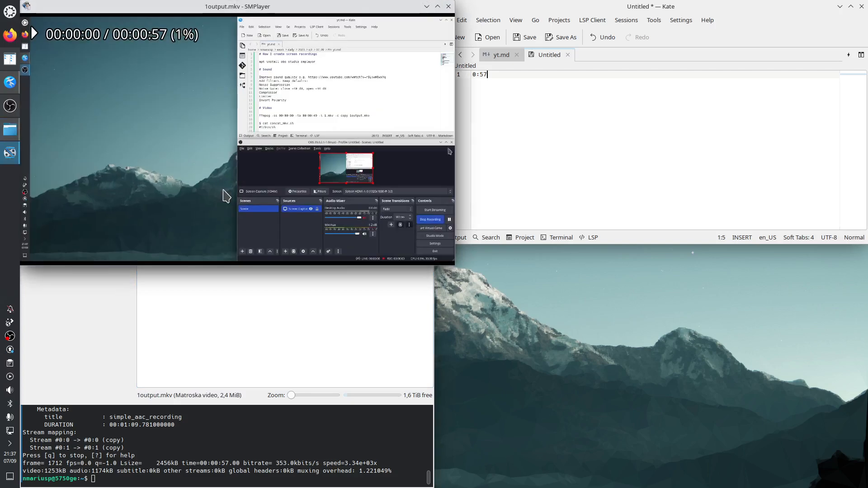
{"action": "key", "text": "Right"}
{"action": "key", "text": "Right"}
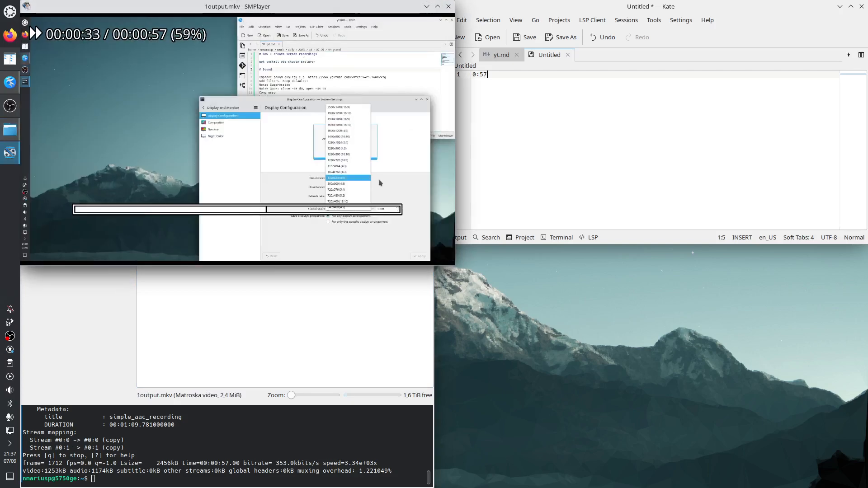
{"action": "key", "text": "Right"}
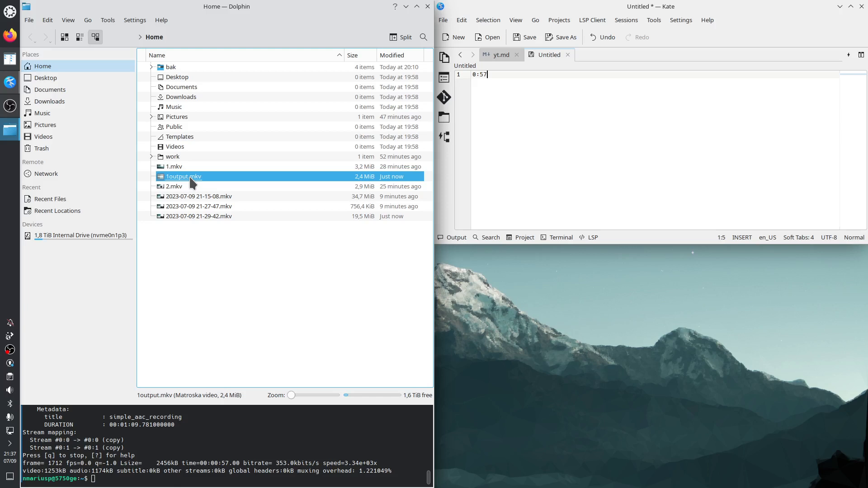
Step: Rename 1output.mkv as 1.mkv, overwriting the original untrimmed file
{"action": "left_click", "coordinate": [180, 168]}
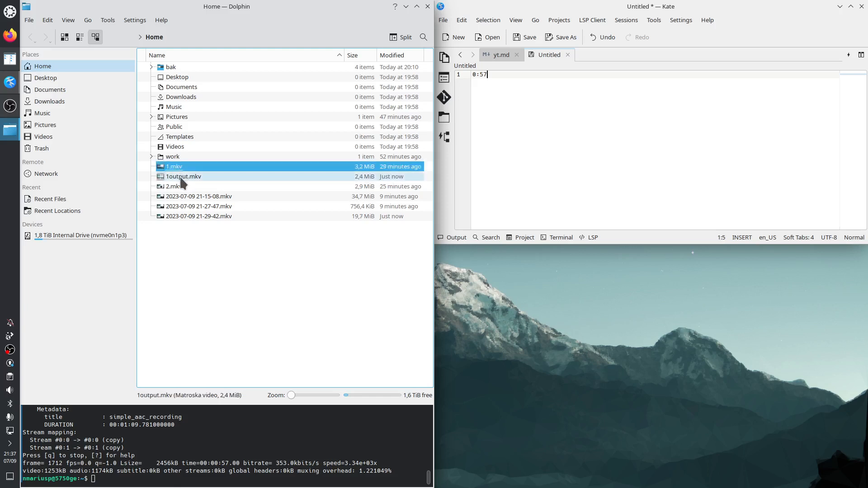
{"action": "left_click", "coordinate": [190, 178]}
{"action": "key", "text": "F2"}
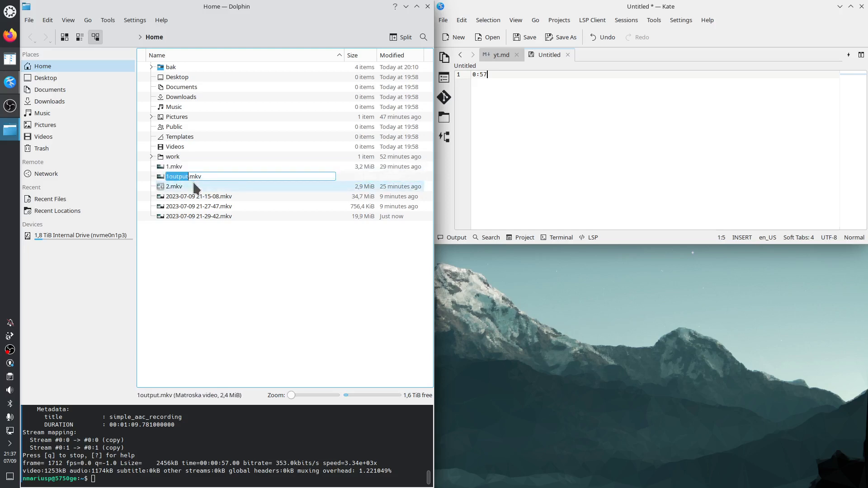
{"action": "type", "text": "1"}
{"action": "key", "text": "Return"}
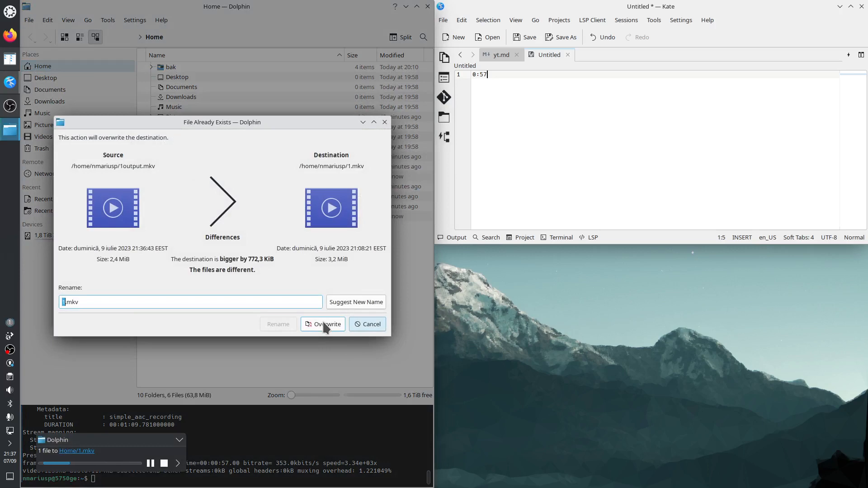
{"action": "left_click", "coordinate": [322, 326]}
Step: Play 2.mkv in SMPlayer and skip forward through it to its end
{"action": "left_click", "coordinate": [181, 177]}
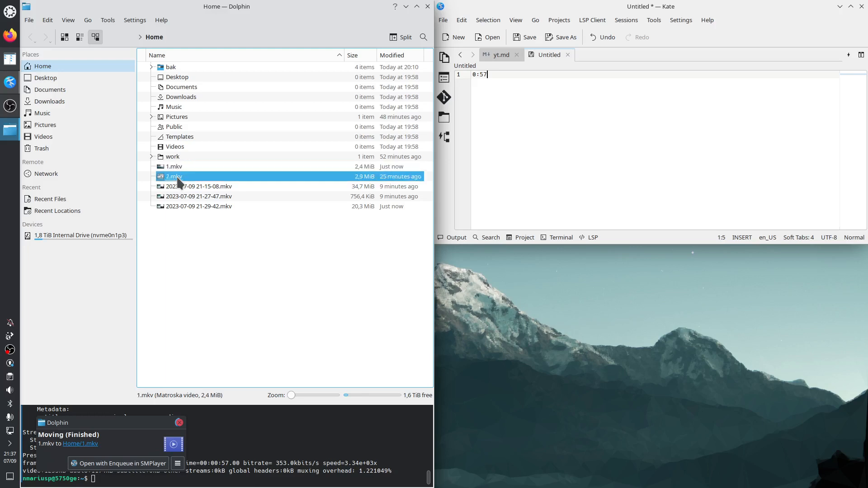
{"action": "double_click", "coordinate": [180, 177]}
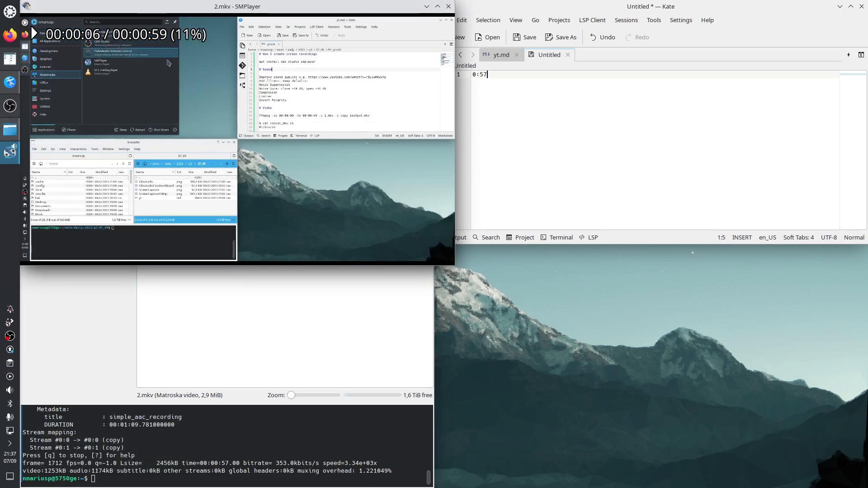
{"action": "key", "text": "Right"}
{"action": "key", "text": "Right"}
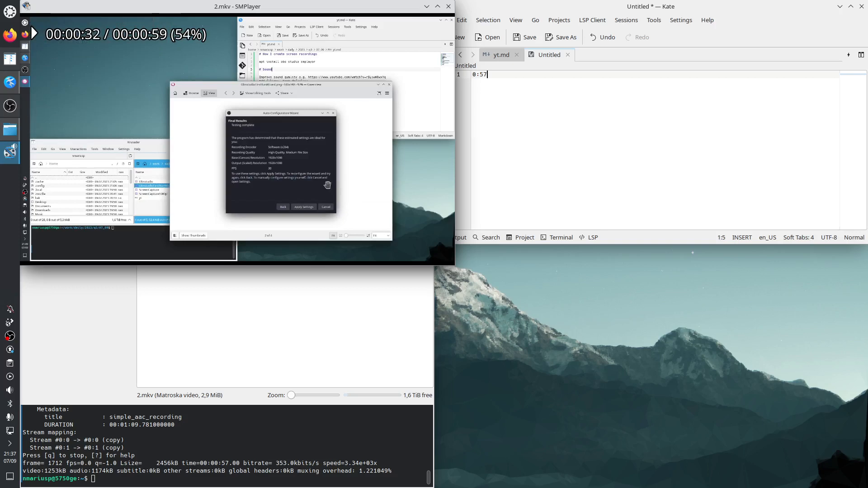
{"action": "key", "text": "Right"}
{"action": "key", "text": "Right"}
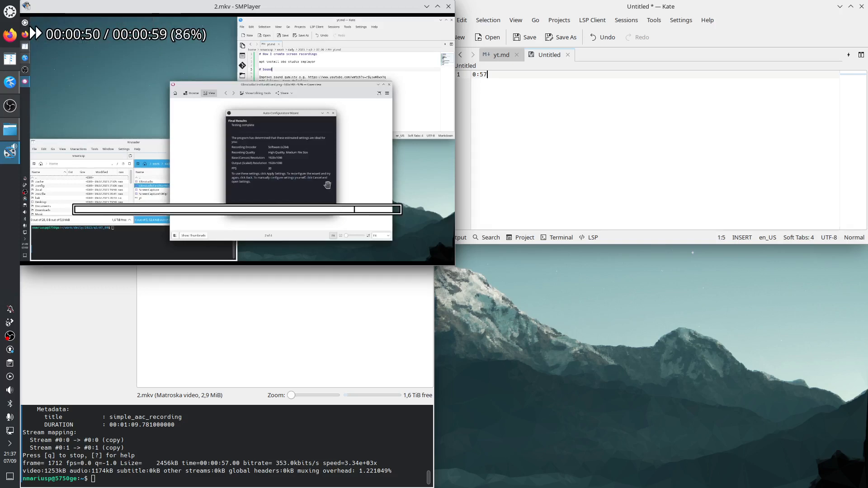
Step: Replay 2.mkv, skip forward to near its end, step back to find the cut point, and close SMPlayer
{"action": "right_click", "coordinate": [248, 73]}
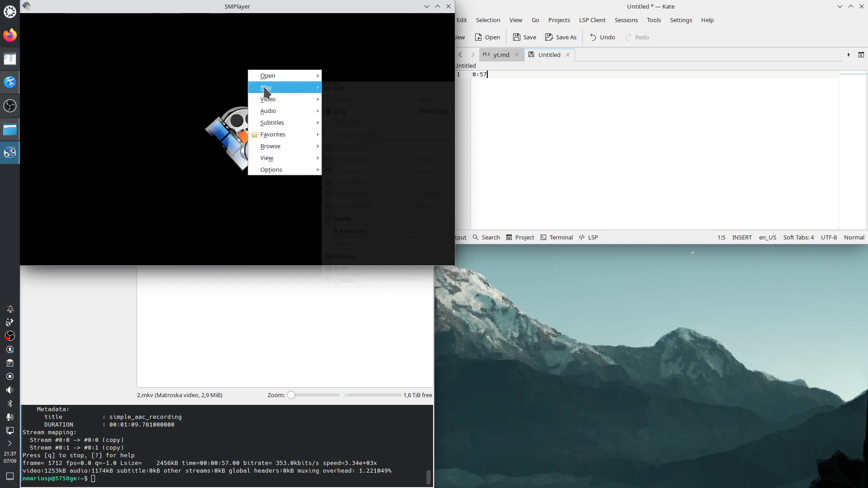
{"action": "mouse_move", "coordinate": [312, 89]}
{"action": "left_click", "coordinate": [339, 90]}
{"action": "key", "text": "Right"}
{"action": "key", "text": "Right"}
{"action": "key", "text": "Right"}
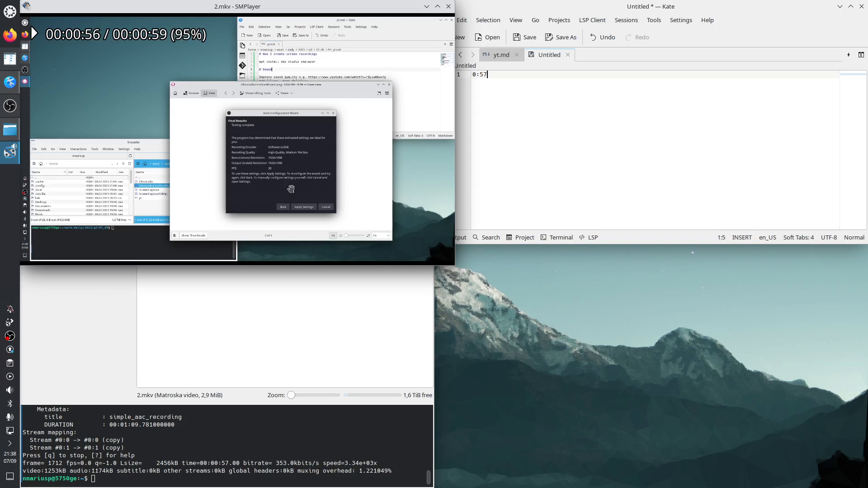
{"action": "key", "text": "Left"}
{"action": "key", "text": "Left"}
{"action": "left_click", "coordinate": [448, 7]}
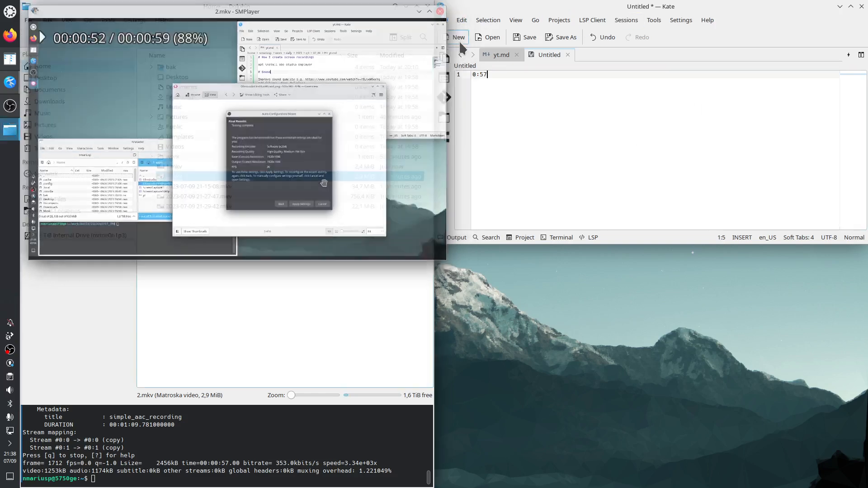
Step: Change the timestamp noted in the untitled document to 0:49
{"action": "left_click", "coordinate": [522, 84]}
{"action": "key", "text": "BackSpace"}
{"action": "key", "text": "BackSpace"}
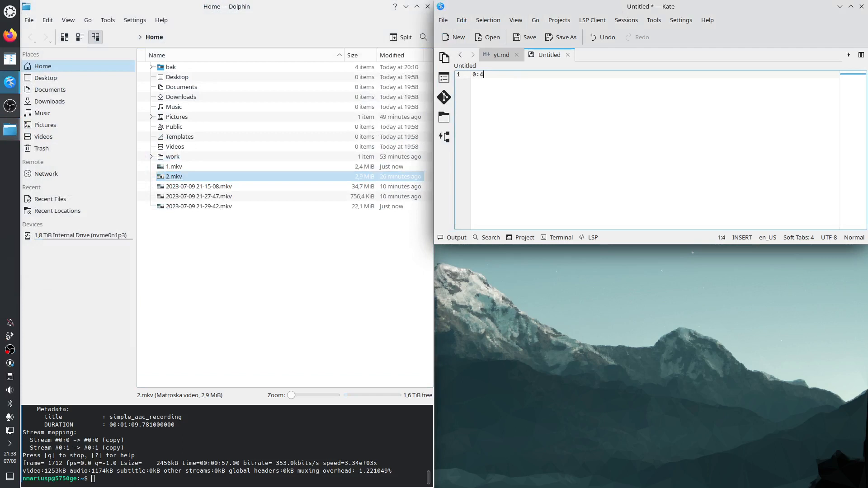
Step: Recall the previous ffmpeg command in the terminal and change its input to 2.mkv and its output to 2output.mkv
{"action": "left_click", "coordinate": [173, 470]}
{"action": "key", "text": "Up"}
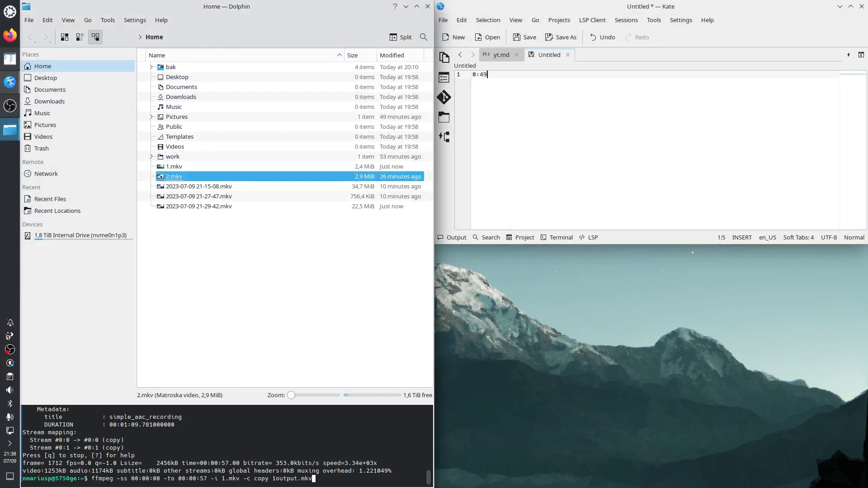
{"action": "key", "text": "ctrl+Left"}
{"action": "key", "text": "ctrl+Left"}
{"action": "key", "text": "Delete"}
{"action": "type", "text": "2"}
{"action": "key", "text": "ctrl+Left"}
{"action": "key", "text": "ctrl+Left"}
{"action": "key", "text": "ctrl+Left"}
{"action": "key", "text": "ctrl+Left"}
{"action": "key", "text": "Left"}
{"action": "key", "text": "BackSpace"}
{"action": "type", "text": "2"}
Step: Set the end time of the ffmpeg command for 2.mkv to 00:00:49 and run it to create 2output.mkv
{"action": "key", "text": "Left"}
{"action": "key", "text": "Left"}
{"action": "key", "text": "Left"}
{"action": "key", "text": "Left"}
{"action": "key", "text": "Left"}
{"action": "key", "text": "Left"}
{"action": "key", "text": "Left"}
{"action": "key", "text": "Right"}
{"action": "key", "text": "Right"}
{"action": "key", "text": "BackSpace"}
{"action": "key", "text": "BackSpace"}
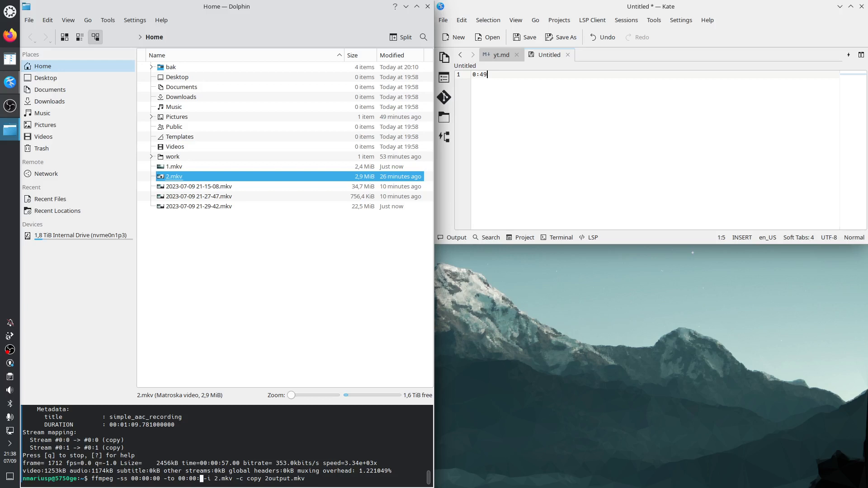
{"action": "type", "text": "49"}
{"action": "key", "text": "Return"}
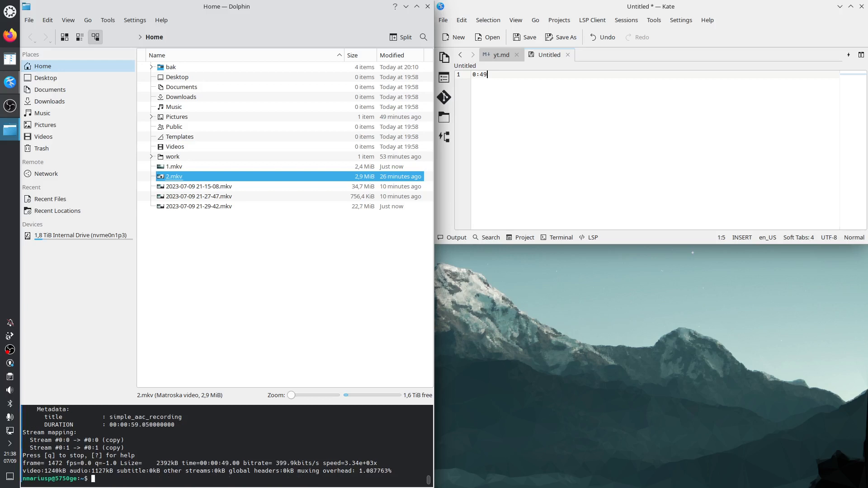
Step: Play 2output.mkv in SMPlayer, skip forward to its end, and close the player
{"action": "left_click", "coordinate": [190, 188]}
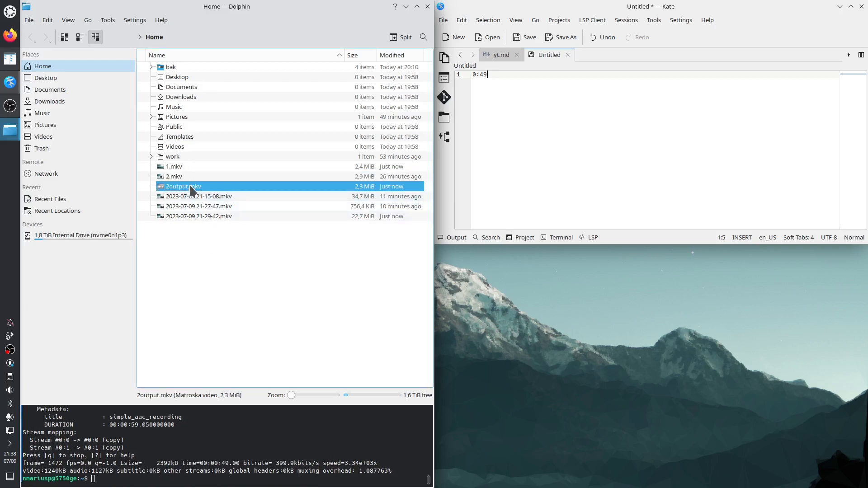
{"action": "double_click", "coordinate": [191, 188]}
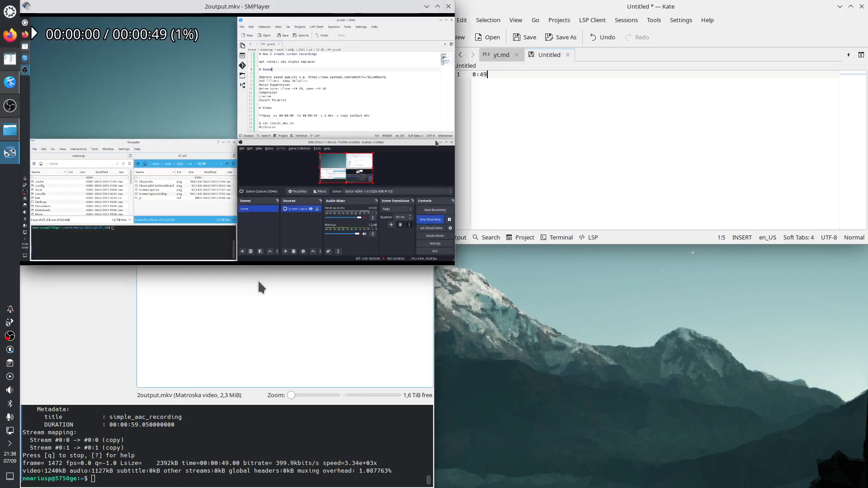
{"action": "key", "text": "Right"}
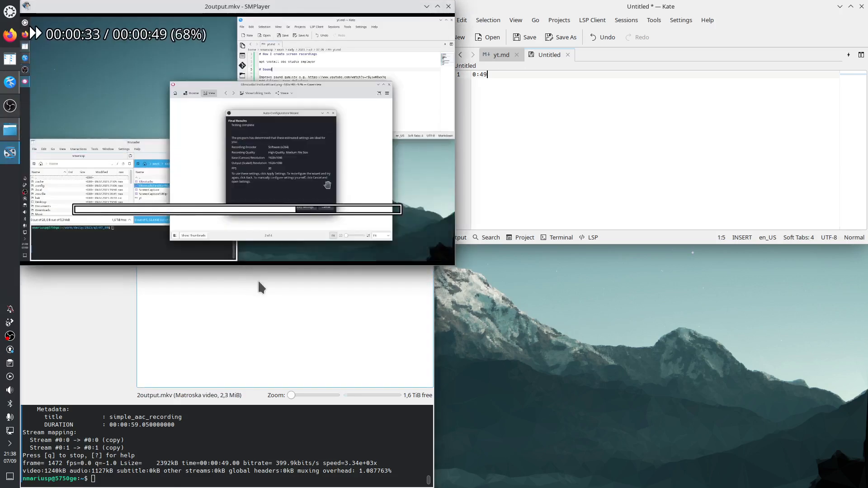
{"action": "key", "text": "Right"}
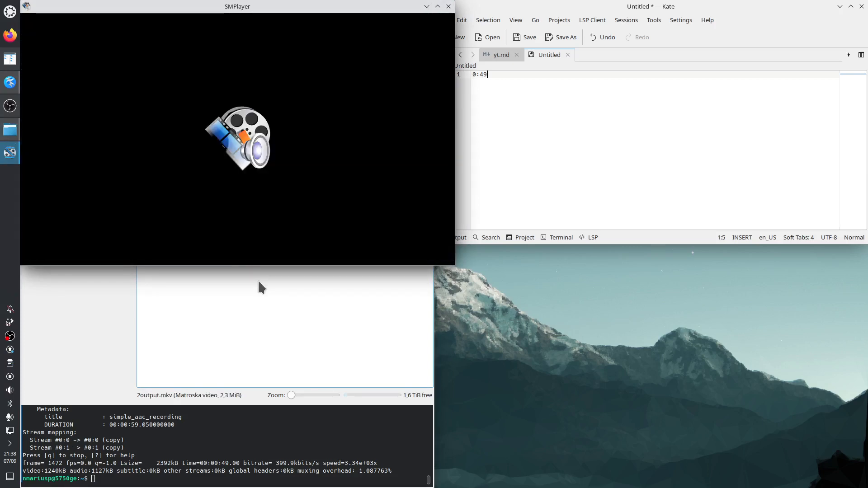
{"action": "left_click", "coordinate": [449, 7]}
Step: Rerun the ffmpeg trim of 2.mkv with the end time set to 00:00:50, overwriting 2output.mkv
{"action": "left_click", "coordinate": [247, 463]}
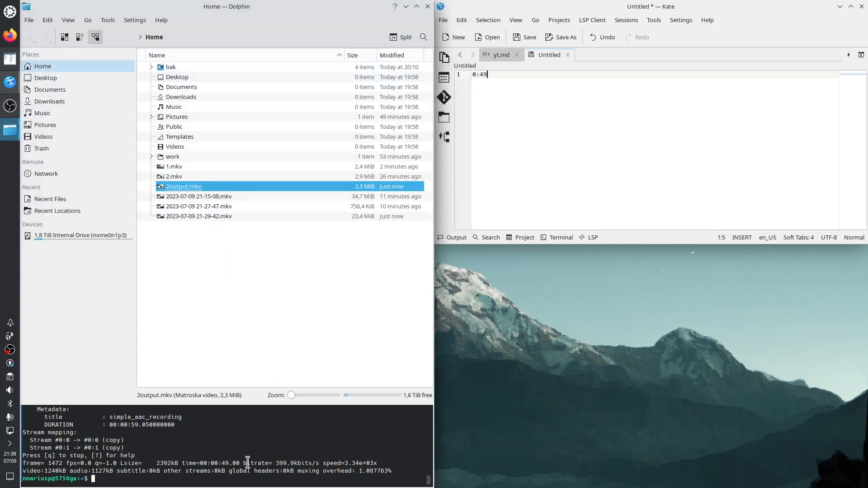
{"action": "key", "text": "Up"}
{"action": "key", "text": "Left"}
{"action": "key", "text": "Left"}
{"action": "key", "text": "Left"}
{"action": "key", "text": "Left"}
{"action": "key", "text": "Left"}
{"action": "key", "text": "Left"}
{"action": "key", "text": "Left"}
{"action": "key", "text": "Left"}
{"action": "key", "text": "Left"}
{"action": "key", "text": "Left"}
{"action": "key", "text": "Left"}
{"action": "key", "text": "Left"}
{"action": "key", "text": "Left"}
{"action": "key", "text": "Left"}
{"action": "key", "text": "Left"}
{"action": "key", "text": "Left"}
{"action": "key", "text": "Left"}
{"action": "key", "text": "Left"}
{"action": "key", "text": "Left"}
{"action": "key", "text": "Left"}
{"action": "key", "text": "Left"}
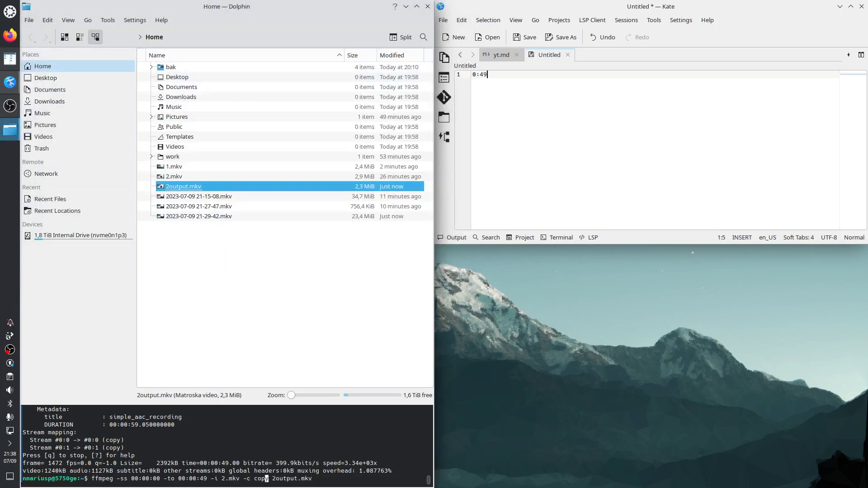
{"action": "key", "text": "BackSpace"}
{"action": "key", "text": "BackSpace"}
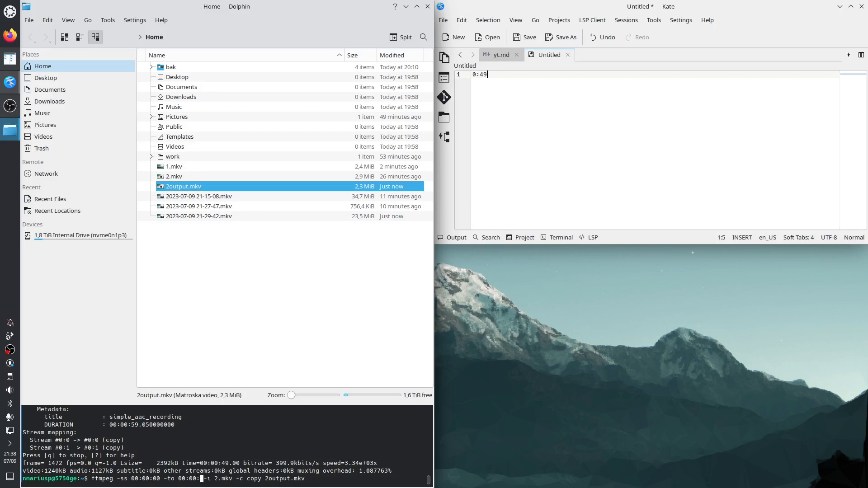
{"action": "type", "text": "50"}
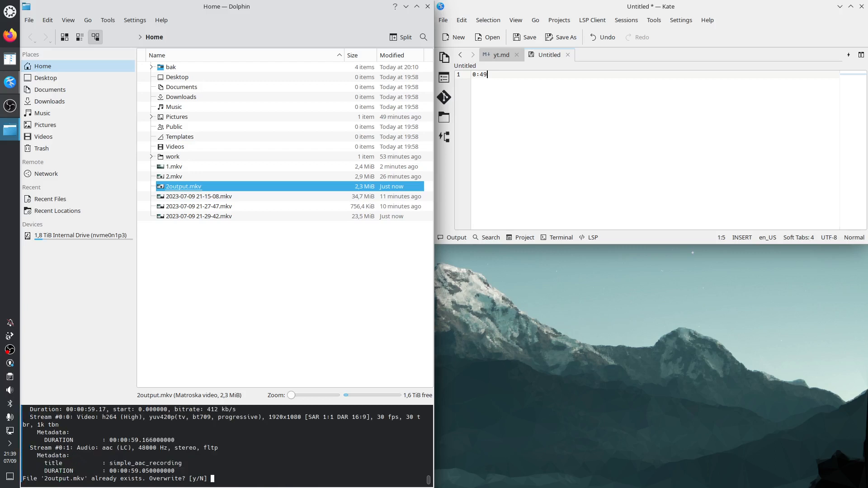
{"action": "type", "text": "y"}
{"action": "key", "text": "Return"}
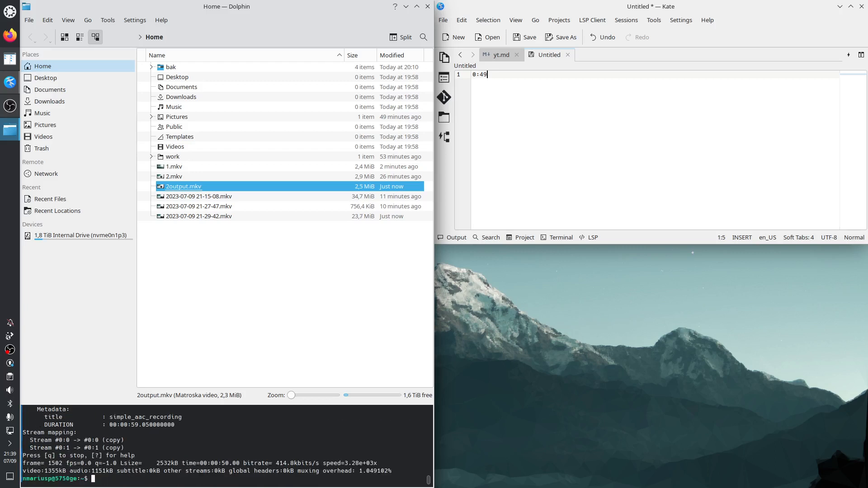
Step: Review the newly trimmed 2output.mkv in SMPlayer and close the player
{"action": "double_click", "coordinate": [198, 186]}
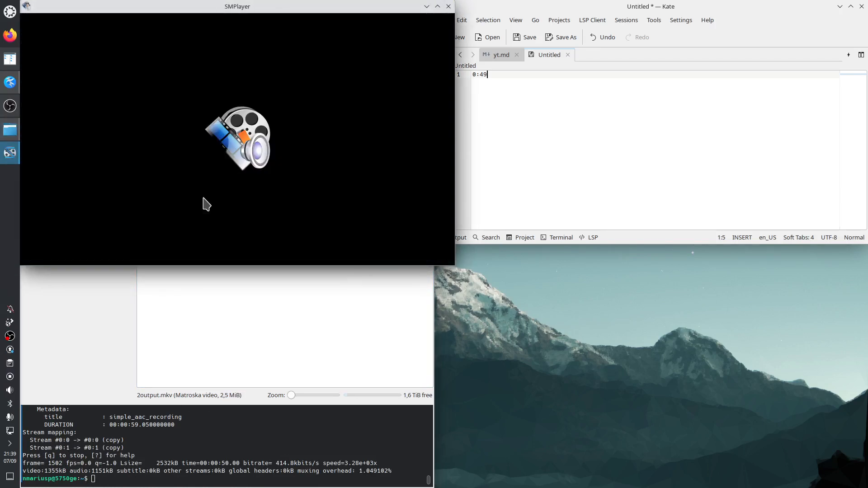
{"action": "right_click", "coordinate": [204, 201]}
{"action": "mouse_move", "coordinate": [223, 215]}
{"action": "left_click", "coordinate": [291, 215]}
{"action": "right_click", "coordinate": [320, 131]}
{"action": "mouse_move", "coordinate": [345, 147]}
{"action": "left_click", "coordinate": [396, 146]}
{"action": "left_click", "coordinate": [449, 6]}
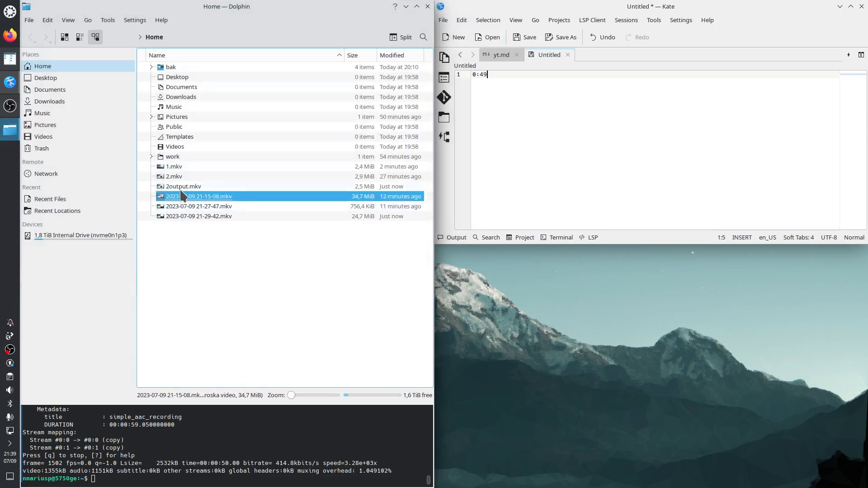
Step: Rename 2output.mkv to 2.mkv, overwriting the existing file
{"action": "key", "text": "F2"}
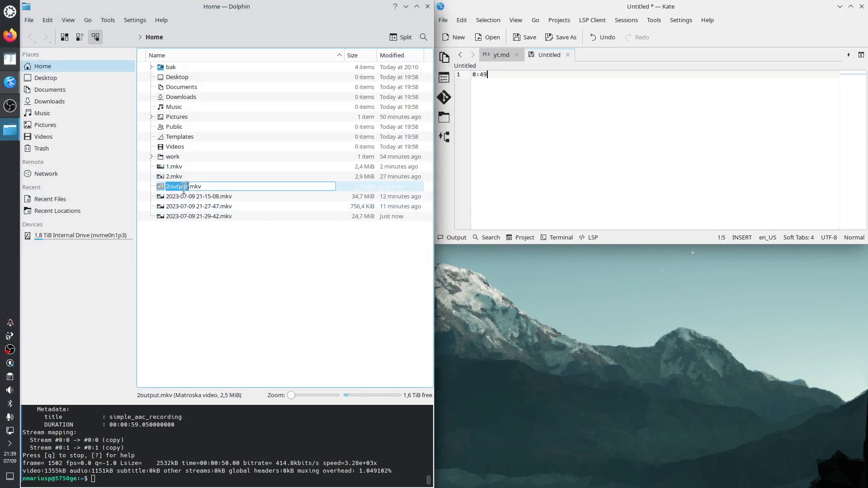
{"action": "type", "text": "2"}
{"action": "key", "text": "Return"}
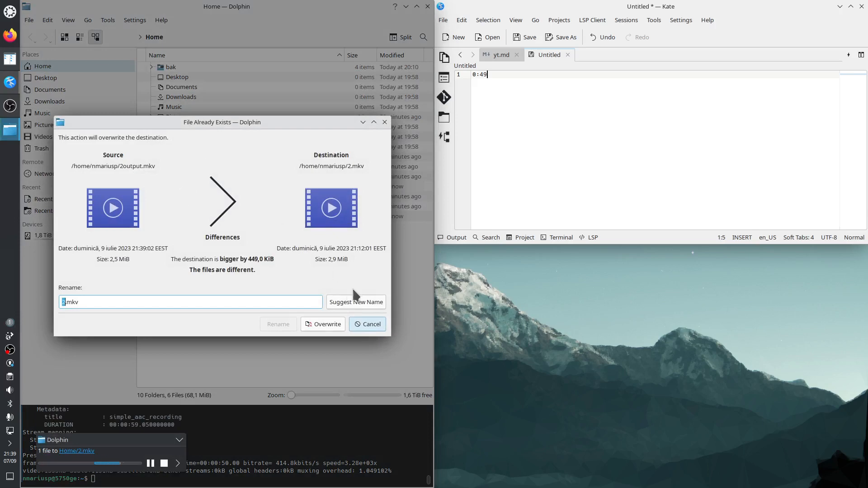
{"action": "left_click", "coordinate": [327, 324]}
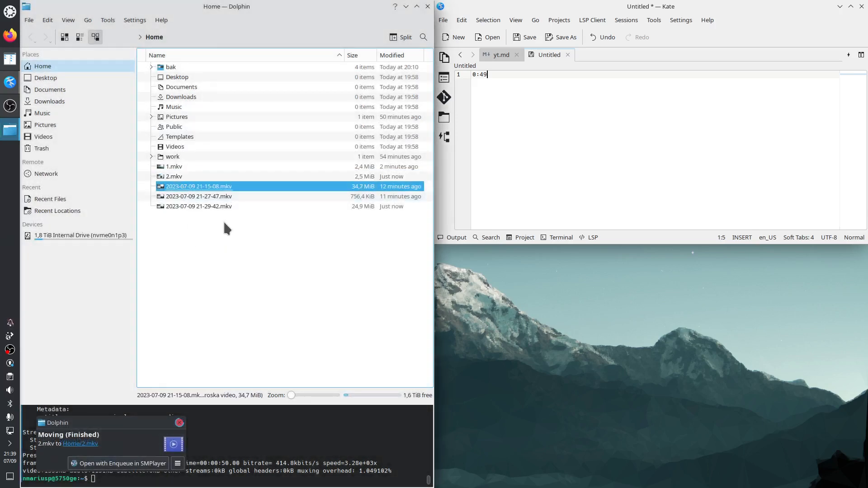
{"action": "key", "text": "F2"}
{"action": "type", "text": "3"}
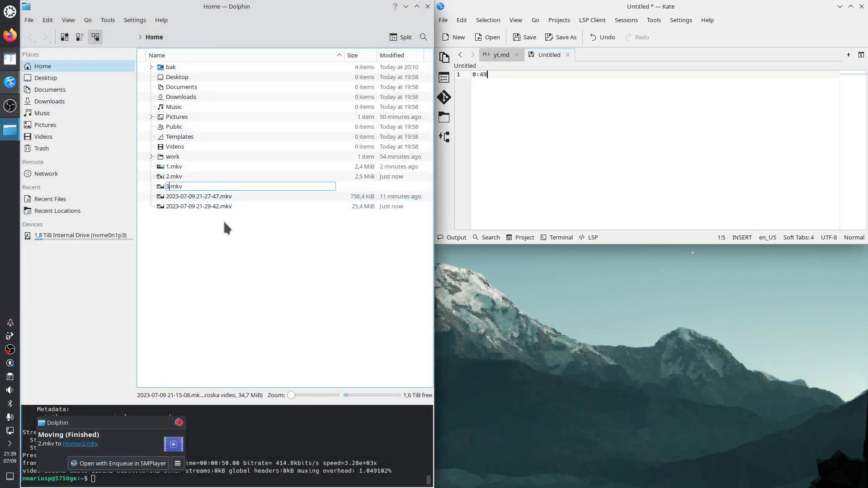
{"action": "key", "text": "Return"}
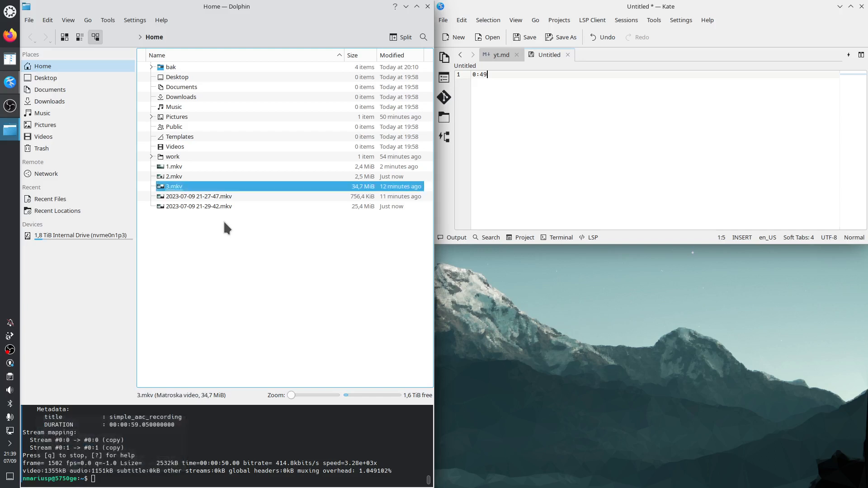
{"action": "left_click", "coordinate": [190, 199]}
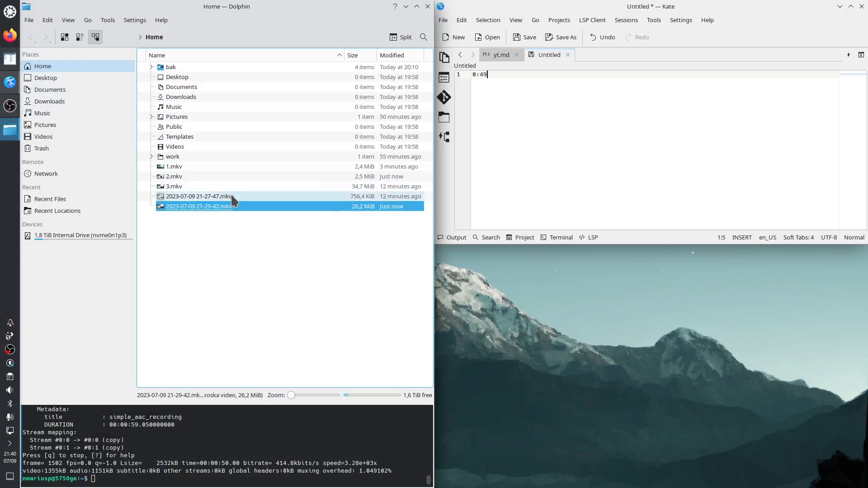
{"action": "key", "text": "shift+Delete"}
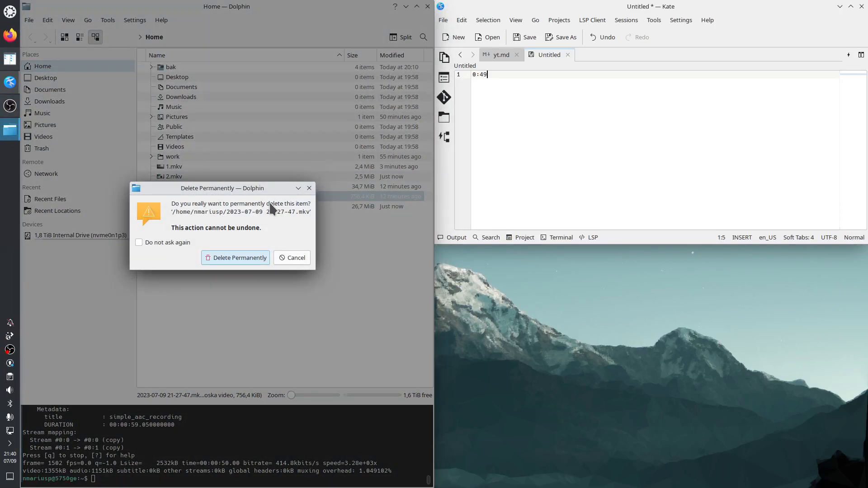
{"action": "key", "text": "Return"}
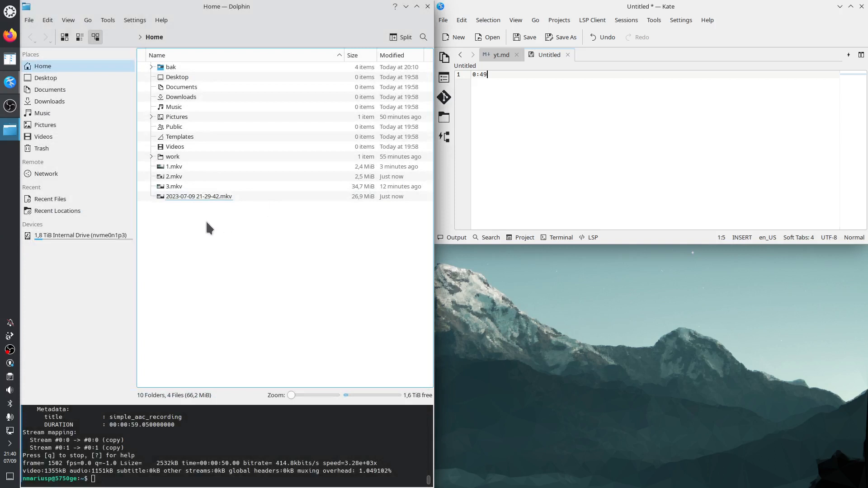
Step: Show the yt.md notes, point out the remaining recordings, and highlight the ffmpeg concat command in the notes
{"action": "left_click", "coordinate": [498, 55]}
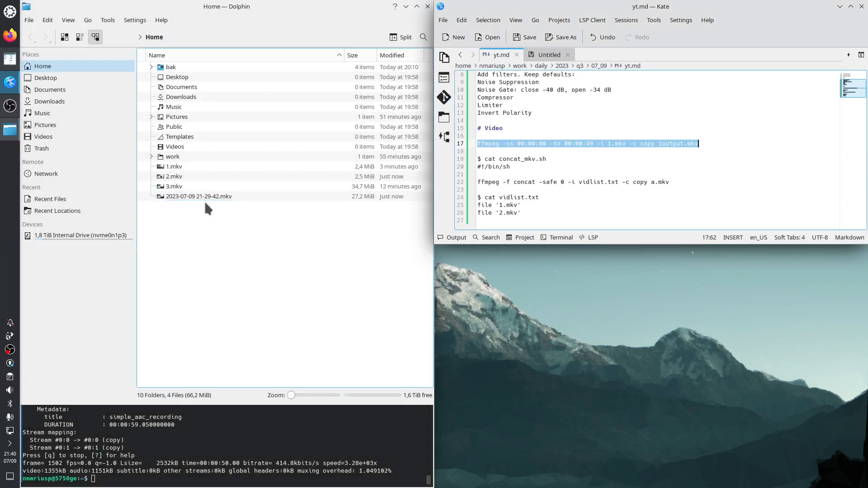
{"action": "left_click", "coordinate": [174, 189]}
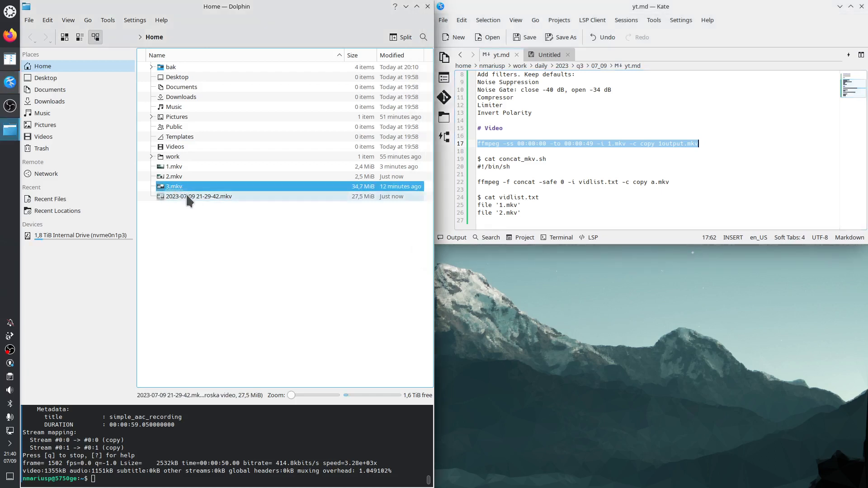
{"action": "left_click", "coordinate": [190, 199]}
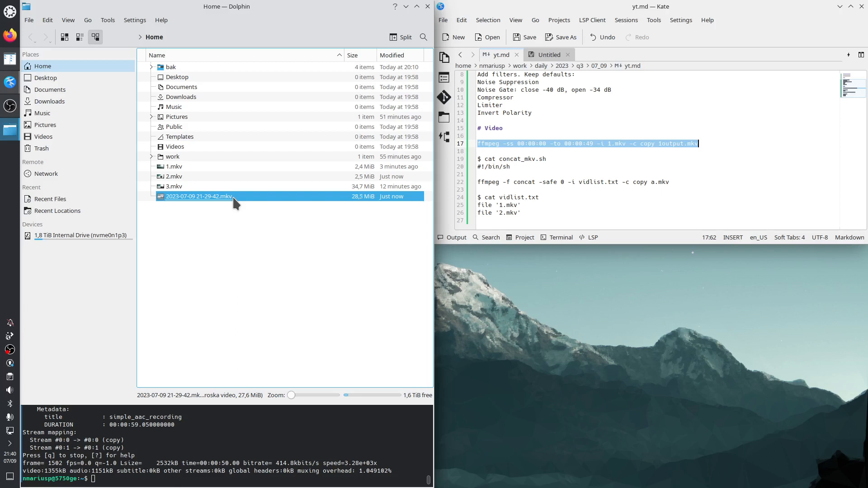
{"action": "left_click", "coordinate": [182, 192]}
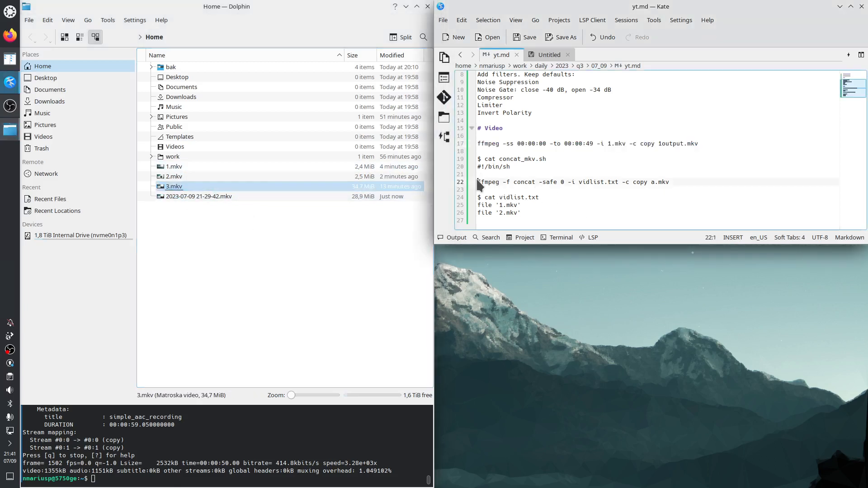
{"action": "left_click_drag", "start_coordinate": [479, 181], "coordinate": [670, 182]}
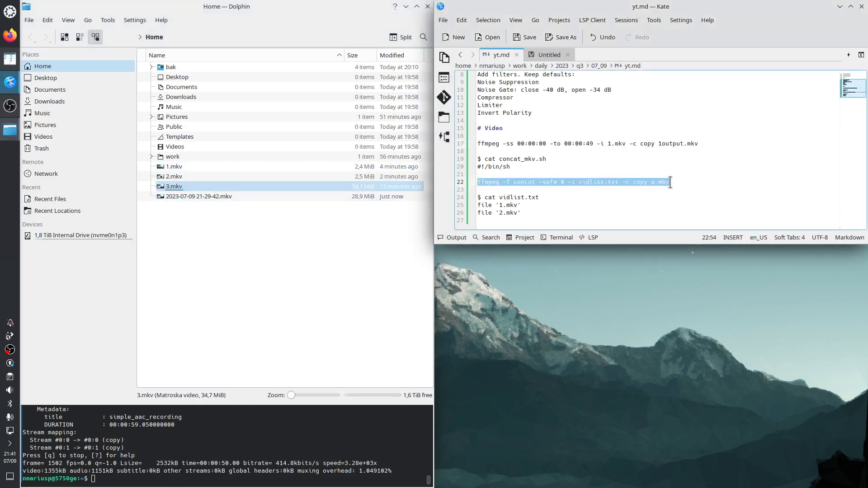
Step: Copy the file name vidlist.txt from the cat line in the yt.md notes
{"action": "left_click_drag", "start_coordinate": [500, 198], "coordinate": [541, 198]}
{"action": "right_click", "coordinate": [519, 196]}
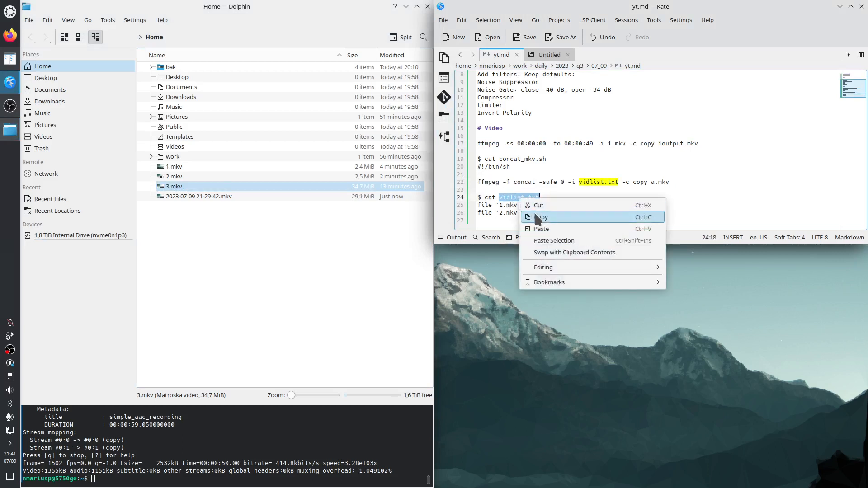
{"action": "left_click", "coordinate": [538, 218]}
{"action": "right_click", "coordinate": [245, 257]}
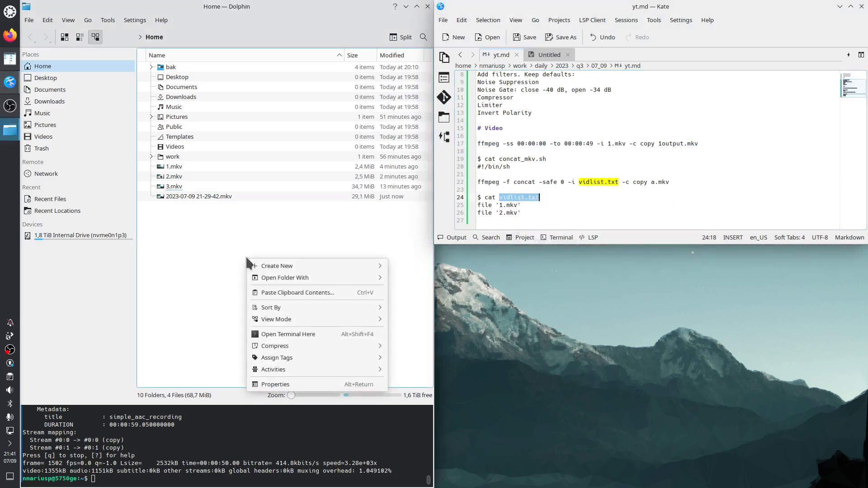
{"action": "left_click", "coordinate": [211, 256]}
Step: Open a new vidlist.txt in Kate from the terminal by running kate with the copied file name
{"action": "left_click", "coordinate": [154, 479]}
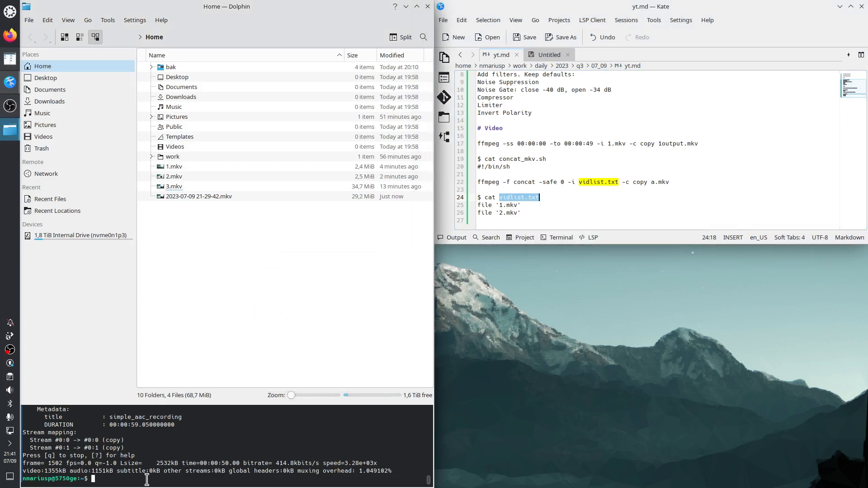
{"action": "type", "text": "emacs"}
{"action": "key", "text": "BackSpace"}
{"action": "key", "text": "BackSpace"}
{"action": "key", "text": "BackSpace"}
{"action": "key", "text": "BackSpace"}
{"action": "key", "text": "BackSpace"}
{"action": "type", "text": "kate"}
{"action": "key", "text": "ctrl+shift+v"}
{"action": "key", "text": "Return"}
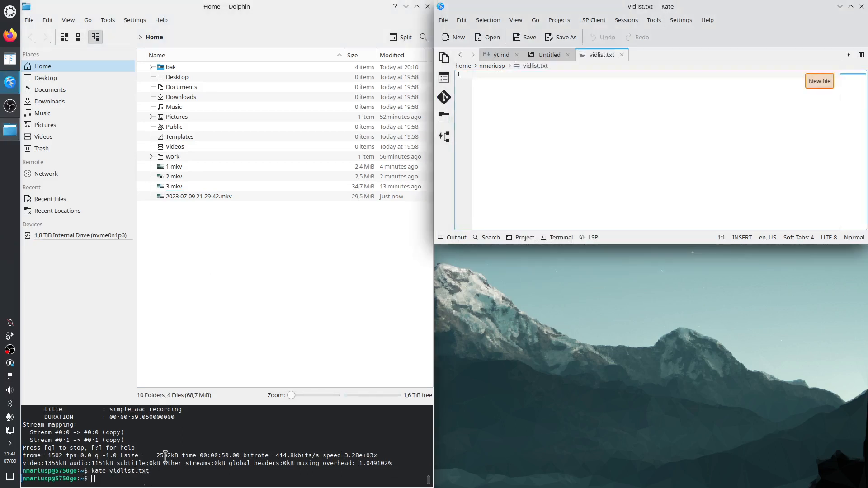
Step: Copy the file lines for 1.mkv and 2.mkv from yt.md and paste them into vidlist.txt twice, on separate lines
{"action": "left_click", "coordinate": [501, 55]}
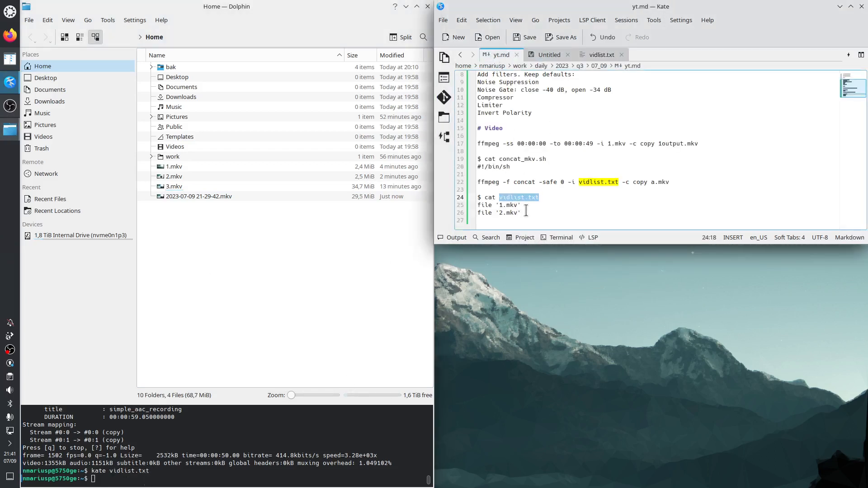
{"action": "left_click_drag", "start_coordinate": [525, 213], "coordinate": [464, 203]}
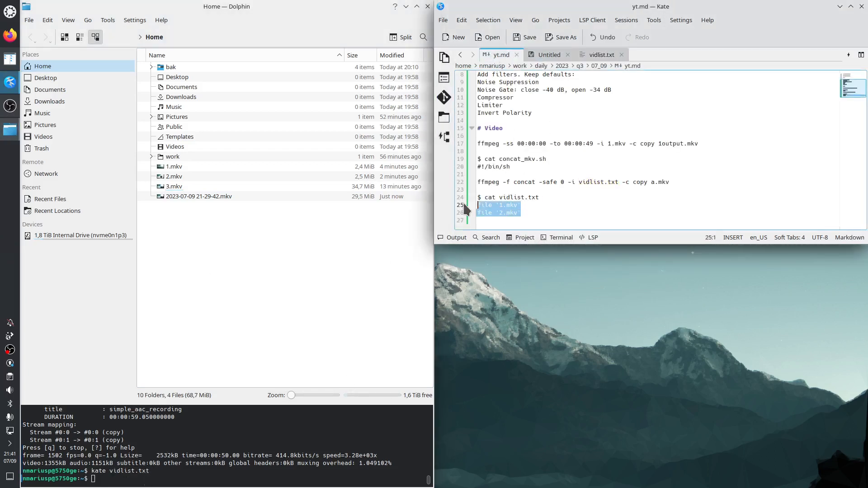
{"action": "left_click", "coordinate": [602, 55]}
{"action": "key", "text": "ctrl+v"}
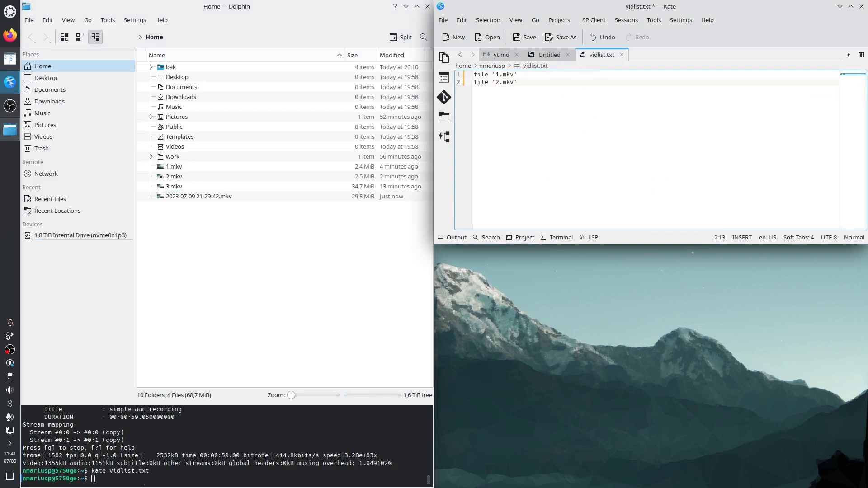
{"action": "key", "text": "Return"}
{"action": "key", "text": "ctrl+v"}
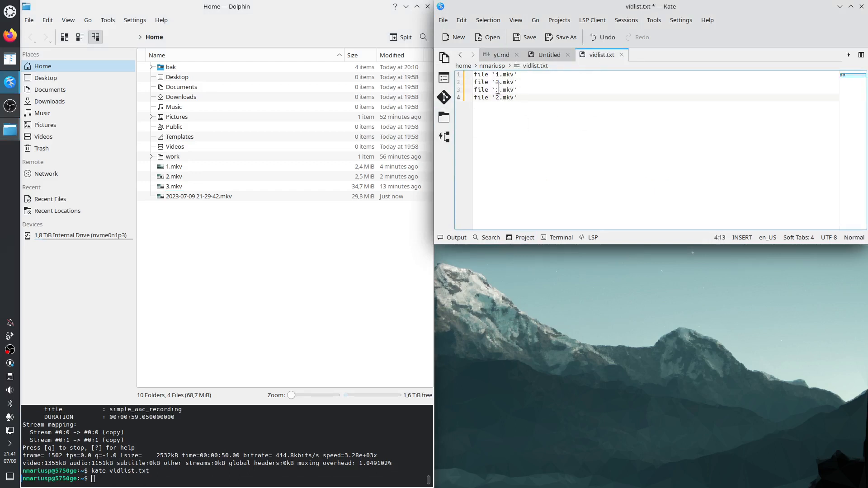
Step: Change the last two entries in vidlist.txt to 3.mkv and 4.mkv, add a trailing empty line, and save the file
{"action": "left_click_drag", "start_coordinate": [498, 89], "coordinate": [499, 97]}
{"action": "type", "text": "3"}
{"action": "type", "text": "4"}
{"action": "key", "text": "End"}
{"action": "key", "text": "Return"}
{"action": "key", "text": "ctrl+s"}
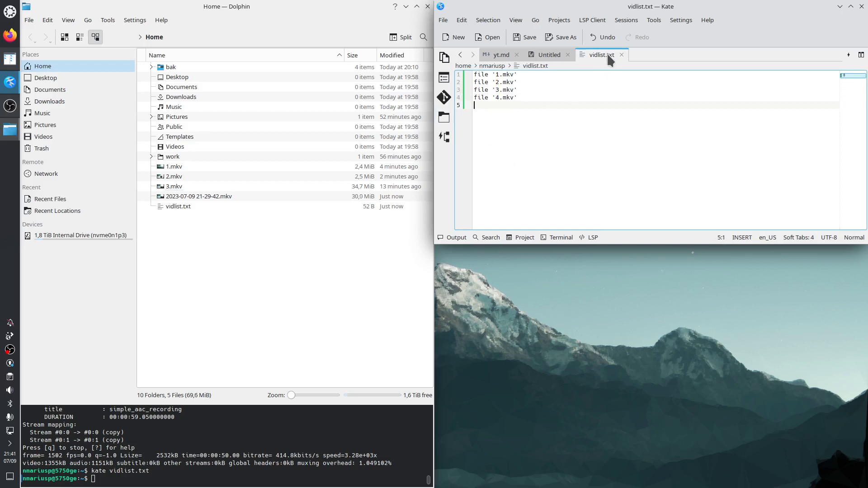
Step: Delete the 4.mkv entry from vidlist.txt, save the file and close it
{"action": "left_click", "coordinate": [521, 98]}
{"action": "left_click_drag", "start_coordinate": [522, 97], "coordinate": [474, 97]}
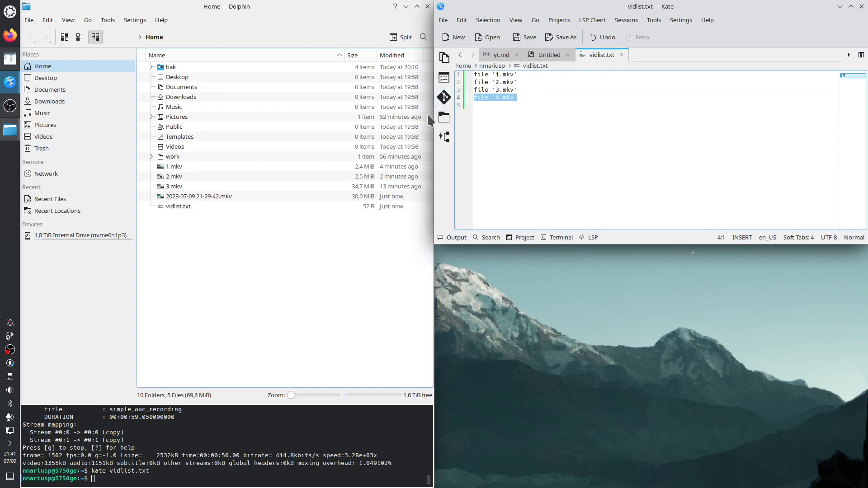
{"action": "key", "text": "BackSpace"}
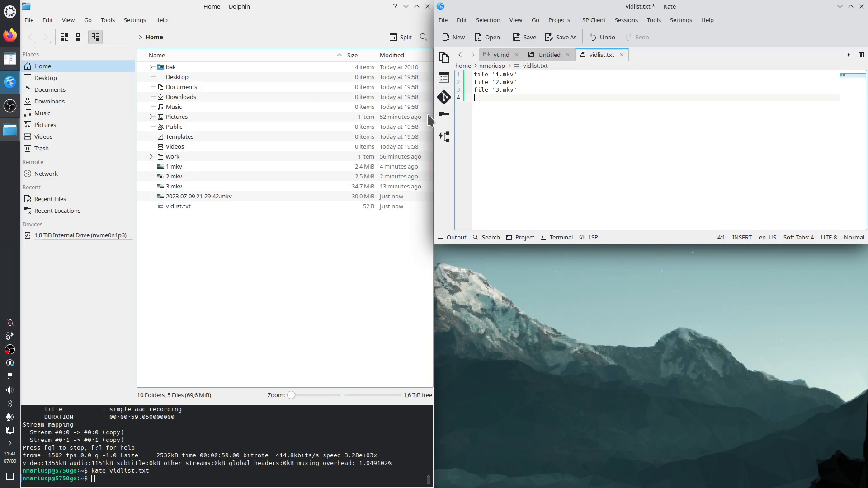
{"action": "key", "text": "ctrl+s"}
{"action": "middle_click", "coordinate": [590, 55]}
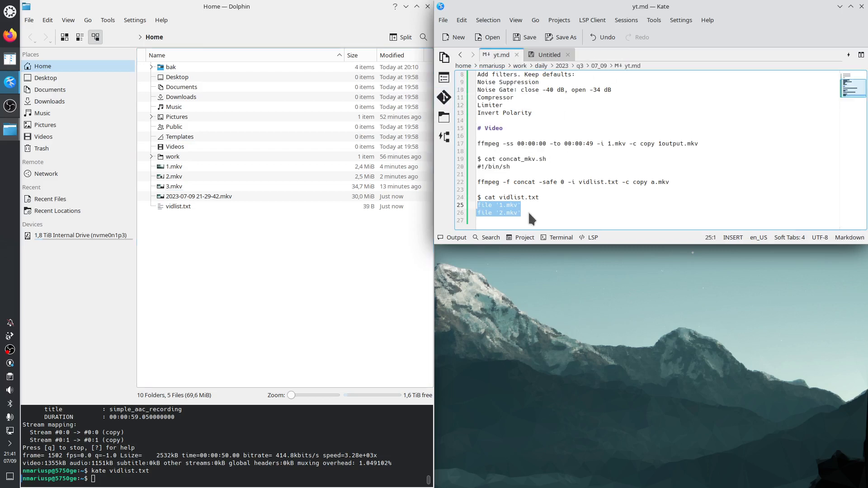
Step: Examine the ffmpeg concat command in the yt.md notes by highlighting its options, vidlist.txt, the quoted file-line format and -c copy
{"action": "left_click_drag", "start_coordinate": [479, 183], "coordinate": [671, 186]}
{"action": "left_click", "coordinate": [535, 190]}
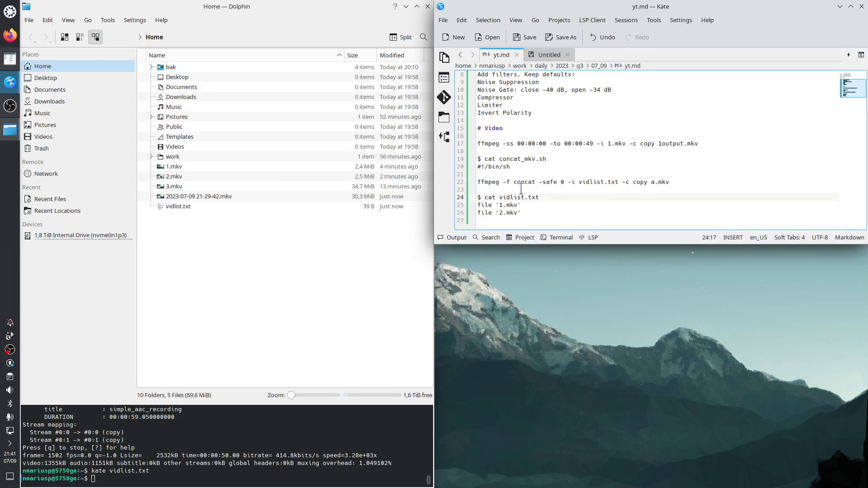
{"action": "double_click", "coordinate": [494, 184]}
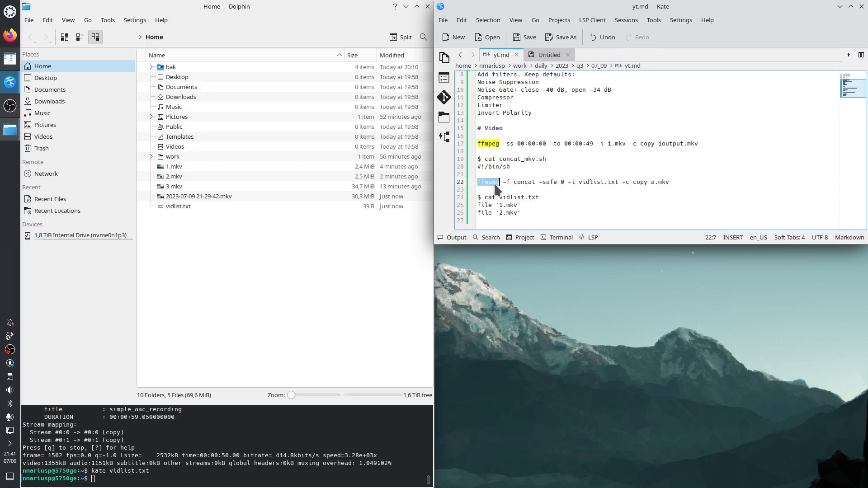
{"action": "double_click", "coordinate": [522, 182]}
{"action": "double_click", "coordinate": [550, 182]}
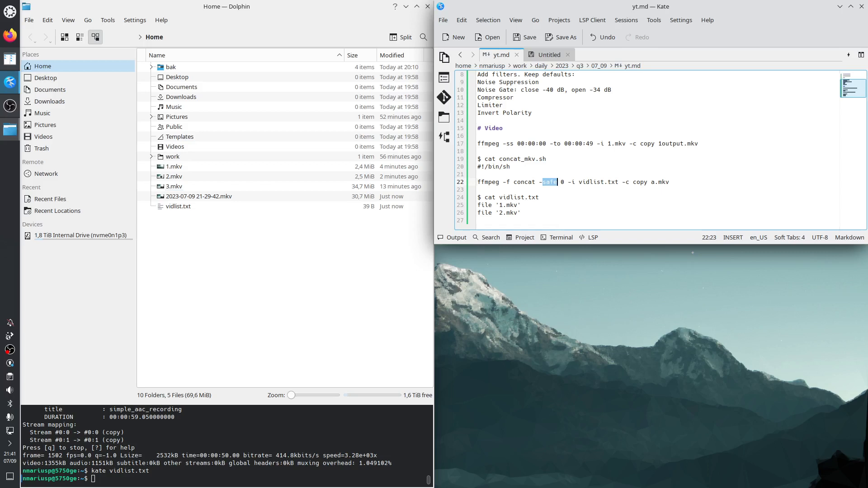
{"action": "double_click", "coordinate": [570, 182]}
{"action": "left_click_drag", "start_coordinate": [579, 182], "coordinate": [619, 182]}
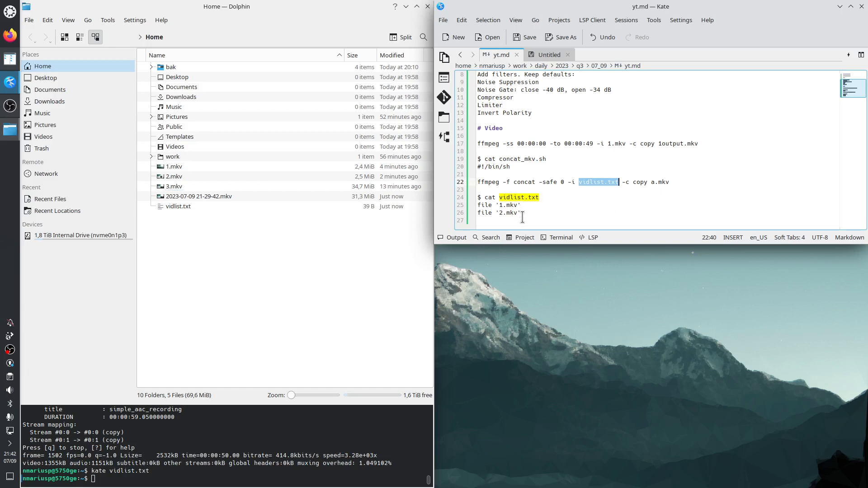
{"action": "left_click_drag", "start_coordinate": [478, 205], "coordinate": [499, 205]}
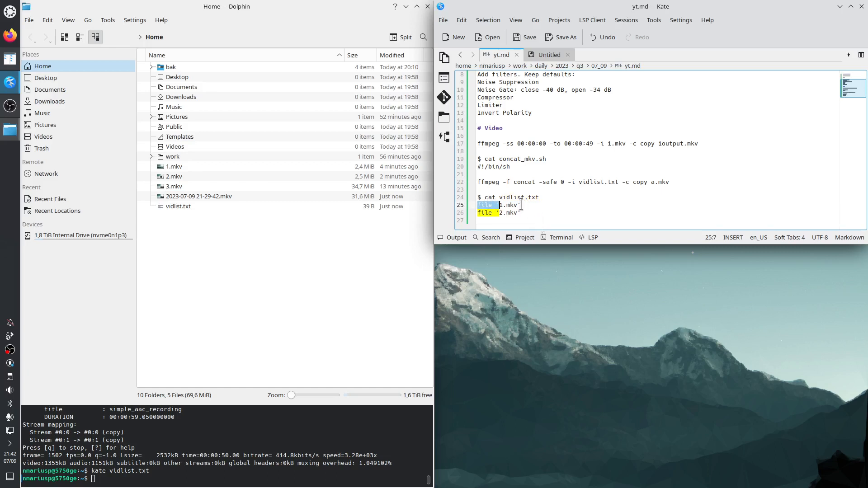
{"action": "left_click_drag", "start_coordinate": [522, 205], "coordinate": [518, 205]}
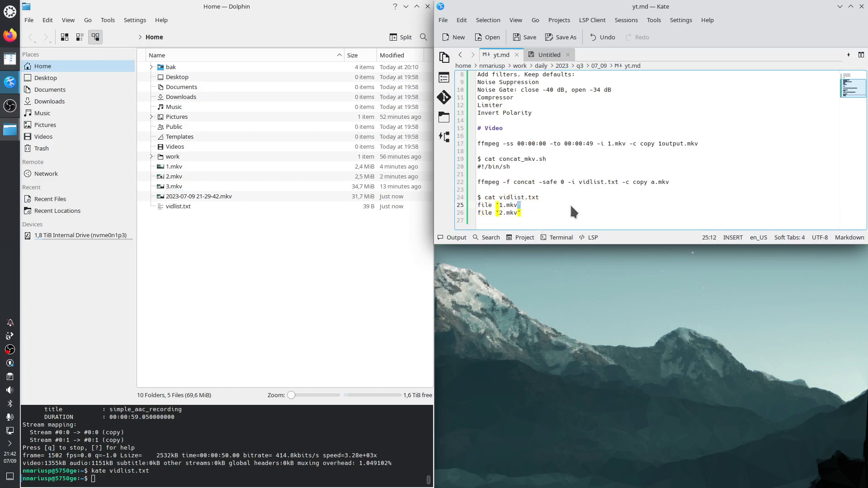
{"action": "left_click_drag", "start_coordinate": [630, 182], "coordinate": [648, 182]}
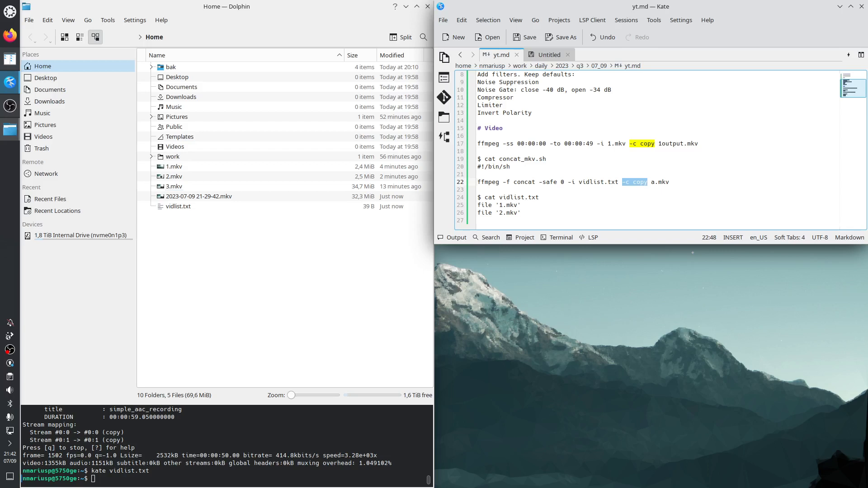
Step: Copy the command ffmpeg -f concat -safe 0 -i vidlist.txt -c copy a.mkv from yt.md and run it in the terminal
{"action": "left_click", "coordinate": [664, 182]}
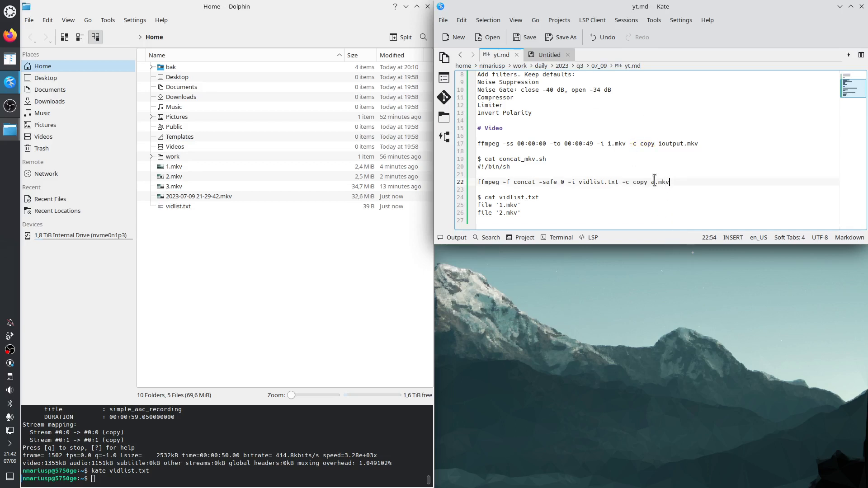
{"action": "left_click_drag", "start_coordinate": [651, 182], "coordinate": [470, 179]}
{"action": "right_click", "coordinate": [493, 180]}
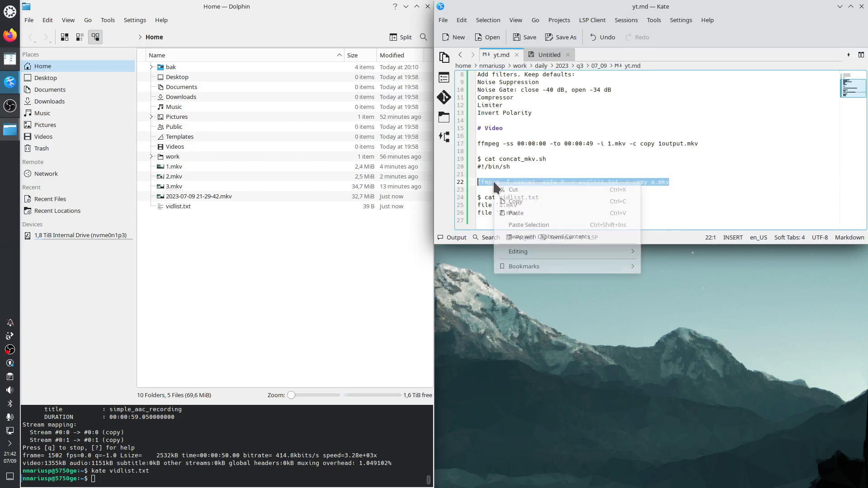
{"action": "left_click", "coordinate": [509, 201]}
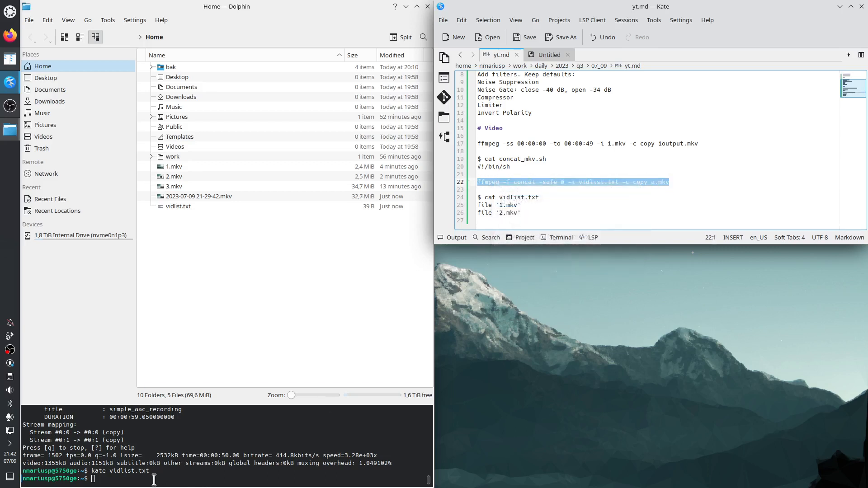
{"action": "right_click", "coordinate": [102, 480]}
{"action": "left_click", "coordinate": [159, 340]}
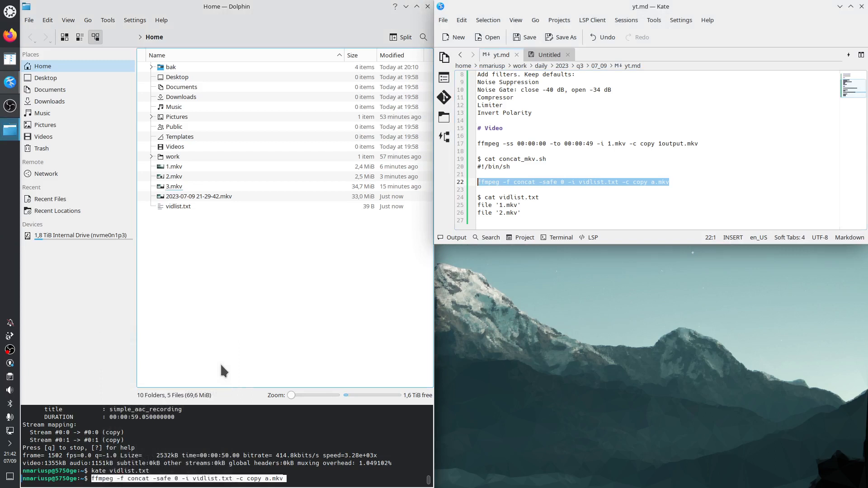
{"action": "key", "text": "Return"}
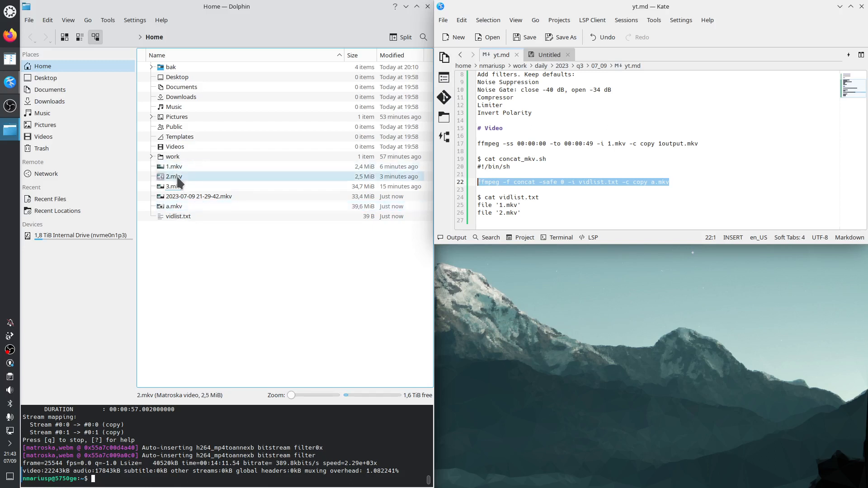
Step: Play a.mkv from the Home folder in SMPlayer, skim back and forth through the whole joined video, and close the player
{"action": "double_click", "coordinate": [178, 207]}
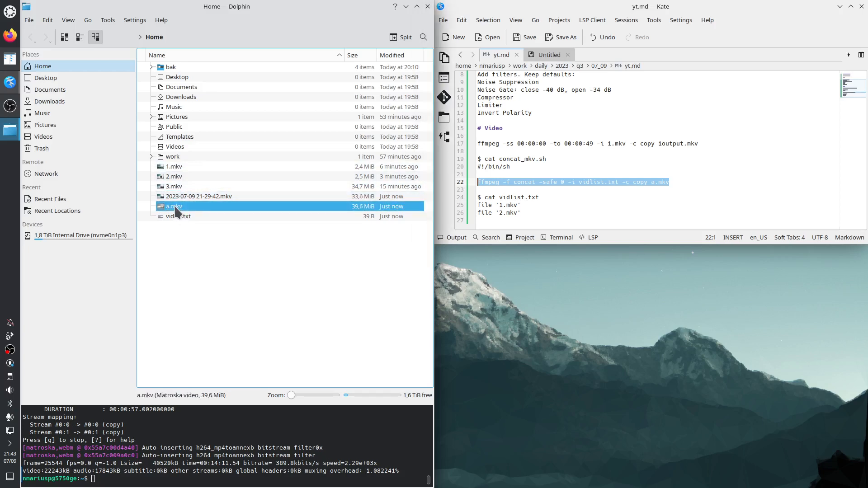
{"action": "scroll", "coordinate": [267, 209], "scroll_direction": "up", "scroll_amount": 8}
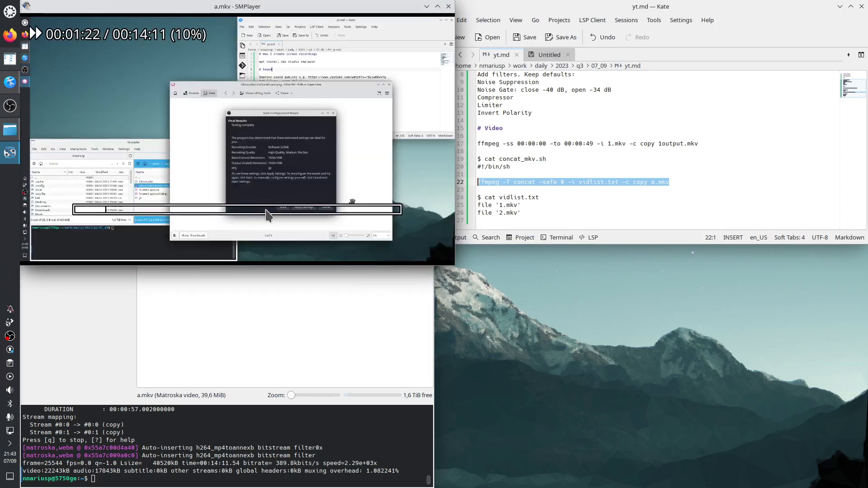
{"action": "scroll", "coordinate": [267, 209], "scroll_direction": "up", "scroll_amount": 15}
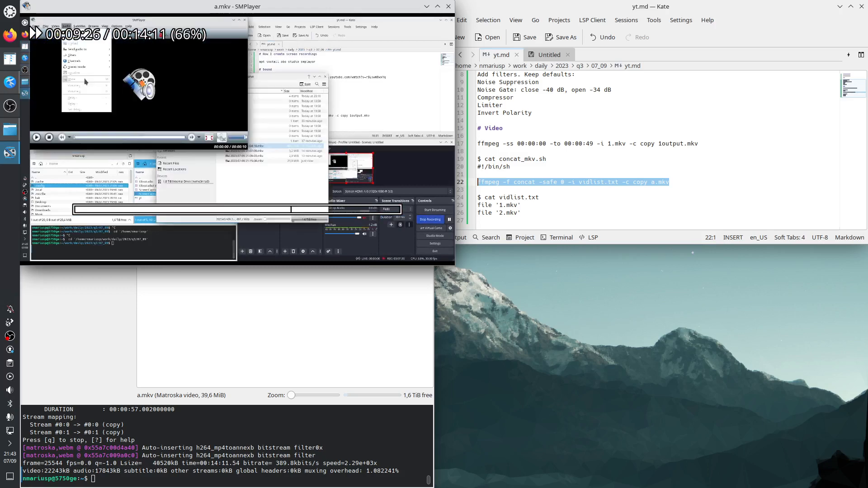
{"action": "scroll", "coordinate": [266, 209], "scroll_direction": "up", "scroll_amount": 8}
{"action": "scroll", "coordinate": [266, 210], "scroll_direction": "down", "scroll_amount": 4}
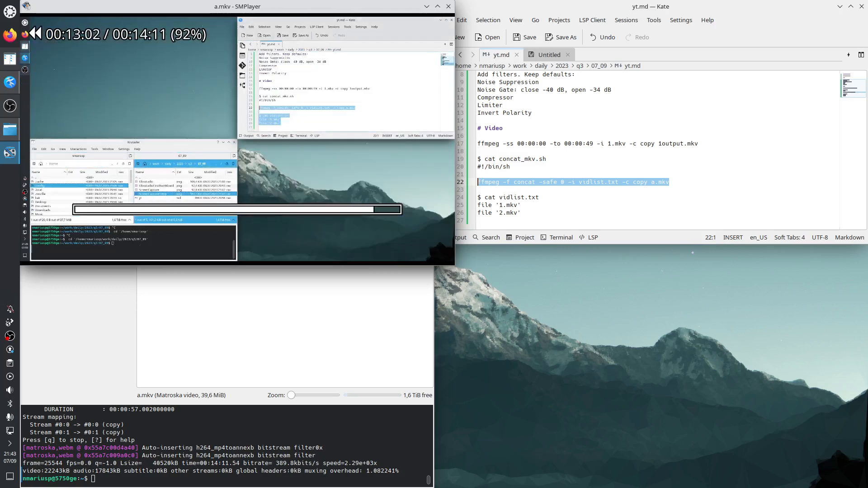
{"action": "scroll", "coordinate": [266, 210], "scroll_direction": "down", "scroll_amount": 6}
{"action": "scroll", "coordinate": [267, 209], "scroll_direction": "up", "scroll_amount": 4}
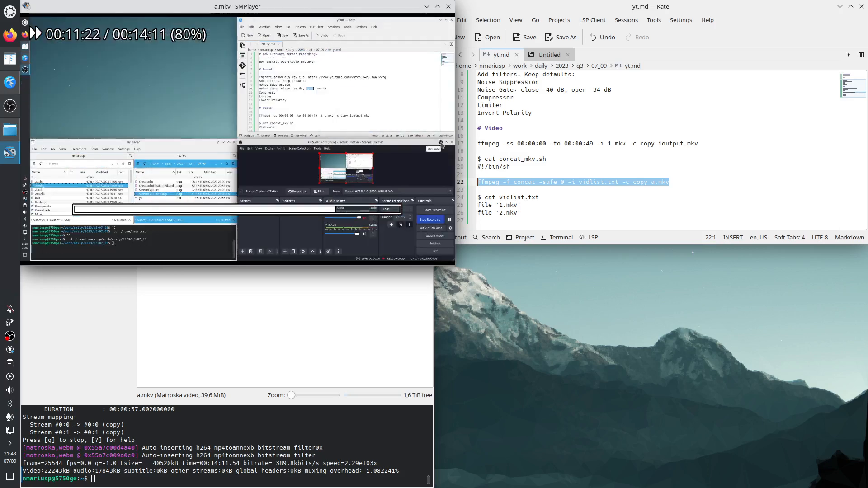
{"action": "scroll", "coordinate": [267, 210], "scroll_direction": "down", "scroll_amount": 1}
{"action": "scroll", "coordinate": [266, 210], "scroll_direction": "down", "scroll_amount": 8}
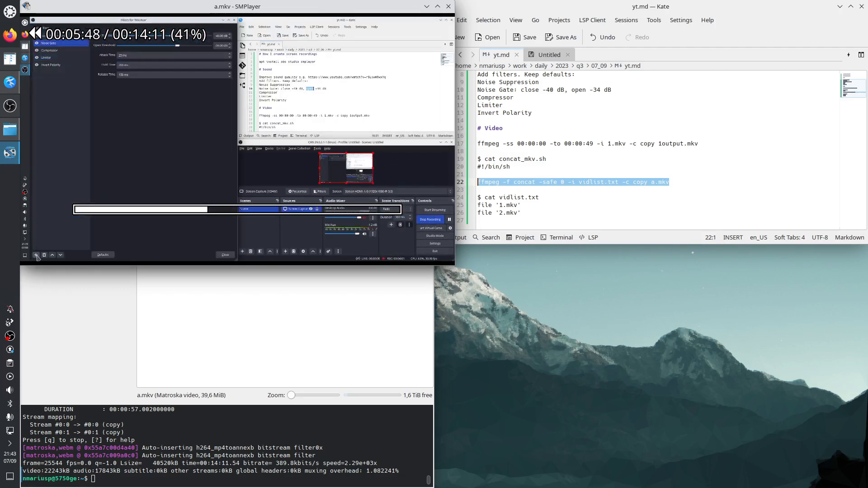
{"action": "scroll", "coordinate": [266, 209], "scroll_direction": "up", "scroll_amount": 5}
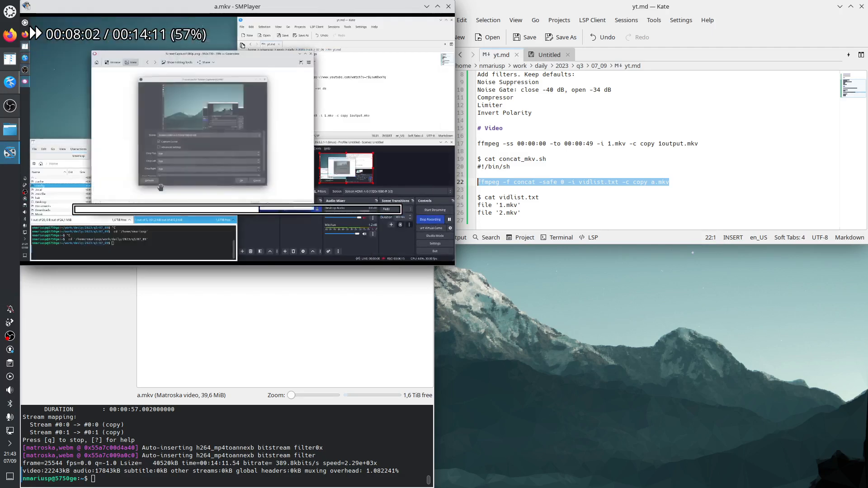
{"action": "scroll", "coordinate": [267, 210], "scroll_direction": "down", "scroll_amount": 3}
{"action": "scroll", "coordinate": [266, 209], "scroll_direction": "down", "scroll_amount": 3}
{"action": "scroll", "coordinate": [267, 210], "scroll_direction": "up", "scroll_amount": 10}
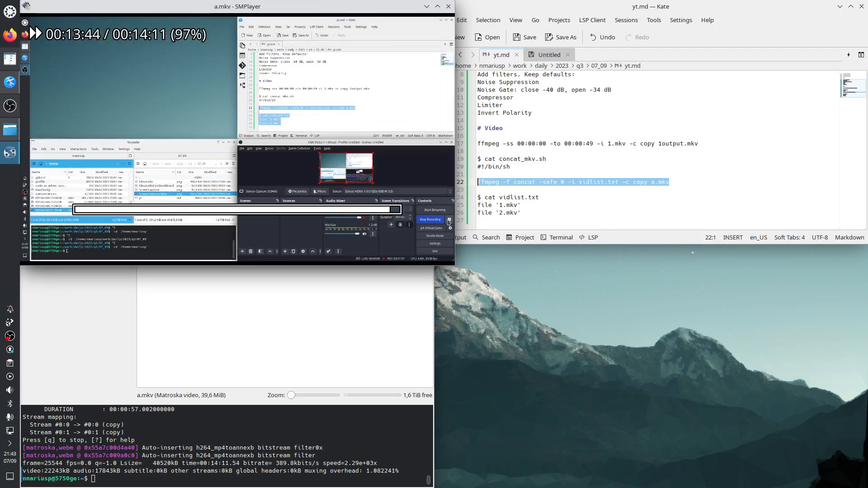
{"action": "scroll", "coordinate": [267, 210], "scroll_direction": "down", "scroll_amount": 10}
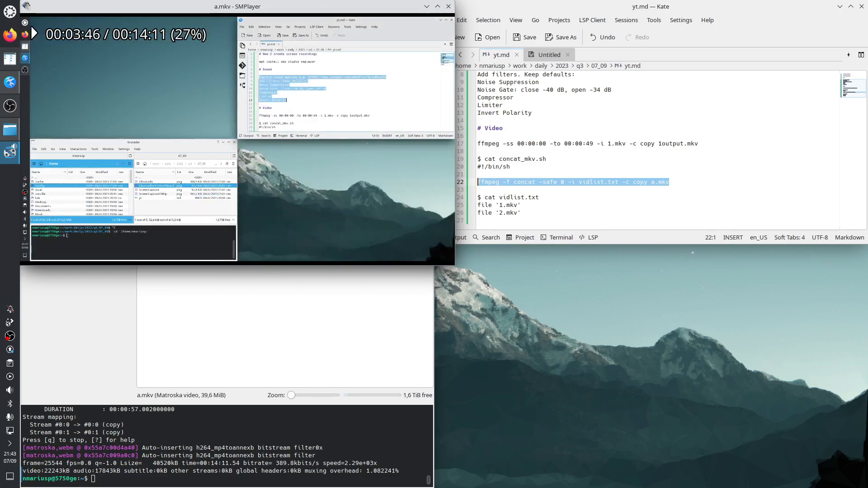
{"action": "left_click", "coordinate": [449, 7]}
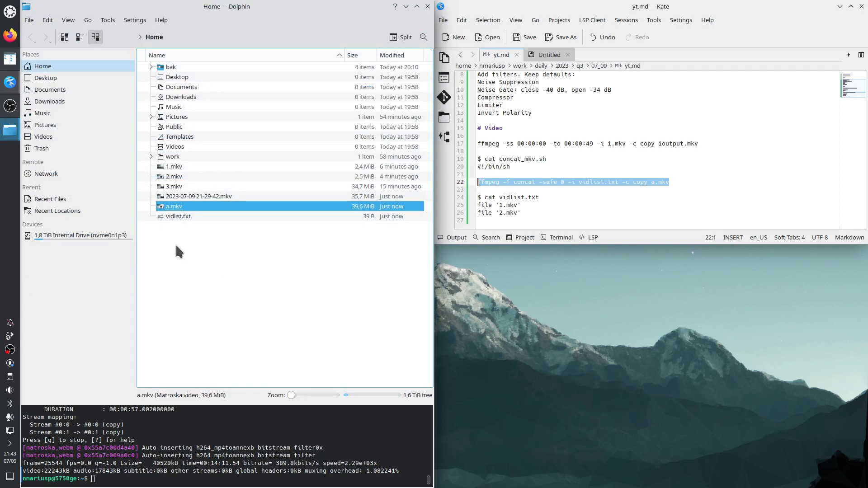
Step: Open a private Firefox window and tile it to the lower-right quarter of the desktop
{"action": "right_click", "coordinate": [10, 39]}
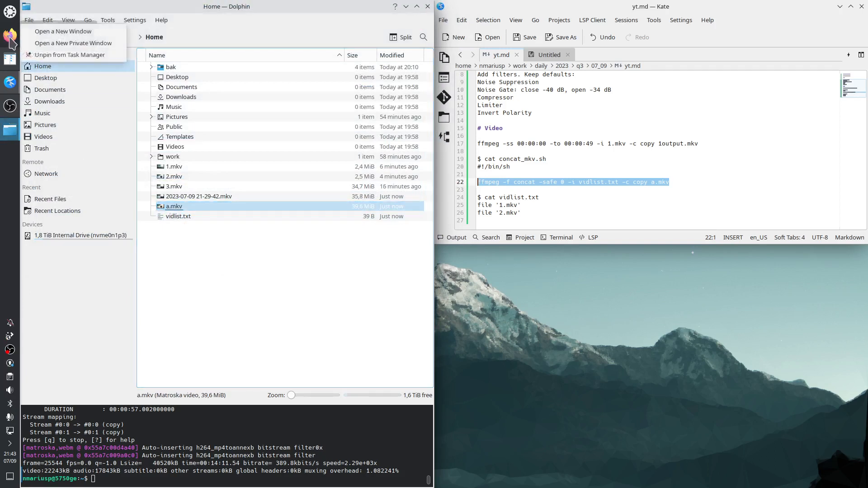
{"action": "left_click", "coordinate": [80, 43]}
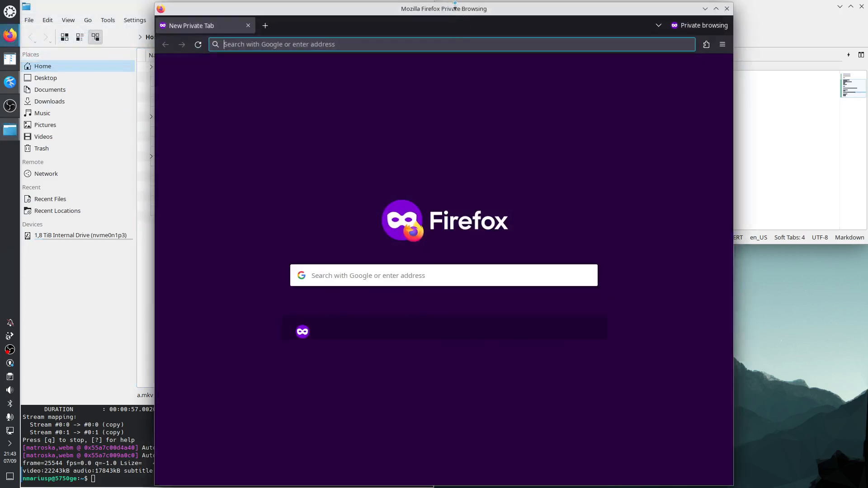
{"action": "left_click_drag", "start_coordinate": [453, 8], "coordinate": [867, 194]}
{"action": "left_click_drag", "start_coordinate": [557, 21], "coordinate": [866, 486]}
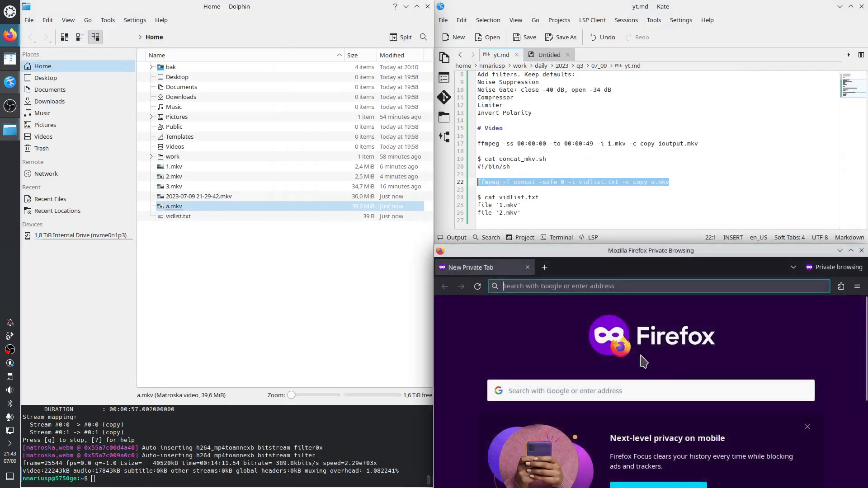
Step: Search Google for "create guid", dismiss the cookie consent prompt, and open the Free Online GUID Generator result
{"action": "left_click", "coordinate": [568, 285]}
{"action": "type", "text": "crea"}
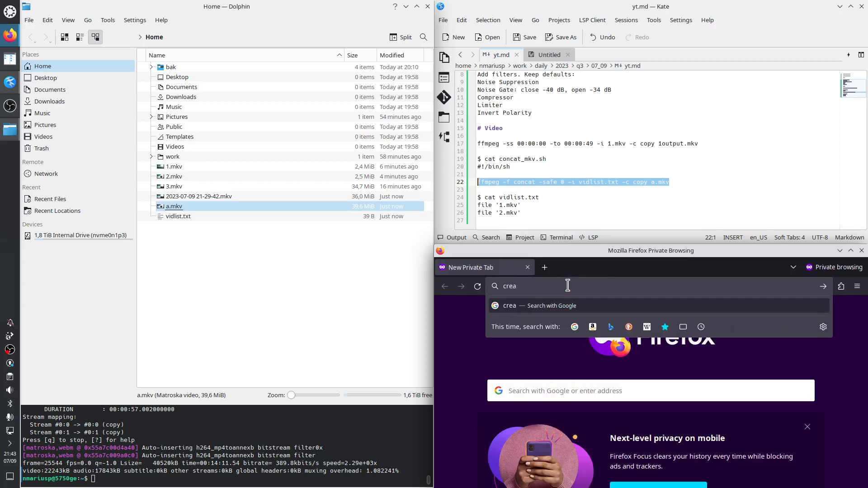
{"action": "type", "text": "te guid"}
{"action": "key", "text": "Return"}
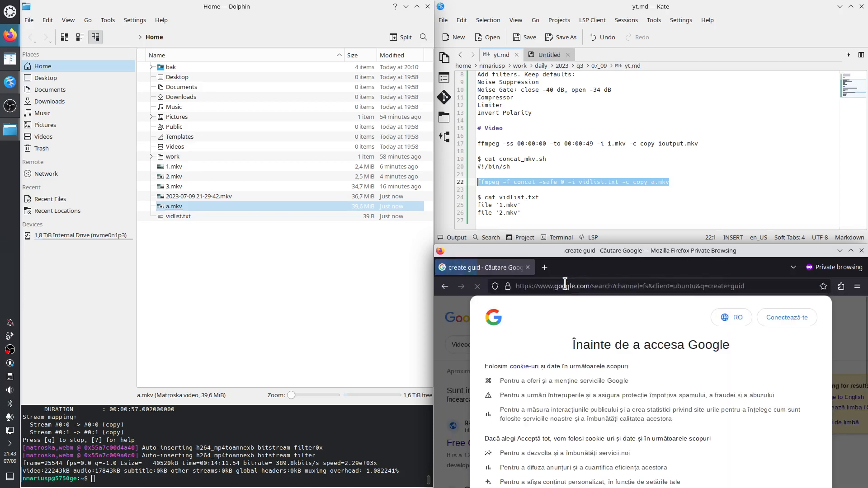
{"action": "scroll", "coordinate": [629, 425], "scroll_direction": "down", "scroll_amount": 5}
{"action": "left_click", "coordinate": [633, 435]}
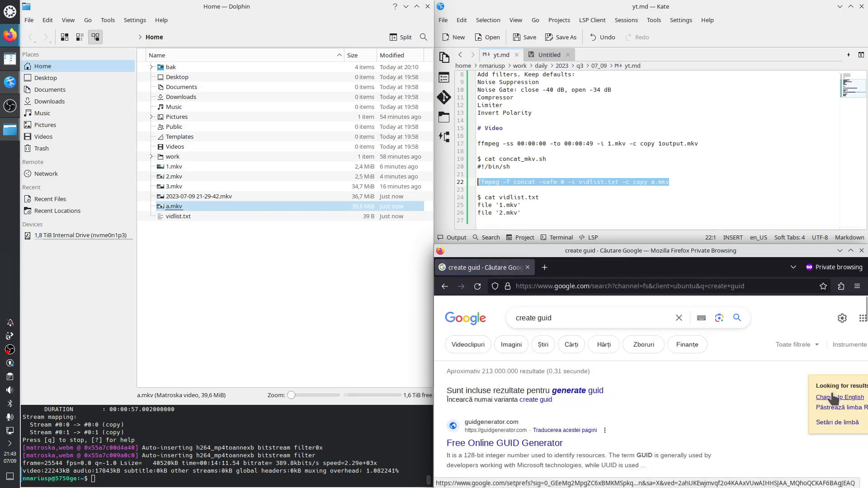
{"action": "left_click", "coordinate": [507, 435]}
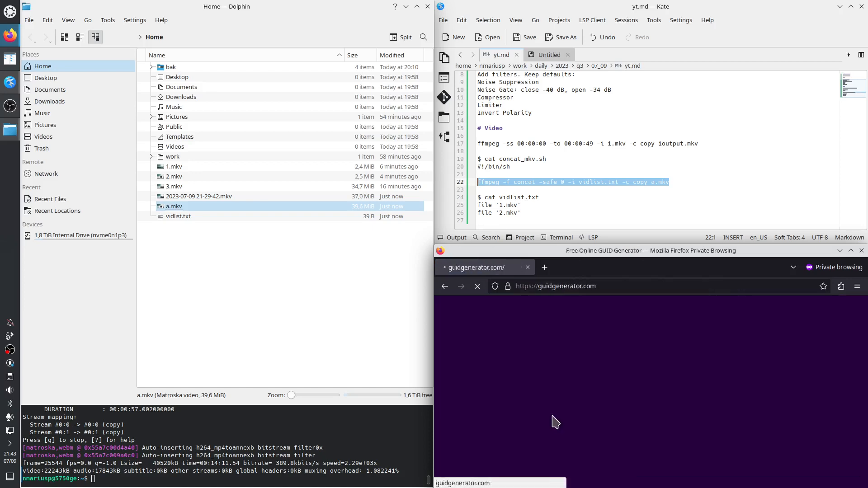
Step: Set the number of GUIDs to 10 and generate them
{"action": "left_click", "coordinate": [591, 340]}
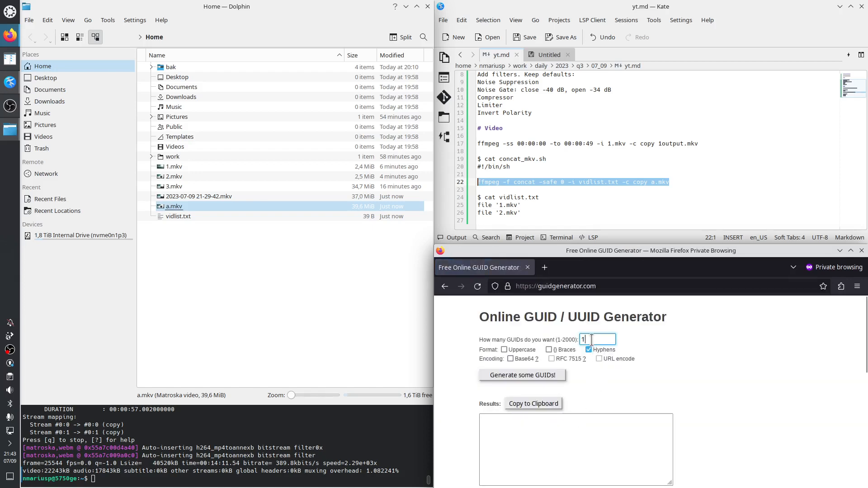
{"action": "type", "text": "0"}
{"action": "left_click", "coordinate": [541, 378]}
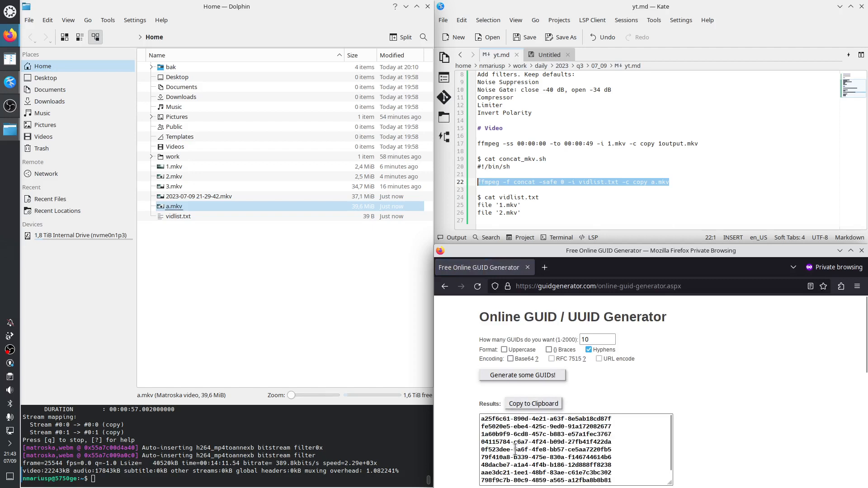
Step: Copy the first segment, 48dacbe7, of one of the generated GUIDs
{"action": "scroll", "coordinate": [502, 457], "scroll_direction": "down", "scroll_amount": 1}
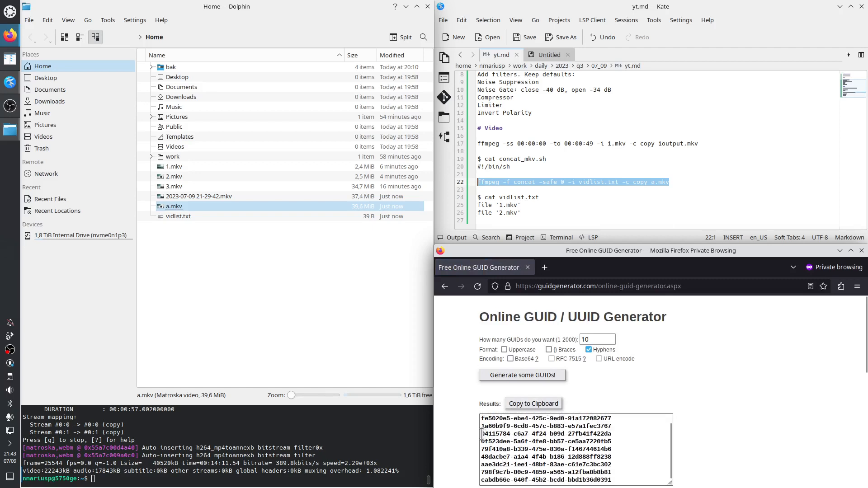
{"action": "left_click_drag", "start_coordinate": [509, 434], "coordinate": [481, 435]}
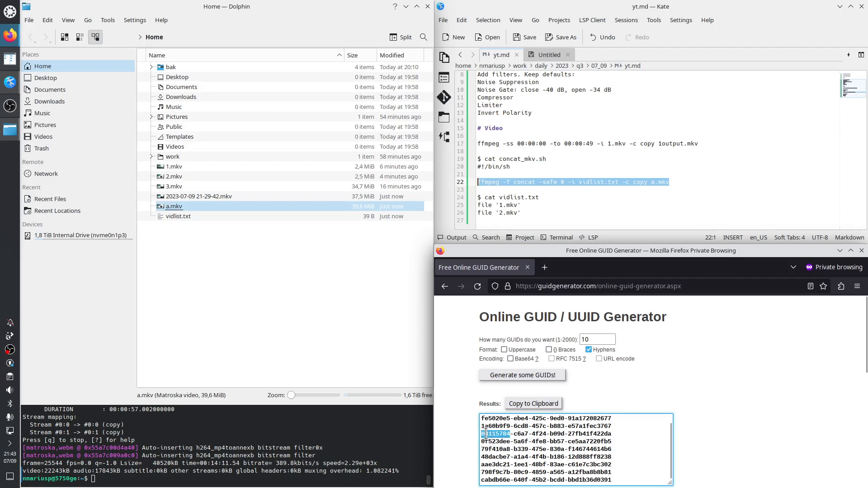
{"action": "left_click", "coordinate": [485, 434]}
{"action": "left_click_drag", "start_coordinate": [509, 458], "coordinate": [476, 458]}
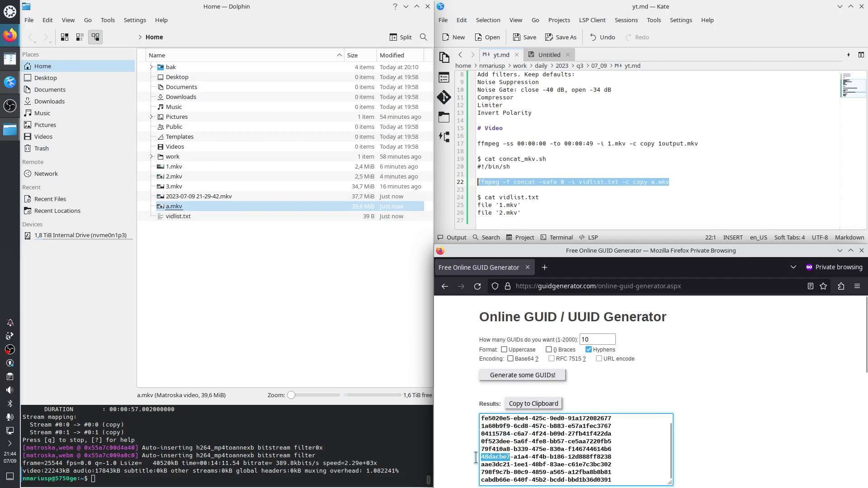
{"action": "right_click", "coordinate": [491, 458]}
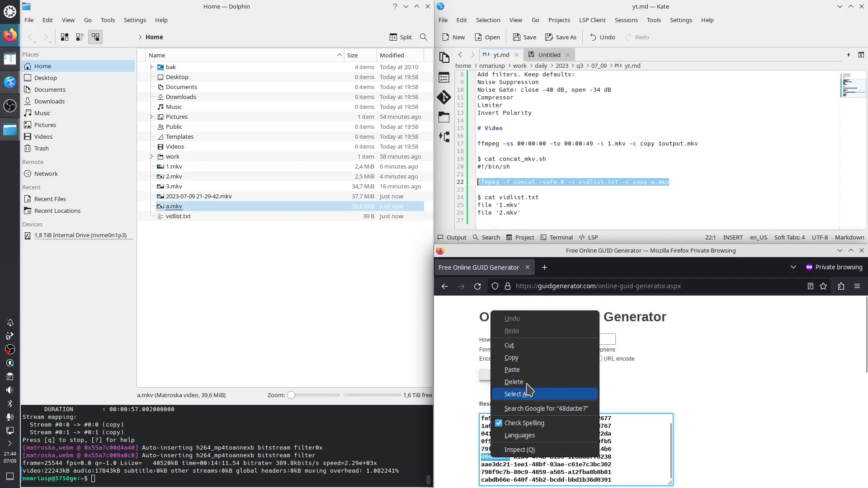
{"action": "left_click", "coordinate": [523, 358]}
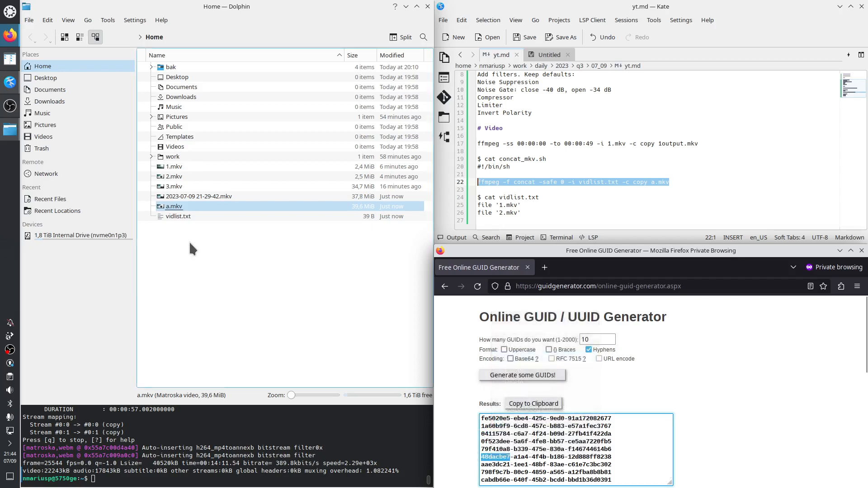
Step: Rename a.mkv to 48dacbe7_HowToDoScreenRecordings.mkv, pasting the copied GUID segment as the prefix
{"action": "left_click", "coordinate": [176, 210]}
{"action": "key", "text": "F2"}
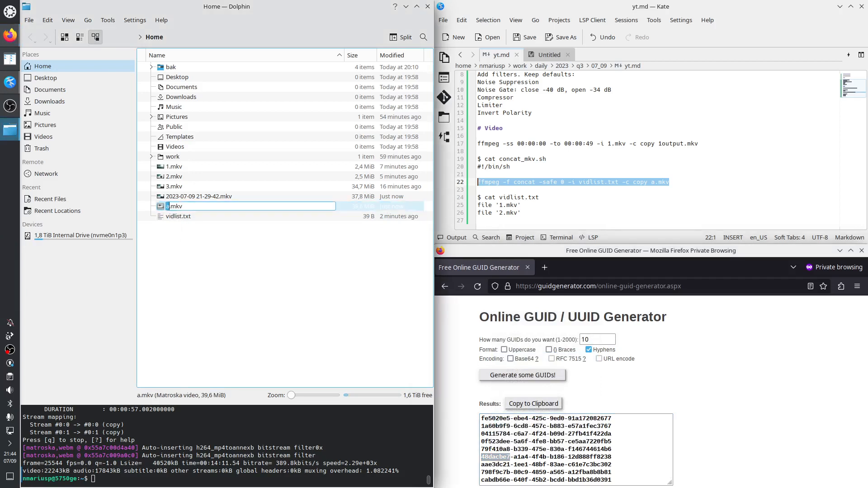
{"action": "key", "text": "ctrl+v"}
{"action": "type", "text": "_"}
{"action": "type", "text": "H"}
{"action": "key", "text": "BackSpace"}
{"action": "type", "text": "HowToScreen"}
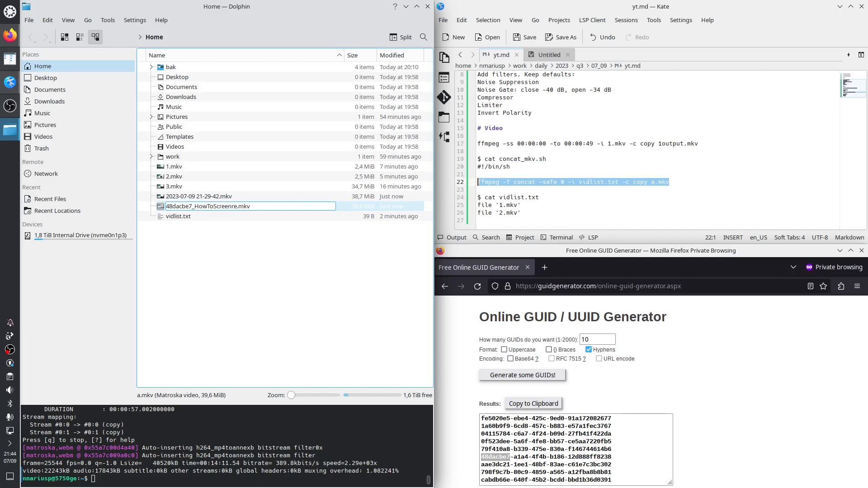
{"action": "type", "text": "re"}
{"action": "key", "text": "BackSpace"}
{"action": "key", "text": "BackSpace"}
{"action": "key", "text": "BackSpace"}
{"action": "key", "text": "BackSpace"}
{"action": "key", "text": "BackSpace"}
{"action": "key", "text": "BackSpace"}
{"action": "key", "text": "BackSpace"}
{"action": "key", "text": "BackSpace"}
{"action": "key", "text": "BackSpace"}
{"action": "type", "text": "DOScree"}
{"action": "key", "text": "BackSpace"}
{"action": "key", "text": "BackSpace"}
{"action": "key", "text": "BackSpace"}
{"action": "key", "text": "BackSpace"}
{"action": "key", "text": "BackSpace"}
{"action": "key", "text": "BackSpace"}
{"action": "type", "text": "oScreenRecordings"}
{"action": "key", "text": "Return"}
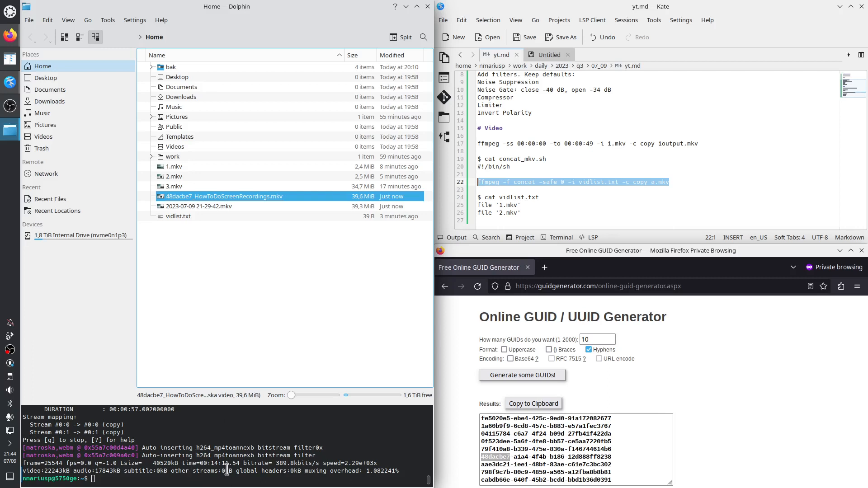
Step: Minimize the browser and fill the right half of the desktop with the yt.md editor at 190% text zoom
{"action": "left_click", "coordinate": [840, 251]}
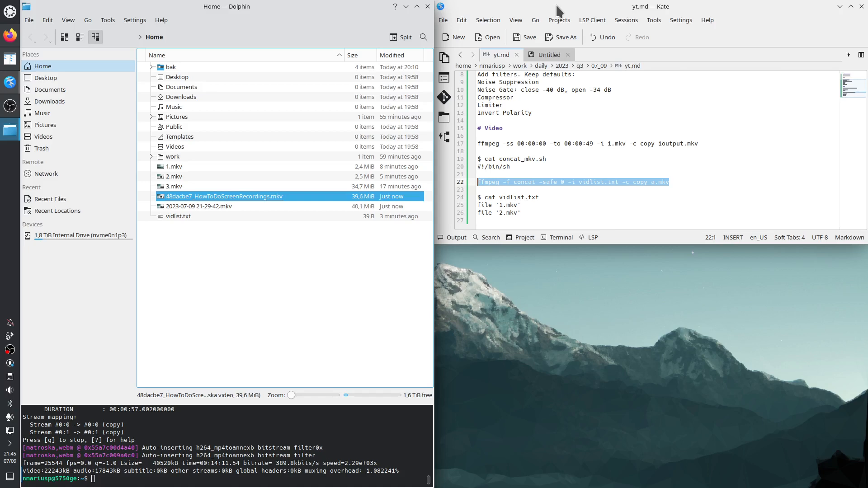
{"action": "left_click_drag", "start_coordinate": [557, 6], "coordinate": [867, 192]}
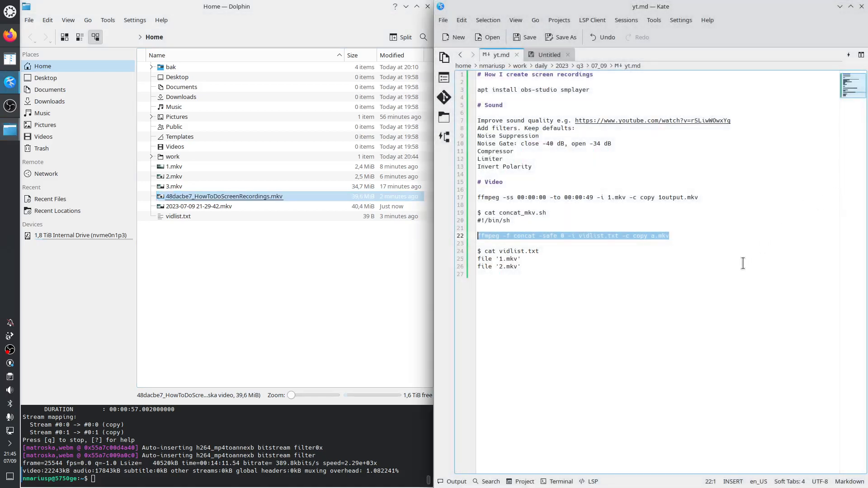
{"action": "scroll", "coordinate": [740, 265], "scroll_direction": "up", "scroll_amount": 7, "text": "ctrl"}
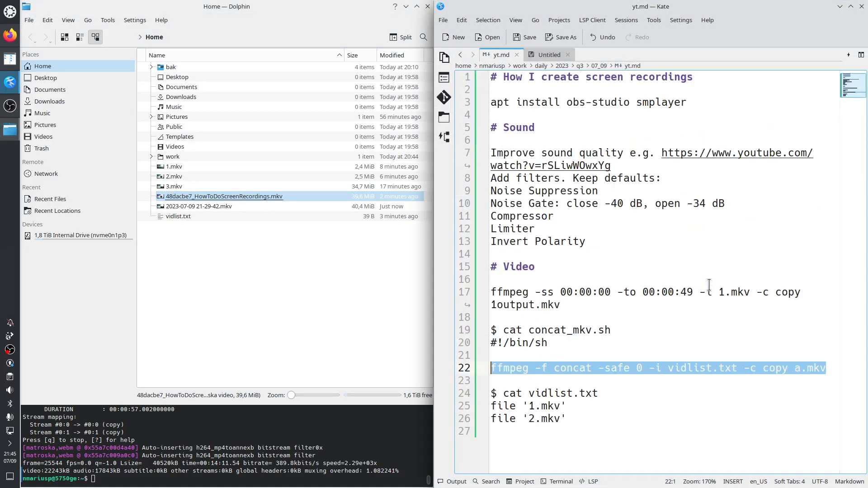
{"action": "scroll", "coordinate": [709, 285], "scroll_direction": "up", "scroll_amount": 2, "text": "ctrl"}
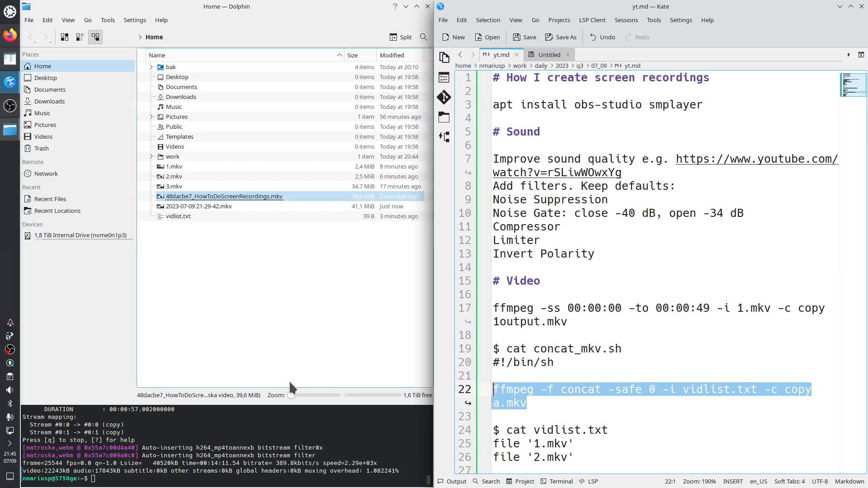
Step: Tile the yt.md editor in the upper-right part of the desktop at 100% text zoom and extend the tile past half height
{"action": "double_click", "coordinate": [662, 6]}
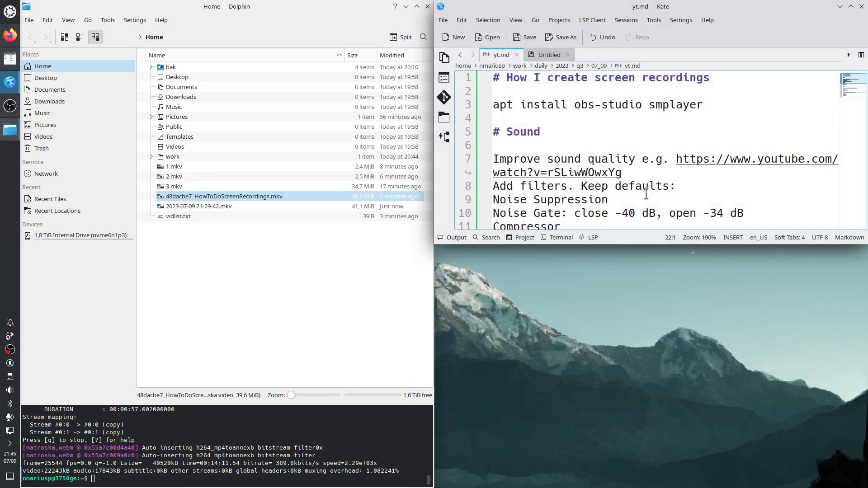
{"action": "scroll", "coordinate": [646, 192], "scroll_direction": "down", "scroll_amount": 8, "text": "ctrl"}
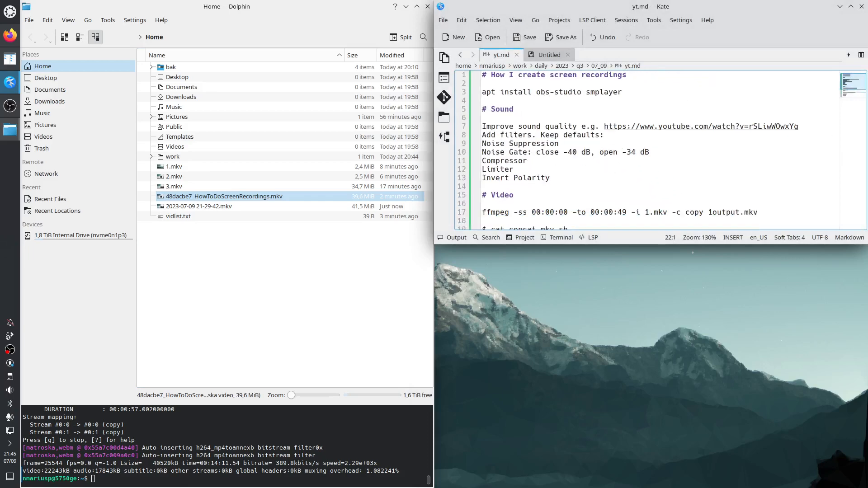
{"action": "scroll", "coordinate": [646, 192], "scroll_direction": "down", "scroll_amount": 4, "text": "ctrl"}
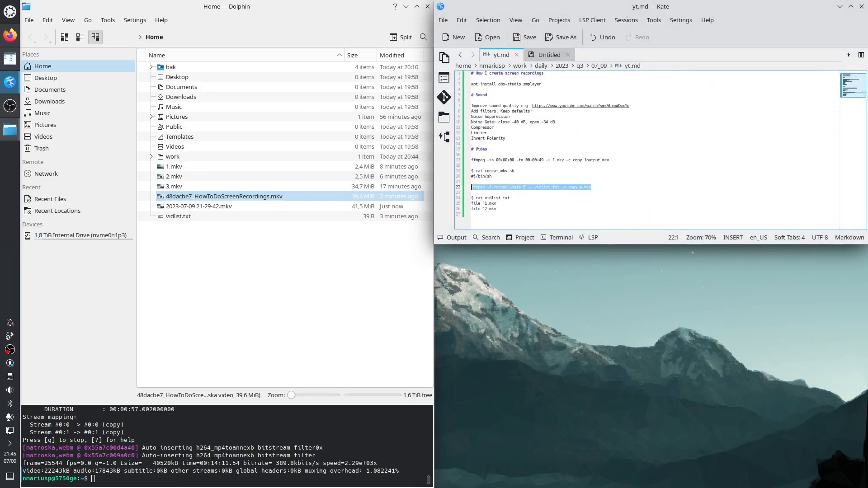
{"action": "scroll", "coordinate": [643, 192], "scroll_direction": "up", "scroll_amount": 1, "text": "ctrl"}
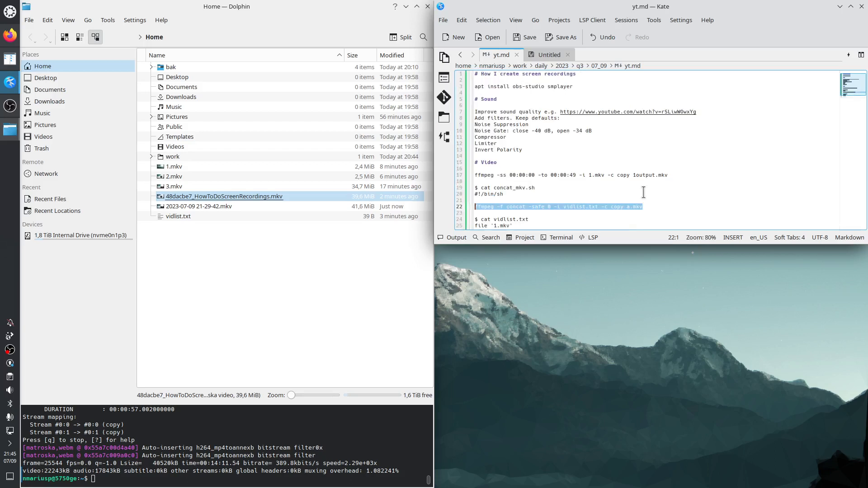
{"action": "left_click_drag", "start_coordinate": [633, 265], "coordinate": [633, 256]}
{"action": "scroll", "coordinate": [670, 192], "scroll_direction": "up", "scroll_amount": 2}
{"action": "scroll", "coordinate": [665, 203], "scroll_direction": "down", "scroll_amount": 1}
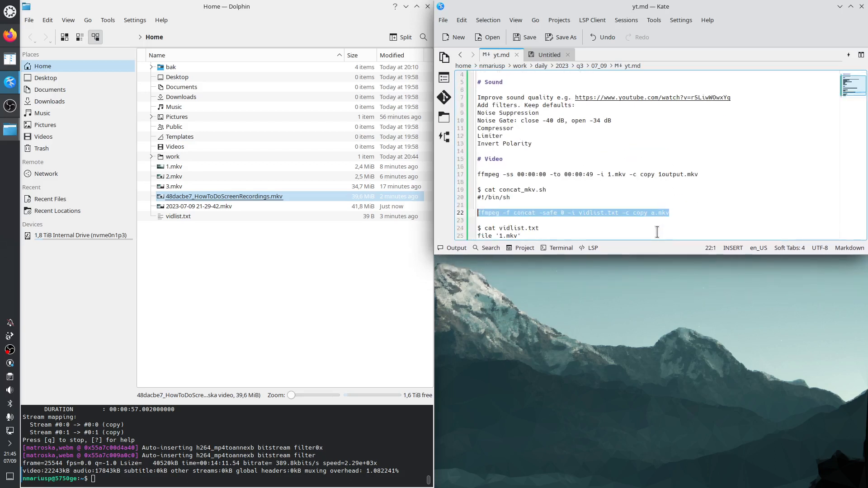
{"action": "mouse_move", "coordinate": [643, 258]}
{"action": "left_mouse_down"}
{"action": "mouse_move", "coordinate": [643, 276]}
{"action": "mouse_move", "coordinate": [643, 264]}
{"action": "left_mouse_up"}
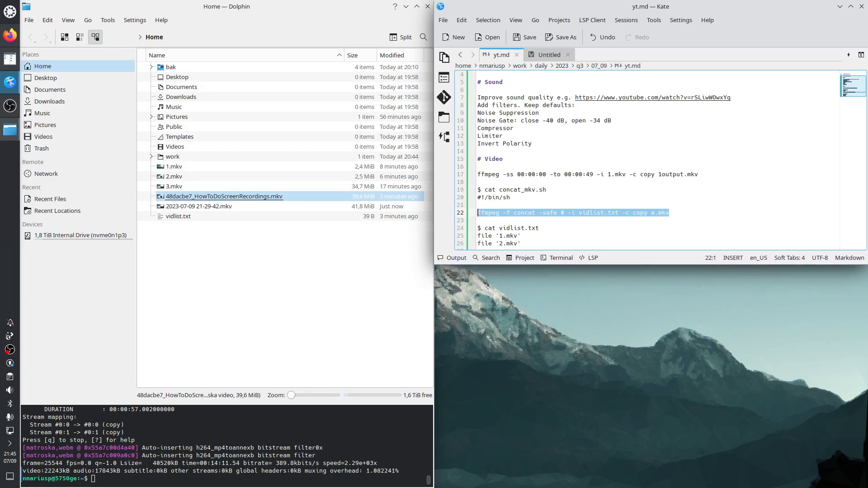
{"action": "scroll", "coordinate": [667, 208], "scroll_direction": "up", "scroll_amount": 1}
{"action": "left_click_drag", "start_coordinate": [642, 266], "coordinate": [639, 284]}
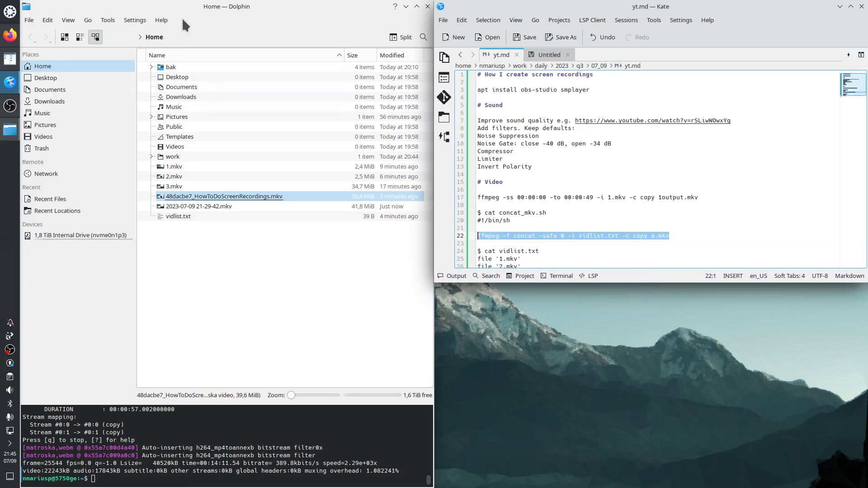
Step: Tile Dolphin in the upper-left quarter of the desktop and OBS in the lower-left quarter
{"action": "left_click_drag", "start_coordinate": [181, 7], "coordinate": [0, 4]}
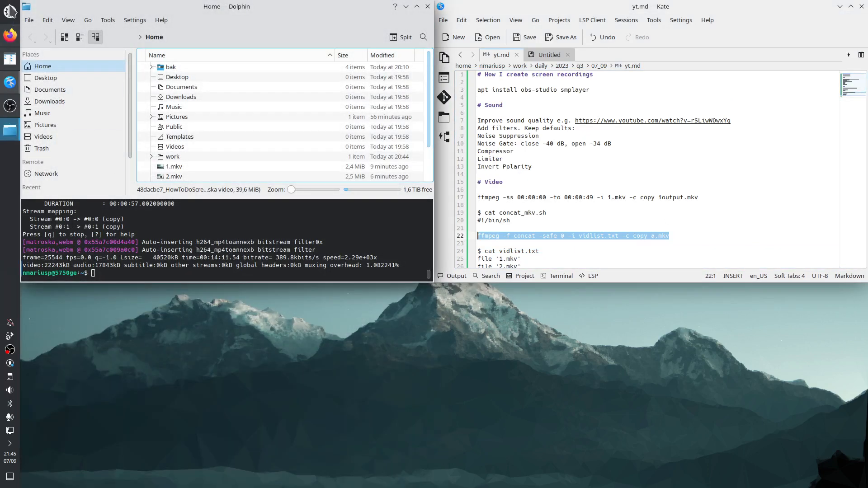
{"action": "left_click", "coordinate": [10, 107]}
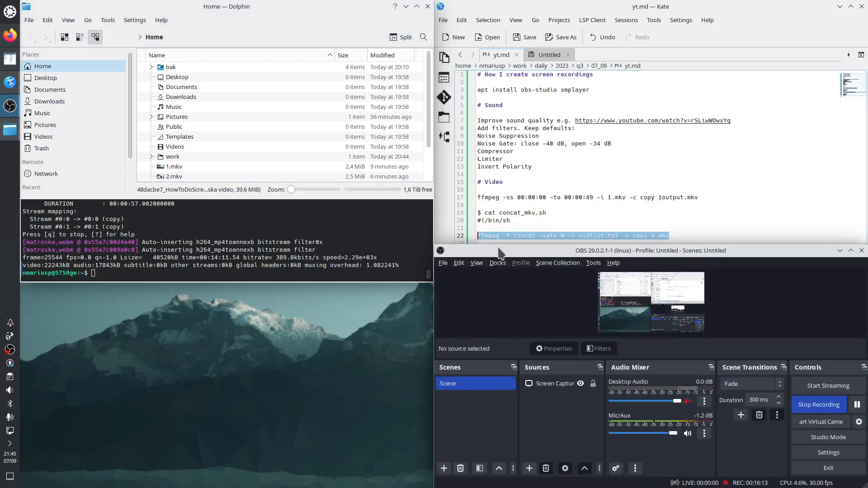
{"action": "left_click_drag", "start_coordinate": [495, 302], "coordinate": [2, 484]}
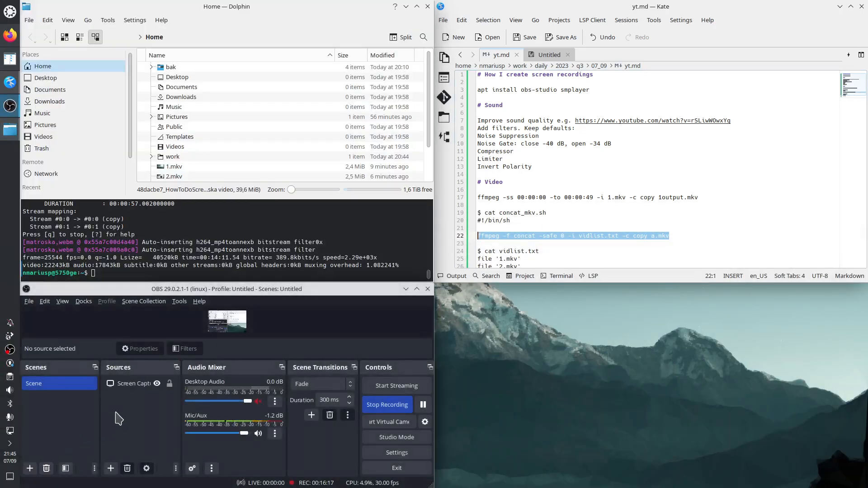
Step: Fill the right half of the desktop with the yt.md editor again and enlarge its text zoom to 190%
{"action": "left_click_drag", "start_coordinate": [632, 4], "coordinate": [867, 284]}
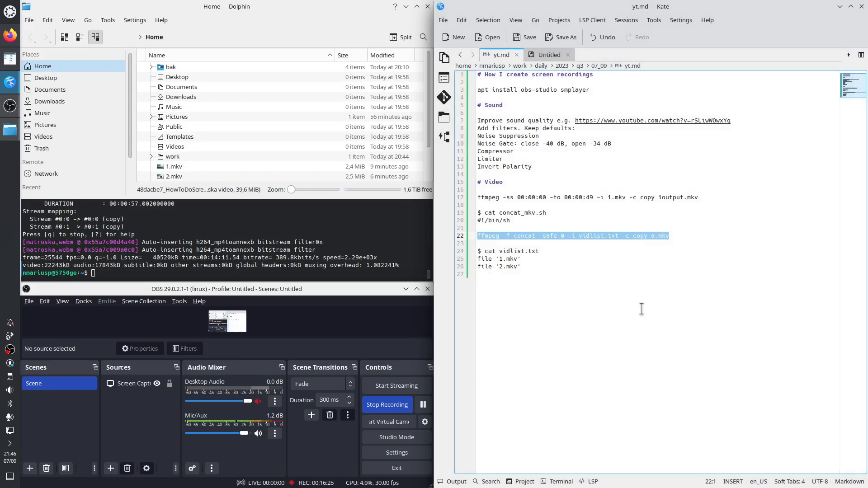
{"action": "scroll", "coordinate": [637, 309], "scroll_direction": "up", "scroll_amount": 6}
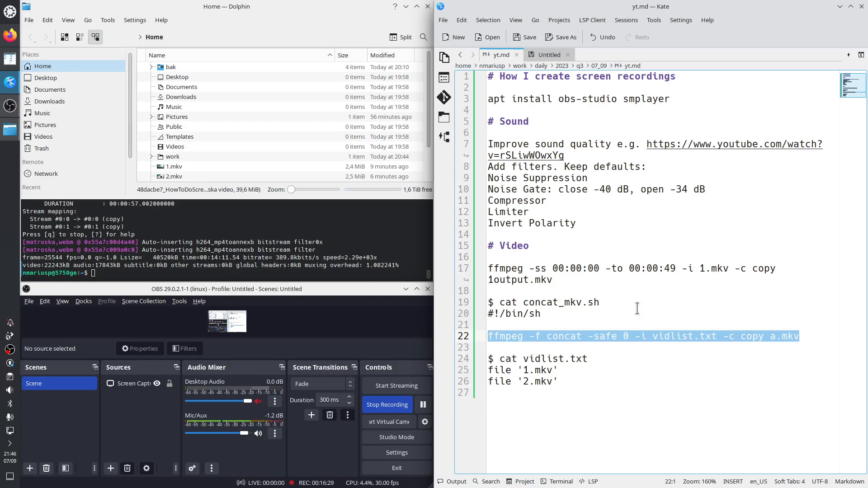
{"action": "scroll", "coordinate": [637, 309], "scroll_direction": "up", "scroll_amount": 2}
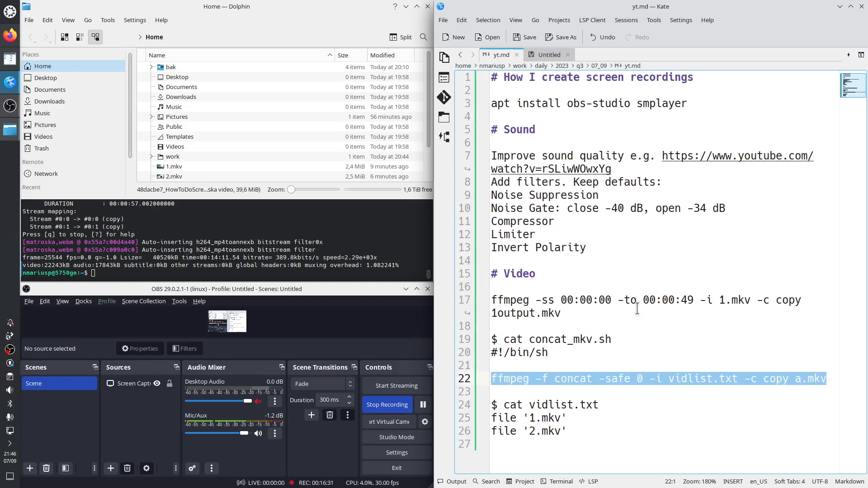
{"action": "scroll", "coordinate": [637, 309], "scroll_direction": "up", "scroll_amount": 1}
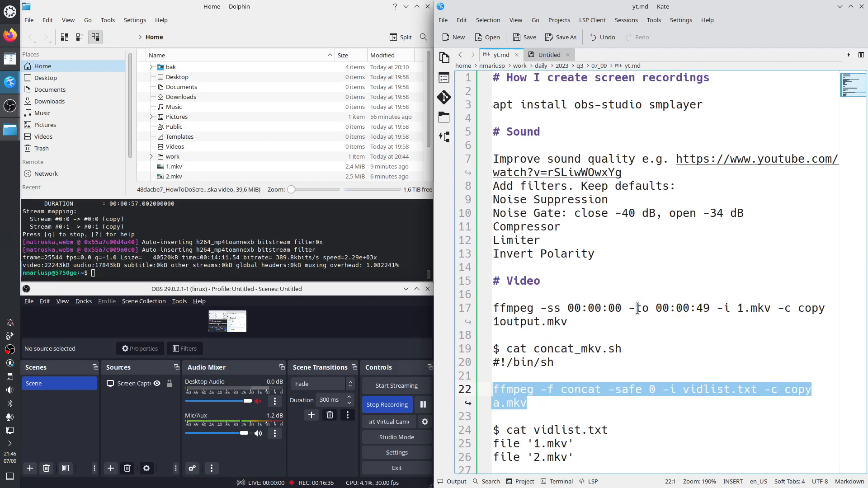
Step: Copy a screenshot of the whole desktop to the clipboard with Spectacle and create a new GIMP image from it
{"action": "key", "text": "Print"}
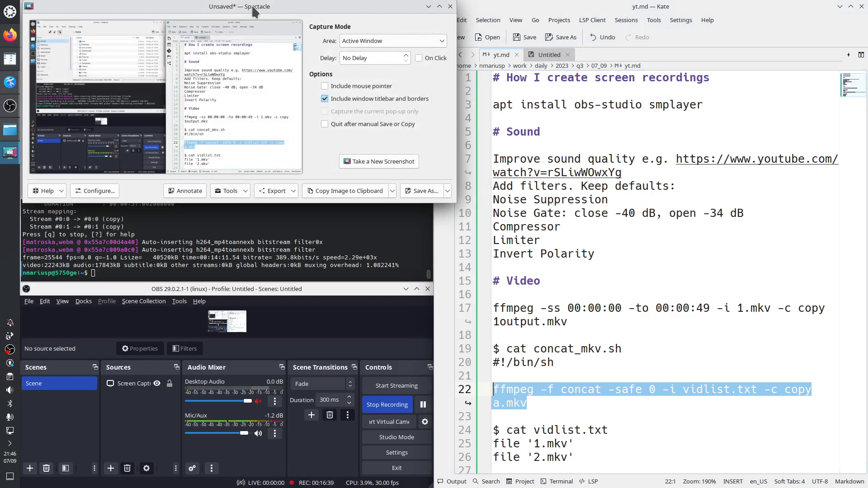
{"action": "left_click", "coordinate": [334, 192]}
{"action": "left_click", "coordinate": [10, 11]}
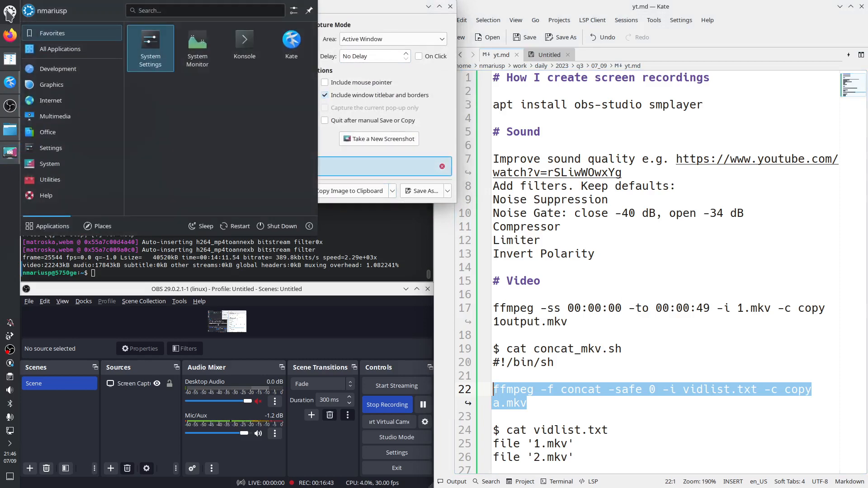
{"action": "type", "text": "gimp"}
{"action": "key", "text": "Return"}
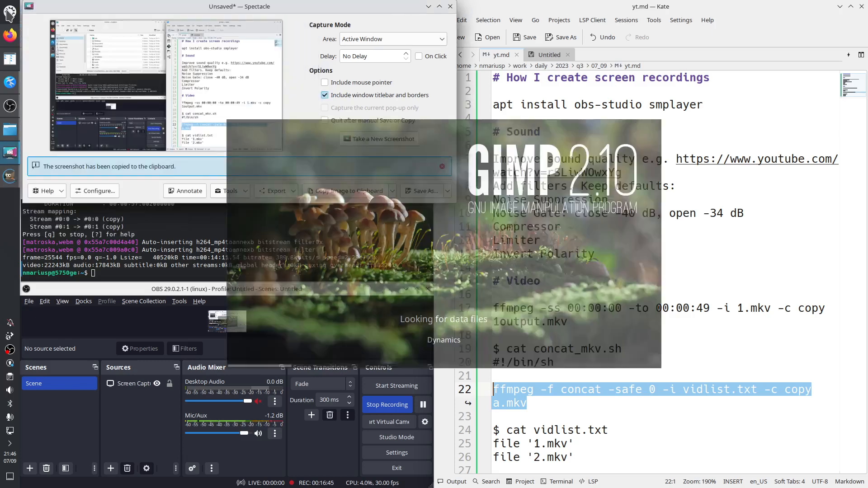
{"action": "left_click", "coordinate": [29, 184]}
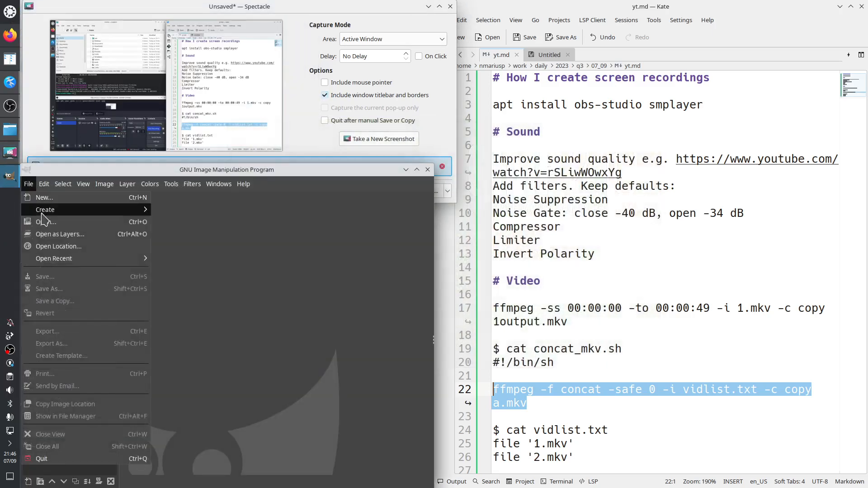
{"action": "mouse_move", "coordinate": [113, 209]}
{"action": "left_click", "coordinate": [163, 213]}
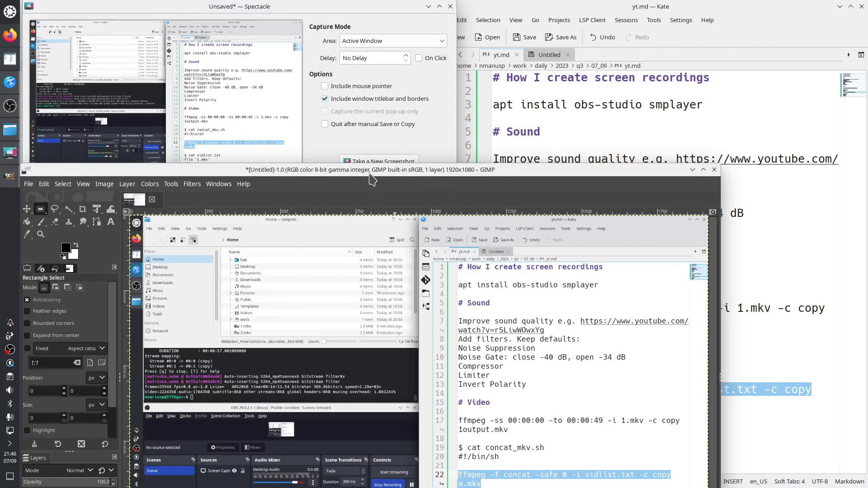
{"action": "left_click", "coordinate": [28, 185]}
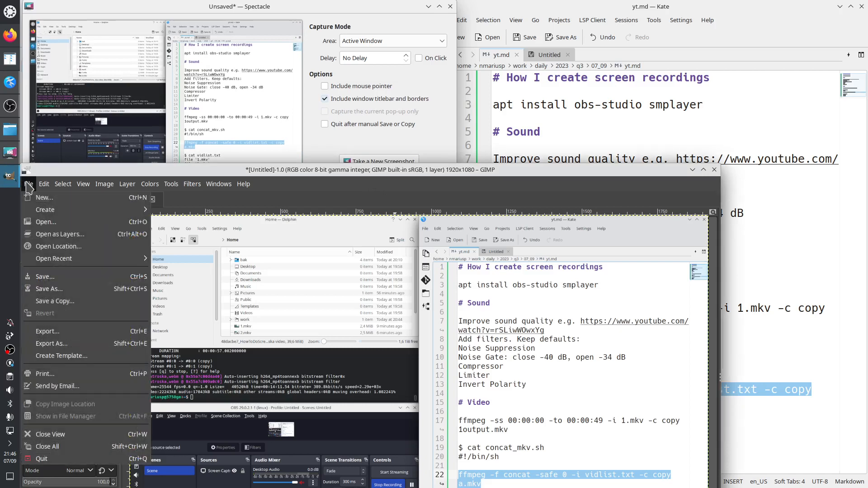
{"action": "left_click", "coordinate": [49, 289]}
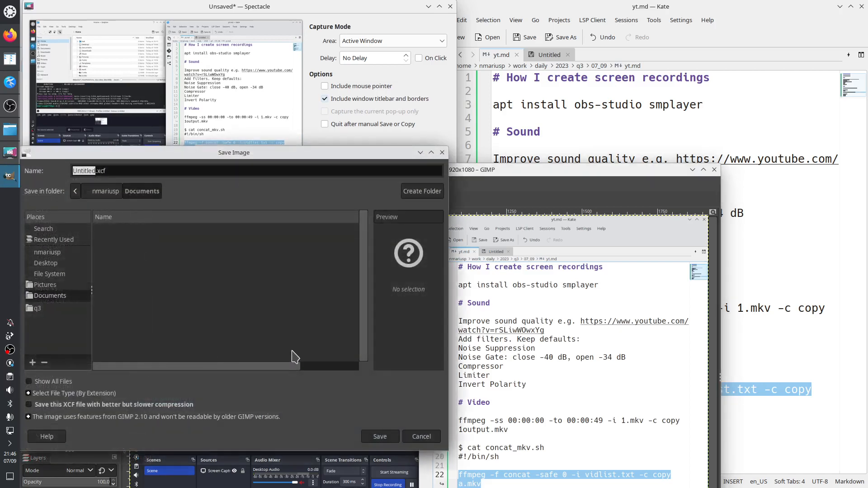
{"action": "left_click", "coordinate": [442, 152]}
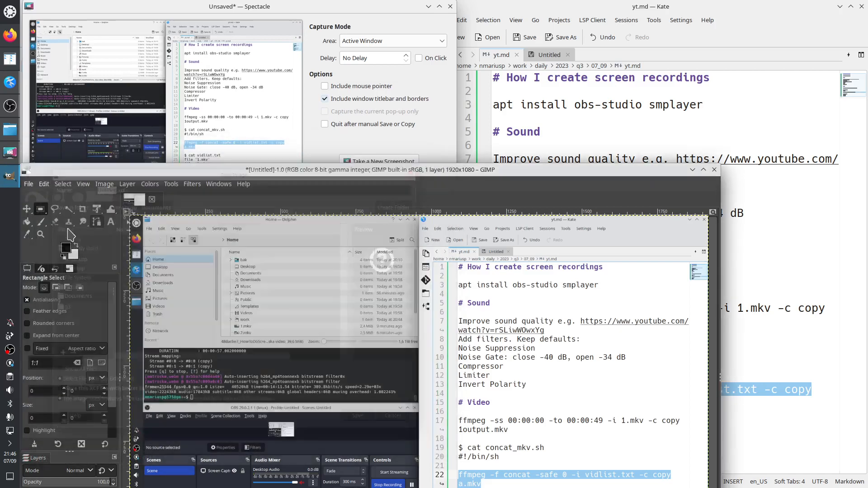
Step: Start exporting the GIMP image under a new name and choose the home folder as the destination
{"action": "left_click", "coordinate": [28, 184]}
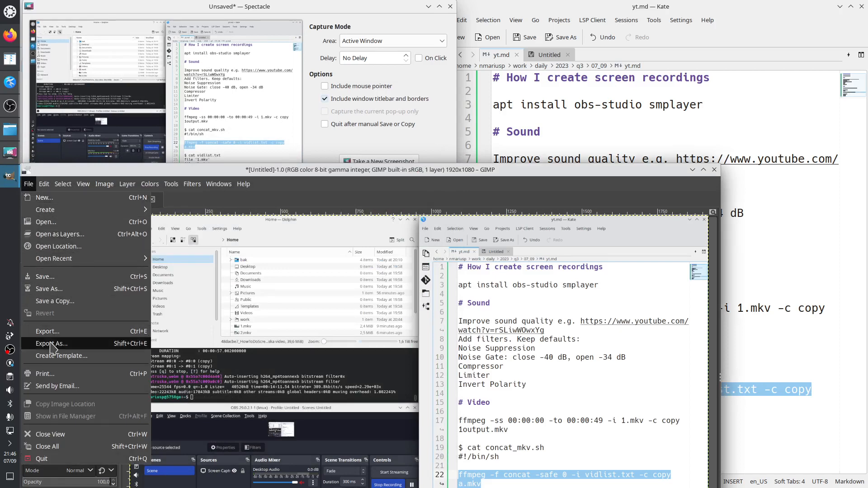
{"action": "left_click", "coordinate": [76, 344]}
{"action": "left_click", "coordinate": [529, 230]}
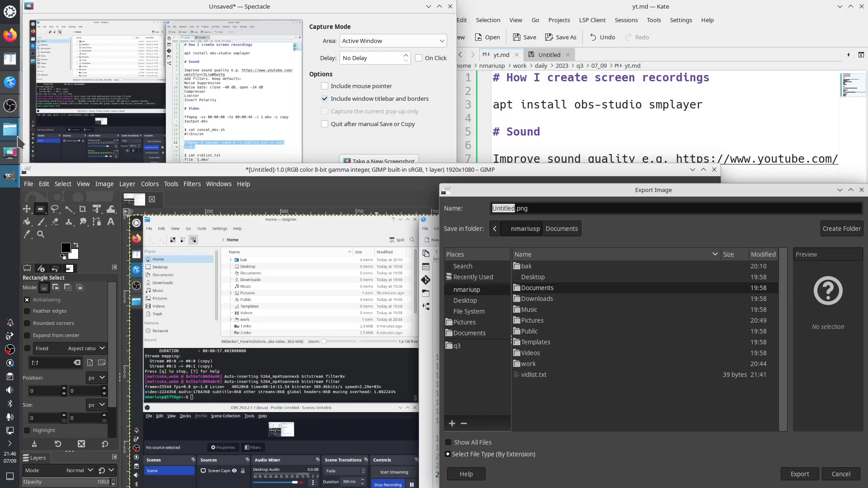
Step: Switch to Dolphin and copy the base name of 48dacbe7_HowToDoScreenRecordings.mkv without renaming the file
{"action": "mouse_move", "coordinate": [17, 139]}
{"action": "mouse_move", "coordinate": [13, 155]}
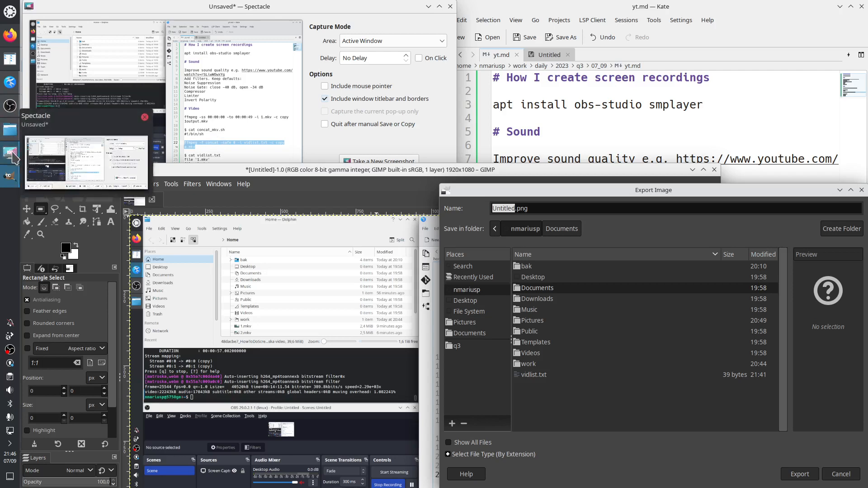
{"action": "left_click", "coordinate": [10, 130]}
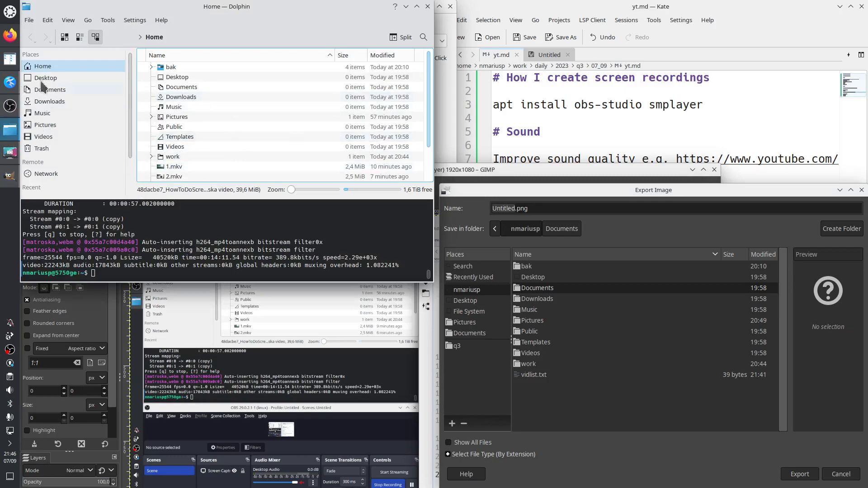
{"action": "left_click", "coordinate": [10, 58]}
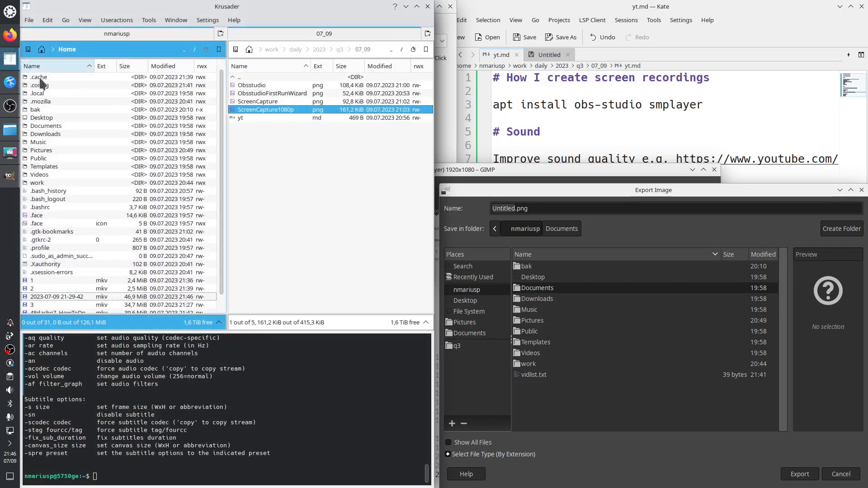
{"action": "left_click", "coordinate": [406, 6]}
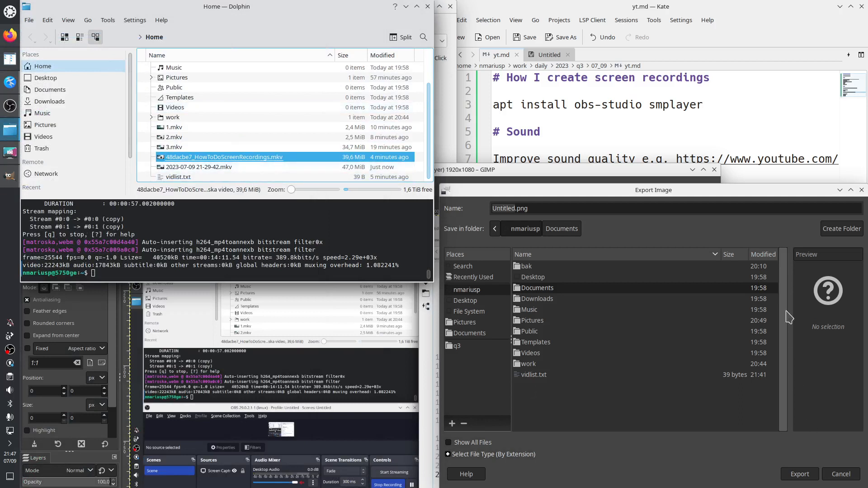
{"action": "left_click", "coordinate": [212, 157]}
{"action": "key", "text": "F2"}
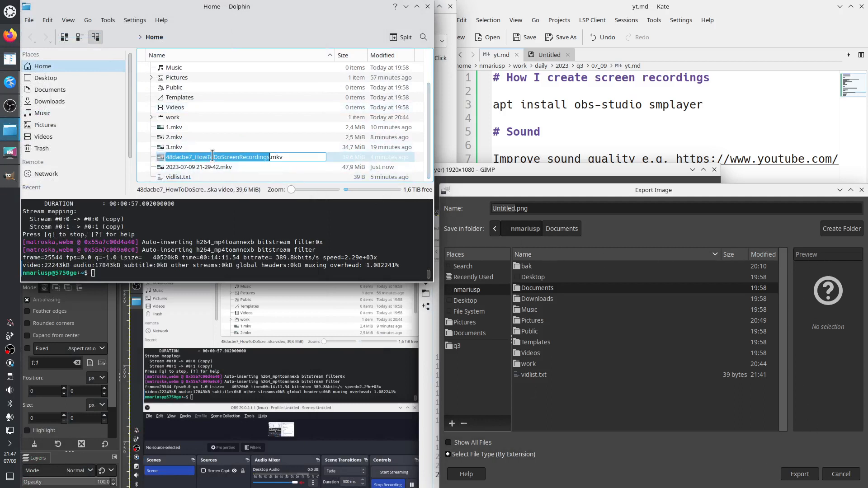
{"action": "key", "text": "ctrl+c"}
{"action": "key", "text": "Escape"}
Step: Export the screenshot as 48dacbe7_HowToDoScreenRecordings.png with the default PNG options, and minimize GIMP
{"action": "double_click", "coordinate": [502, 208]}
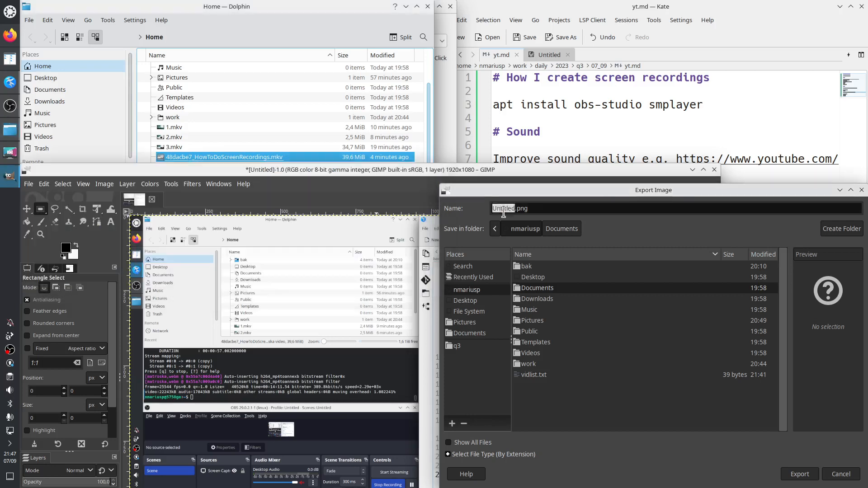
{"action": "key", "text": "ctrl+v"}
{"action": "key", "text": "Return"}
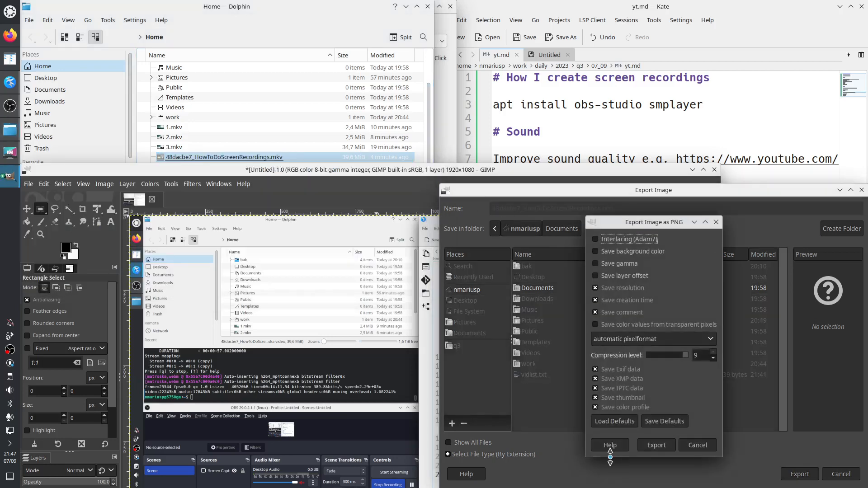
{"action": "key", "text": "Return"}
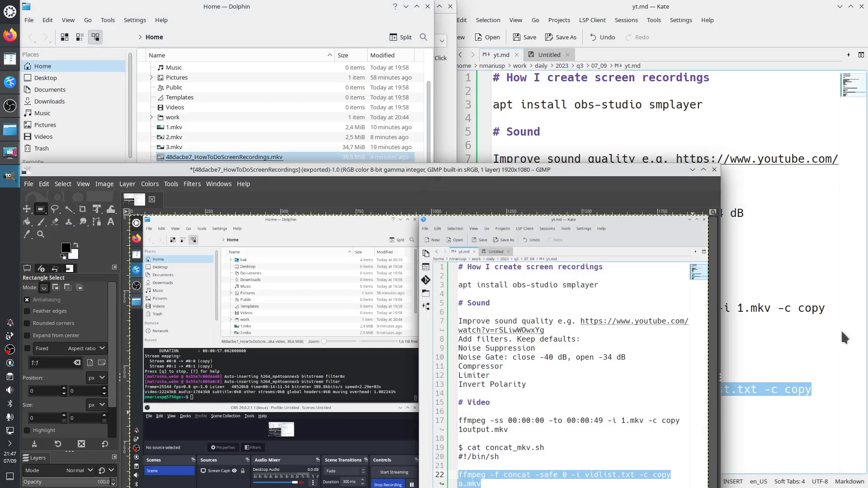
{"action": "left_click", "coordinate": [693, 169]}
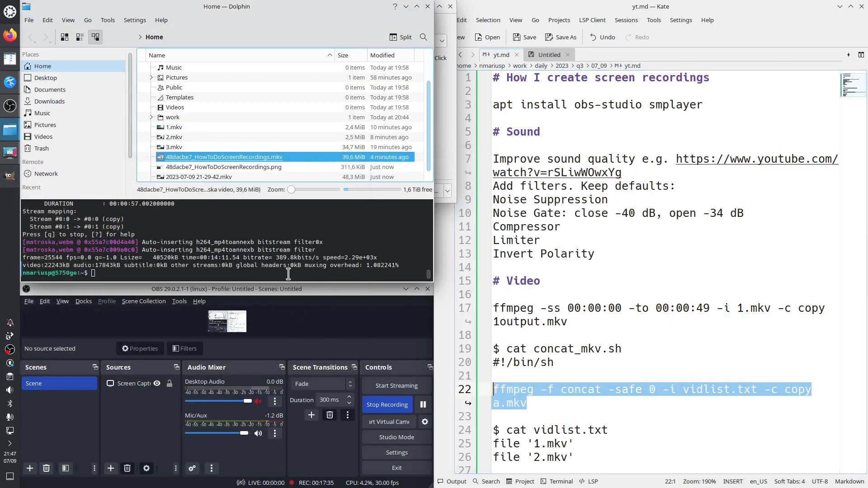
Step: Check 48dacbe7_HowToDoScreenRecordings.png in Gwenview and the matching .mkv in SMPlayer, closing each viewer
{"action": "left_click", "coordinate": [244, 169]}
{"action": "left_click", "coordinate": [244, 160]}
{"action": "double_click", "coordinate": [269, 167]}
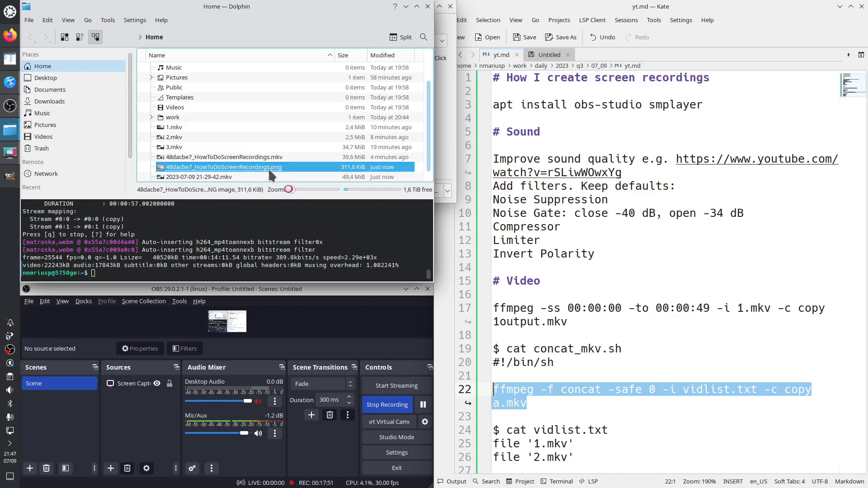
{"action": "left_click_drag", "start_coordinate": [496, 73], "coordinate": [867, 190]}
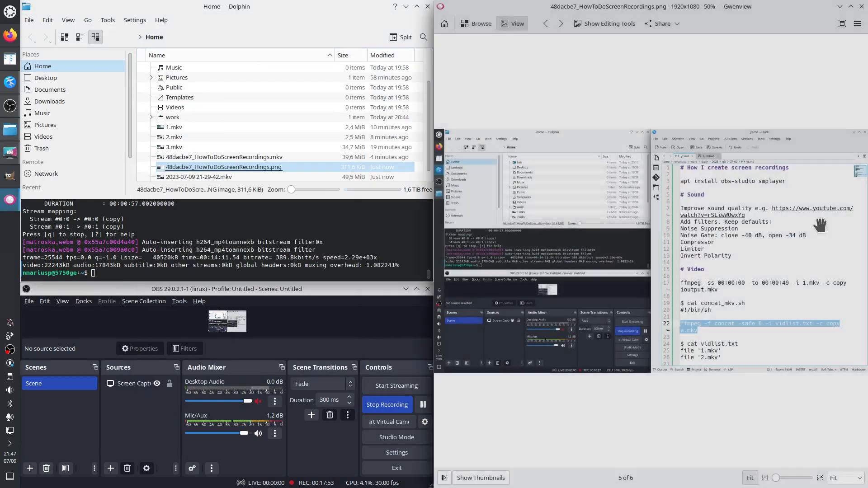
{"action": "left_click", "coordinate": [863, 6]}
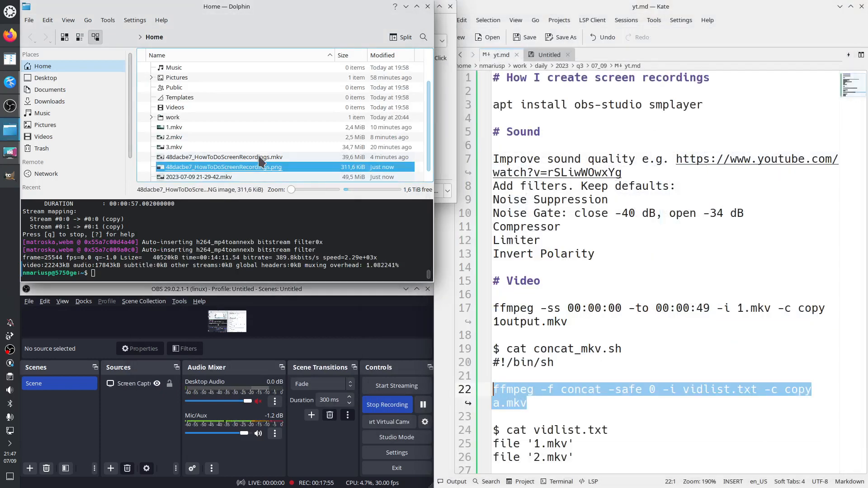
{"action": "double_click", "coordinate": [263, 157]}
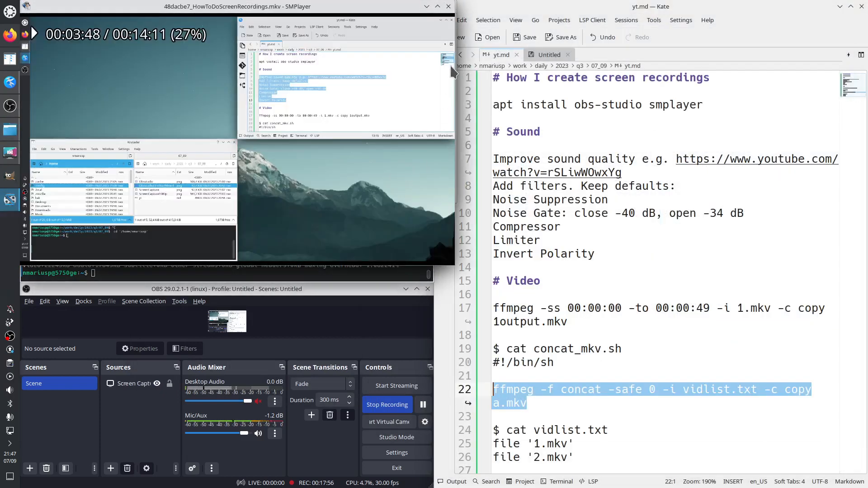
{"action": "left_click", "coordinate": [448, 7]}
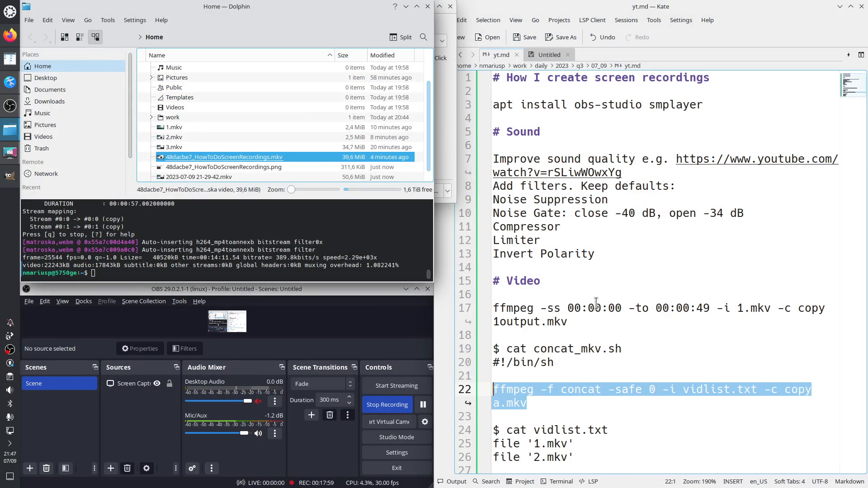